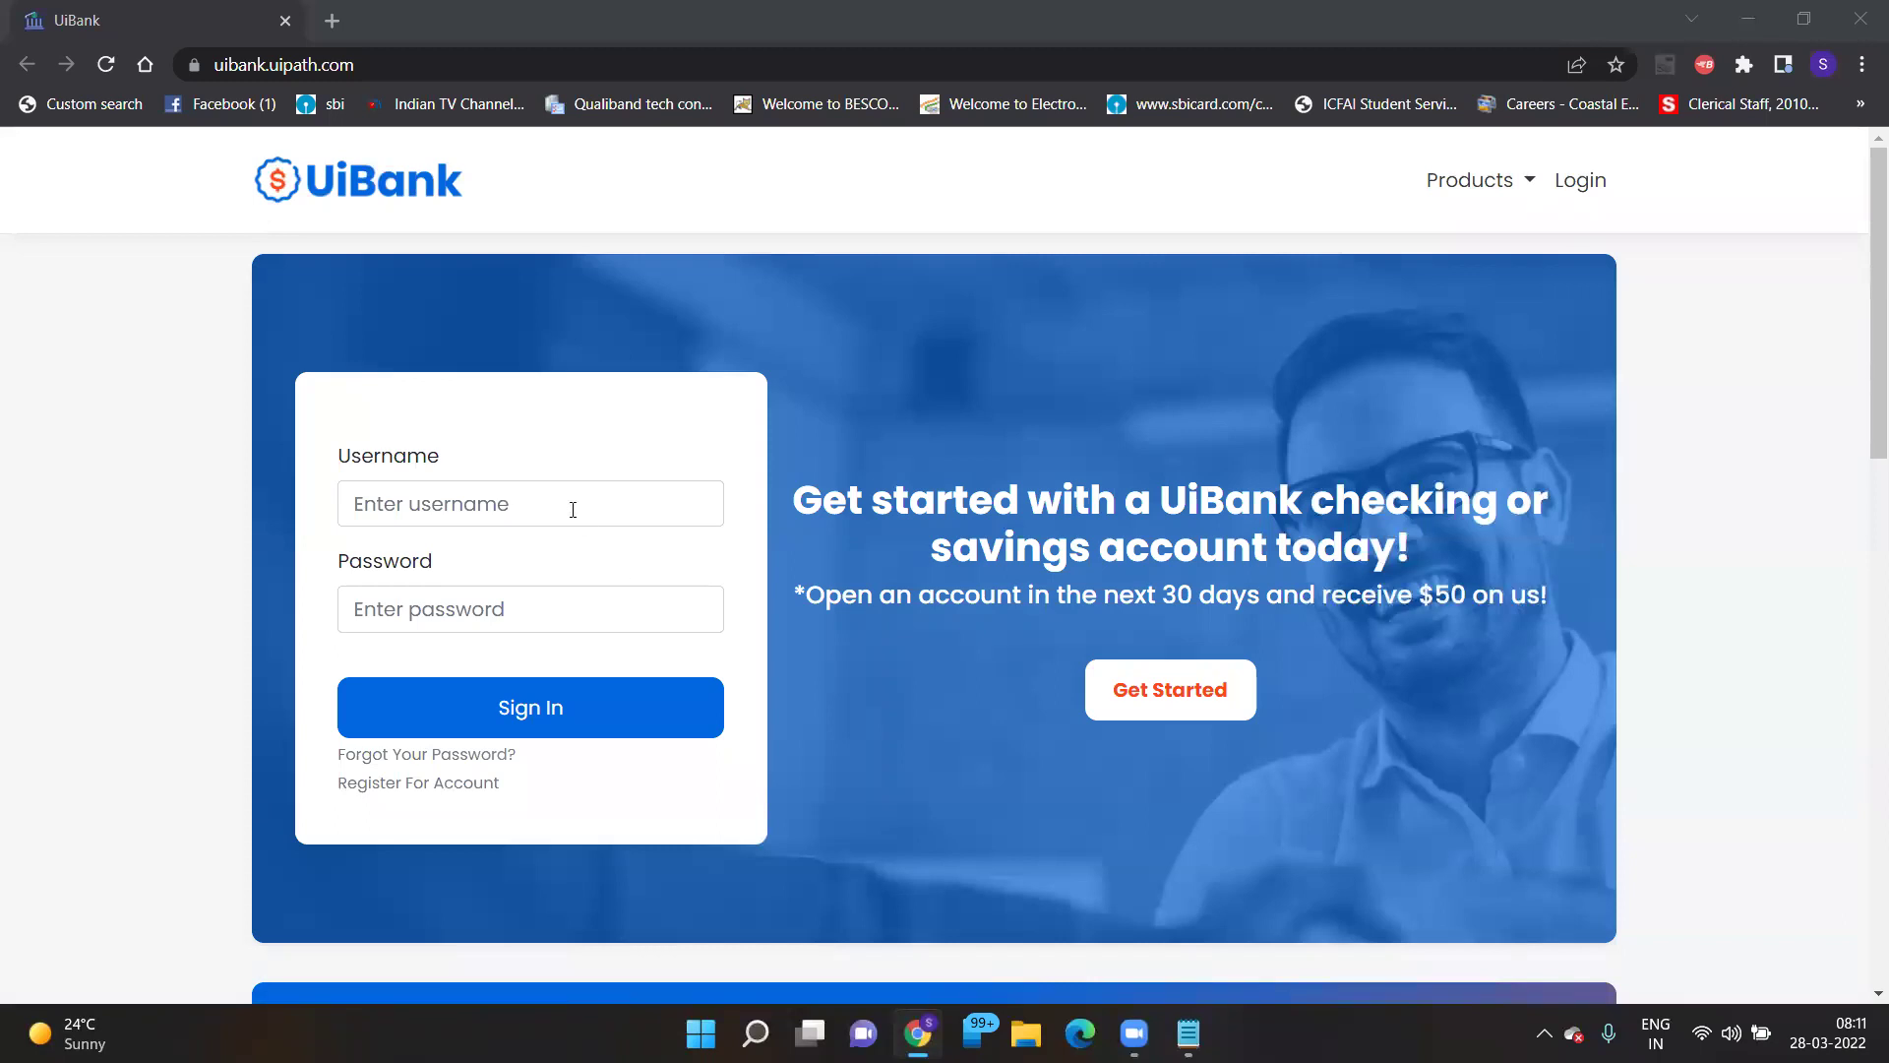
# - Check the Notepad notes, then return to the browser with the UiBank login form
pyautogui.click(566, 499)
pyautogui.hotkey('alt', 'Tab')
pyautogui.hotkey('alt', 'Tab')
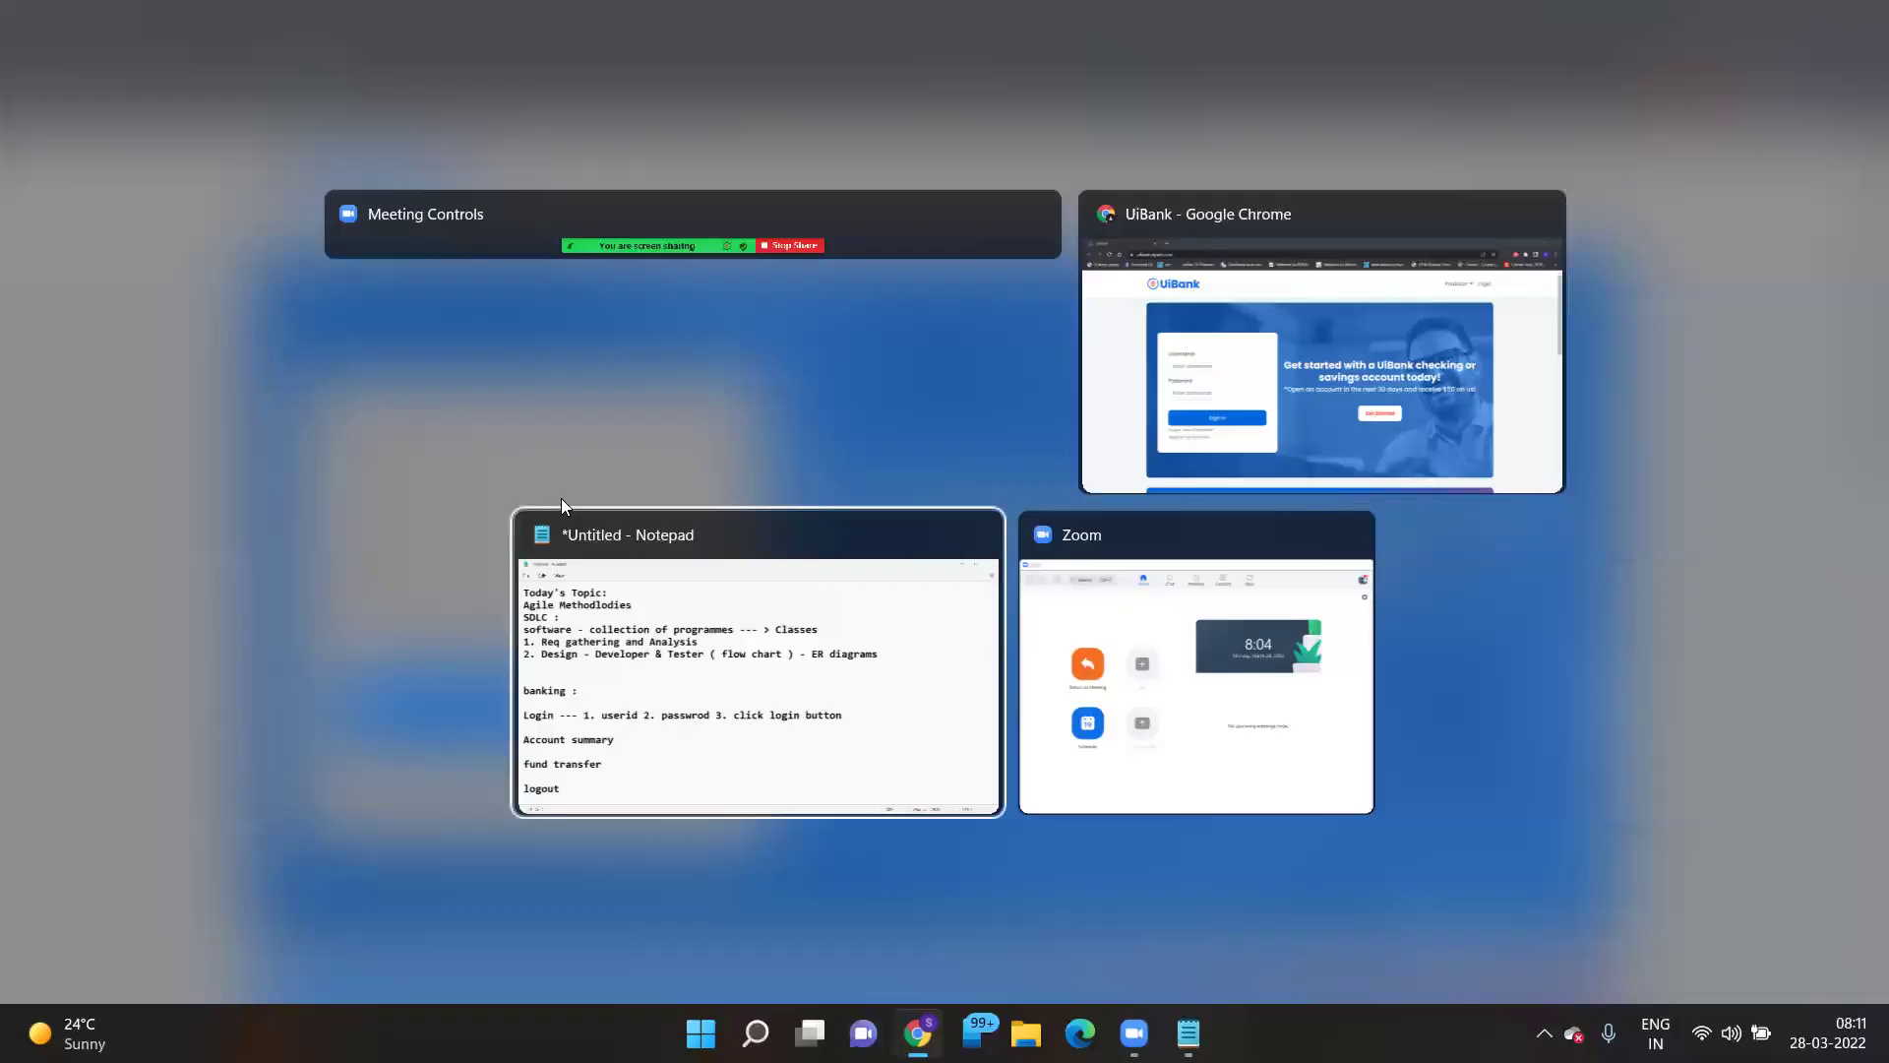
pyautogui.hotkey('alt', 'Tab')
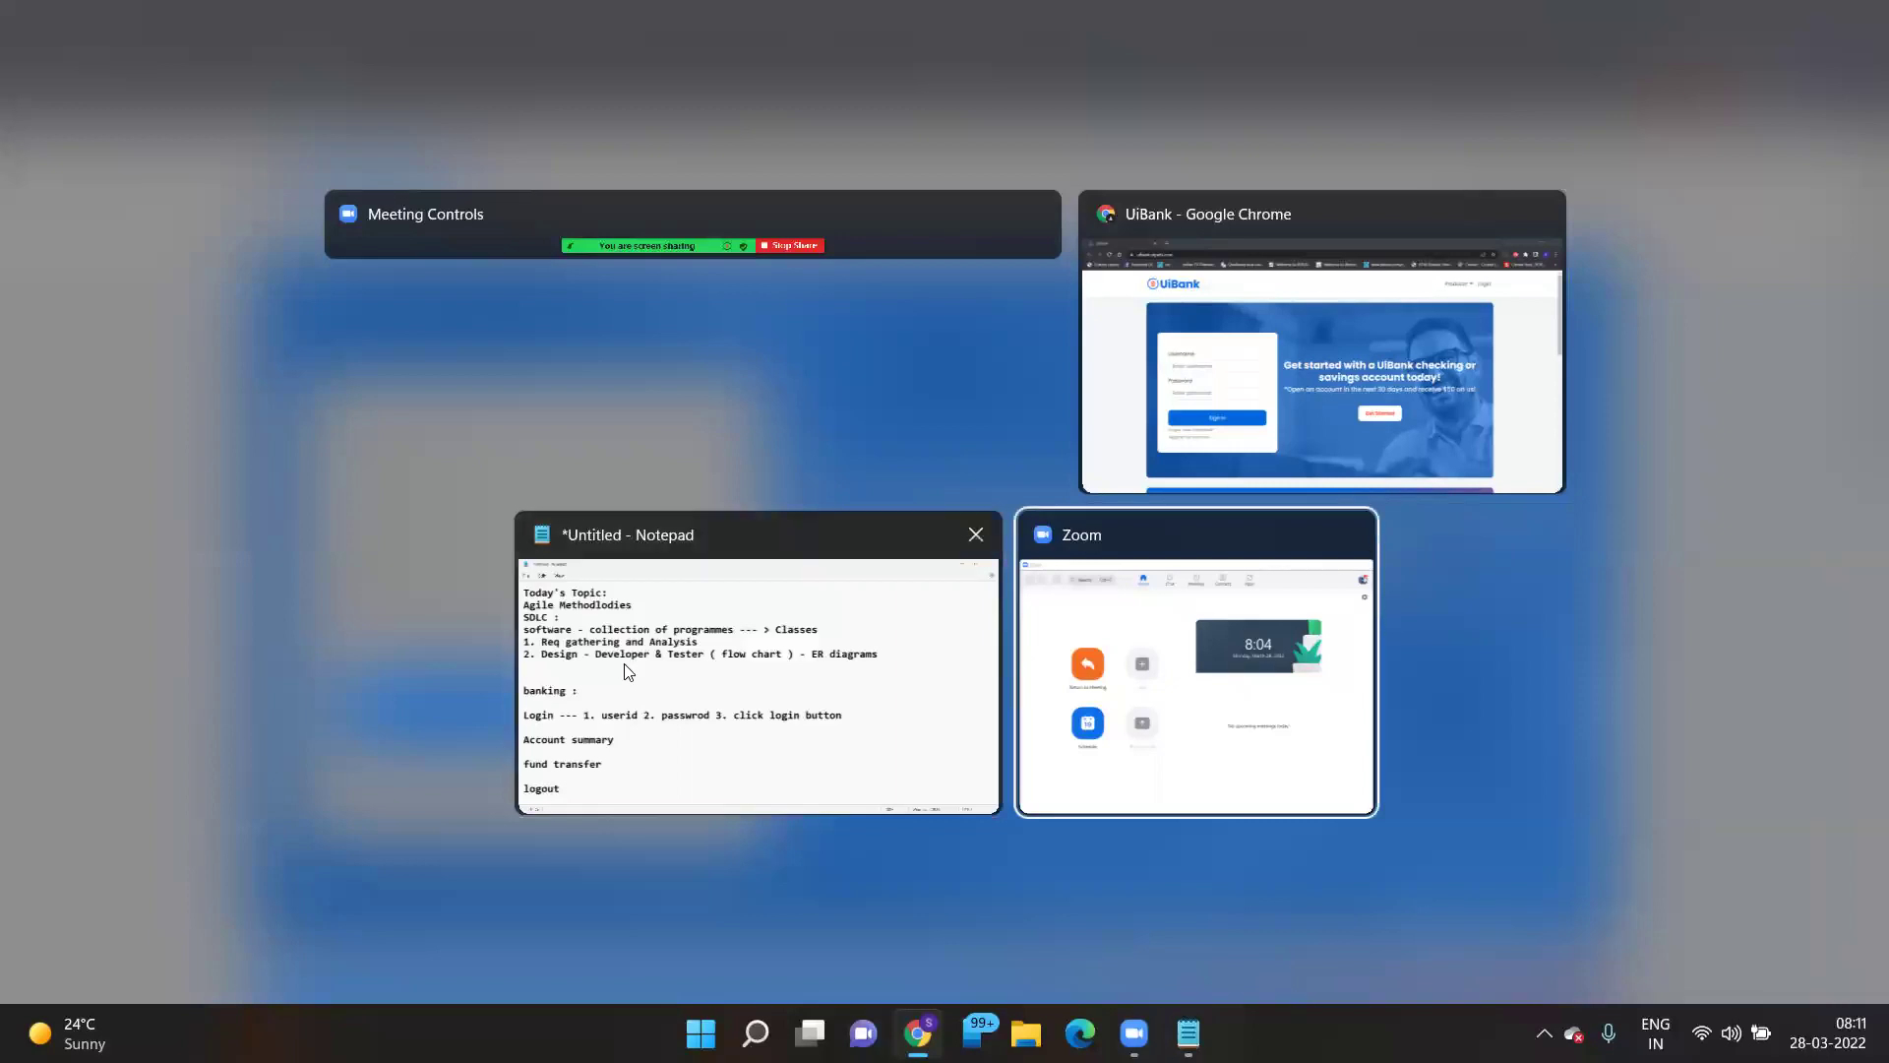
pyautogui.click(629, 671)
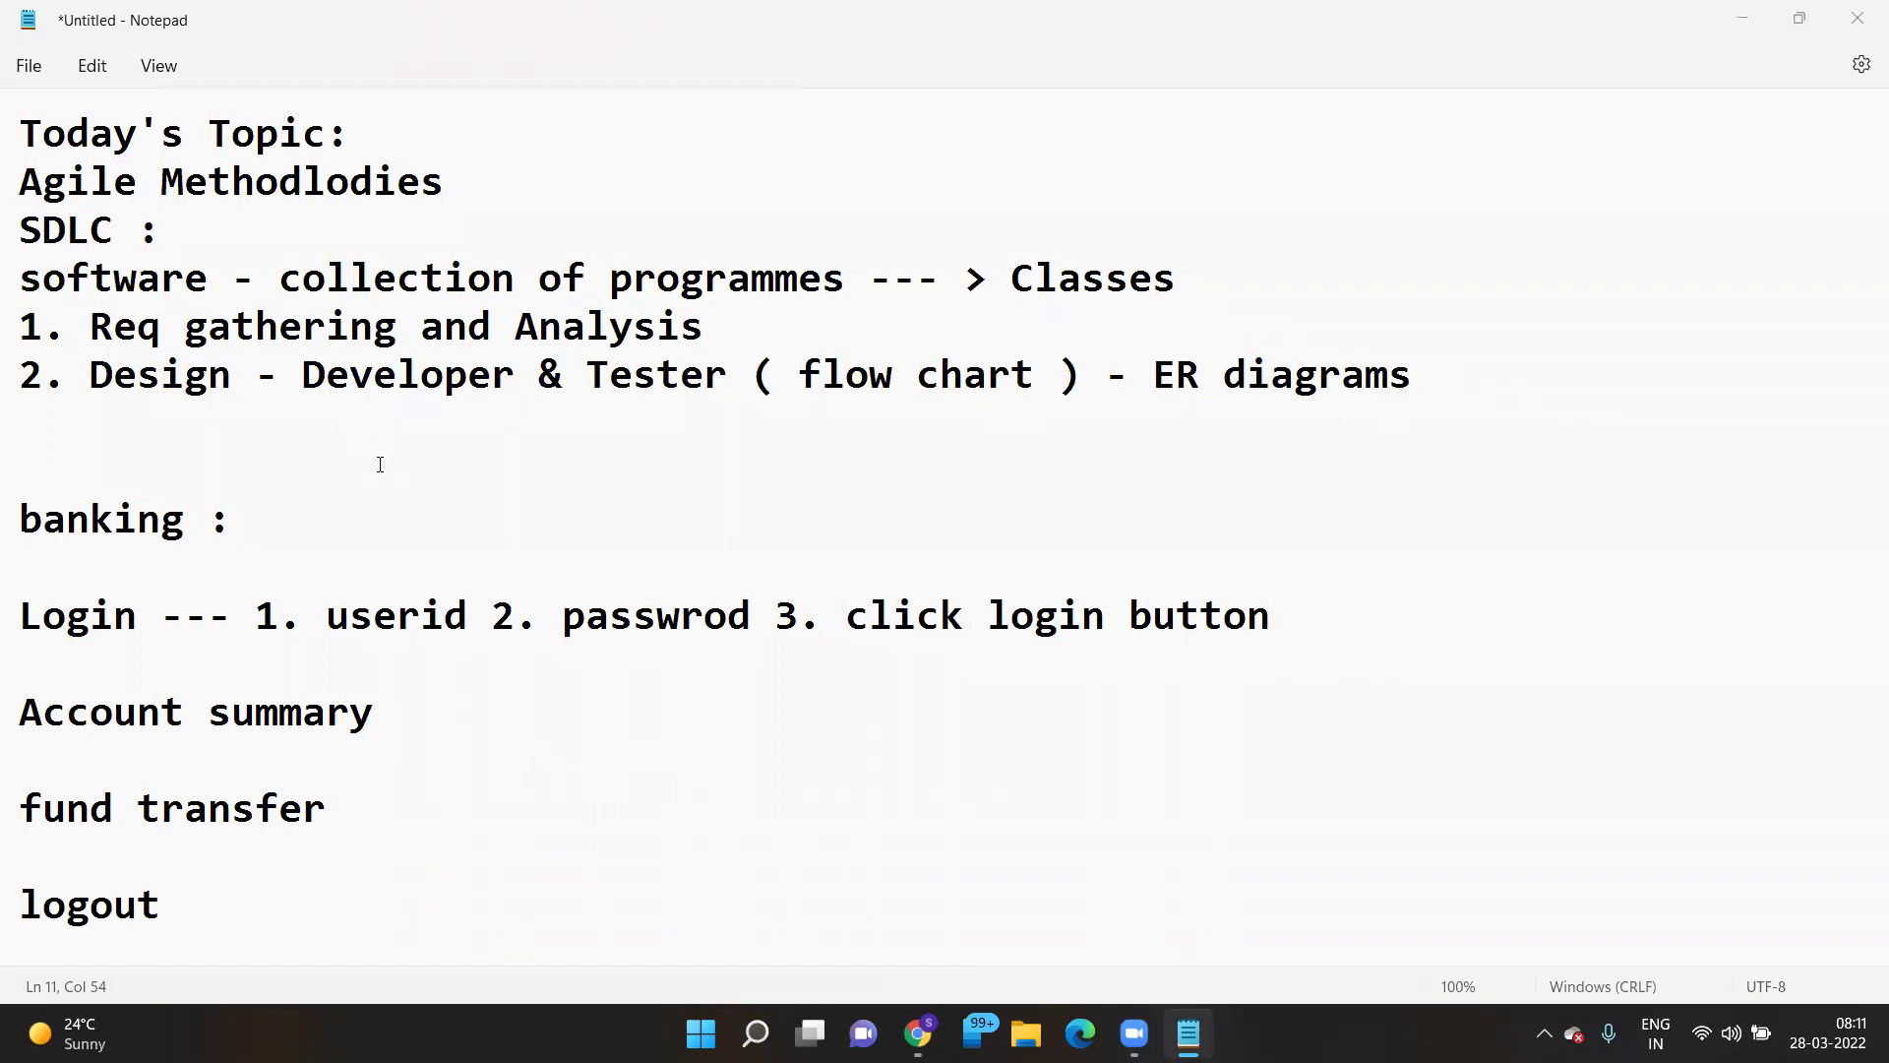
pyautogui.hotkey('alt', 'Tab')
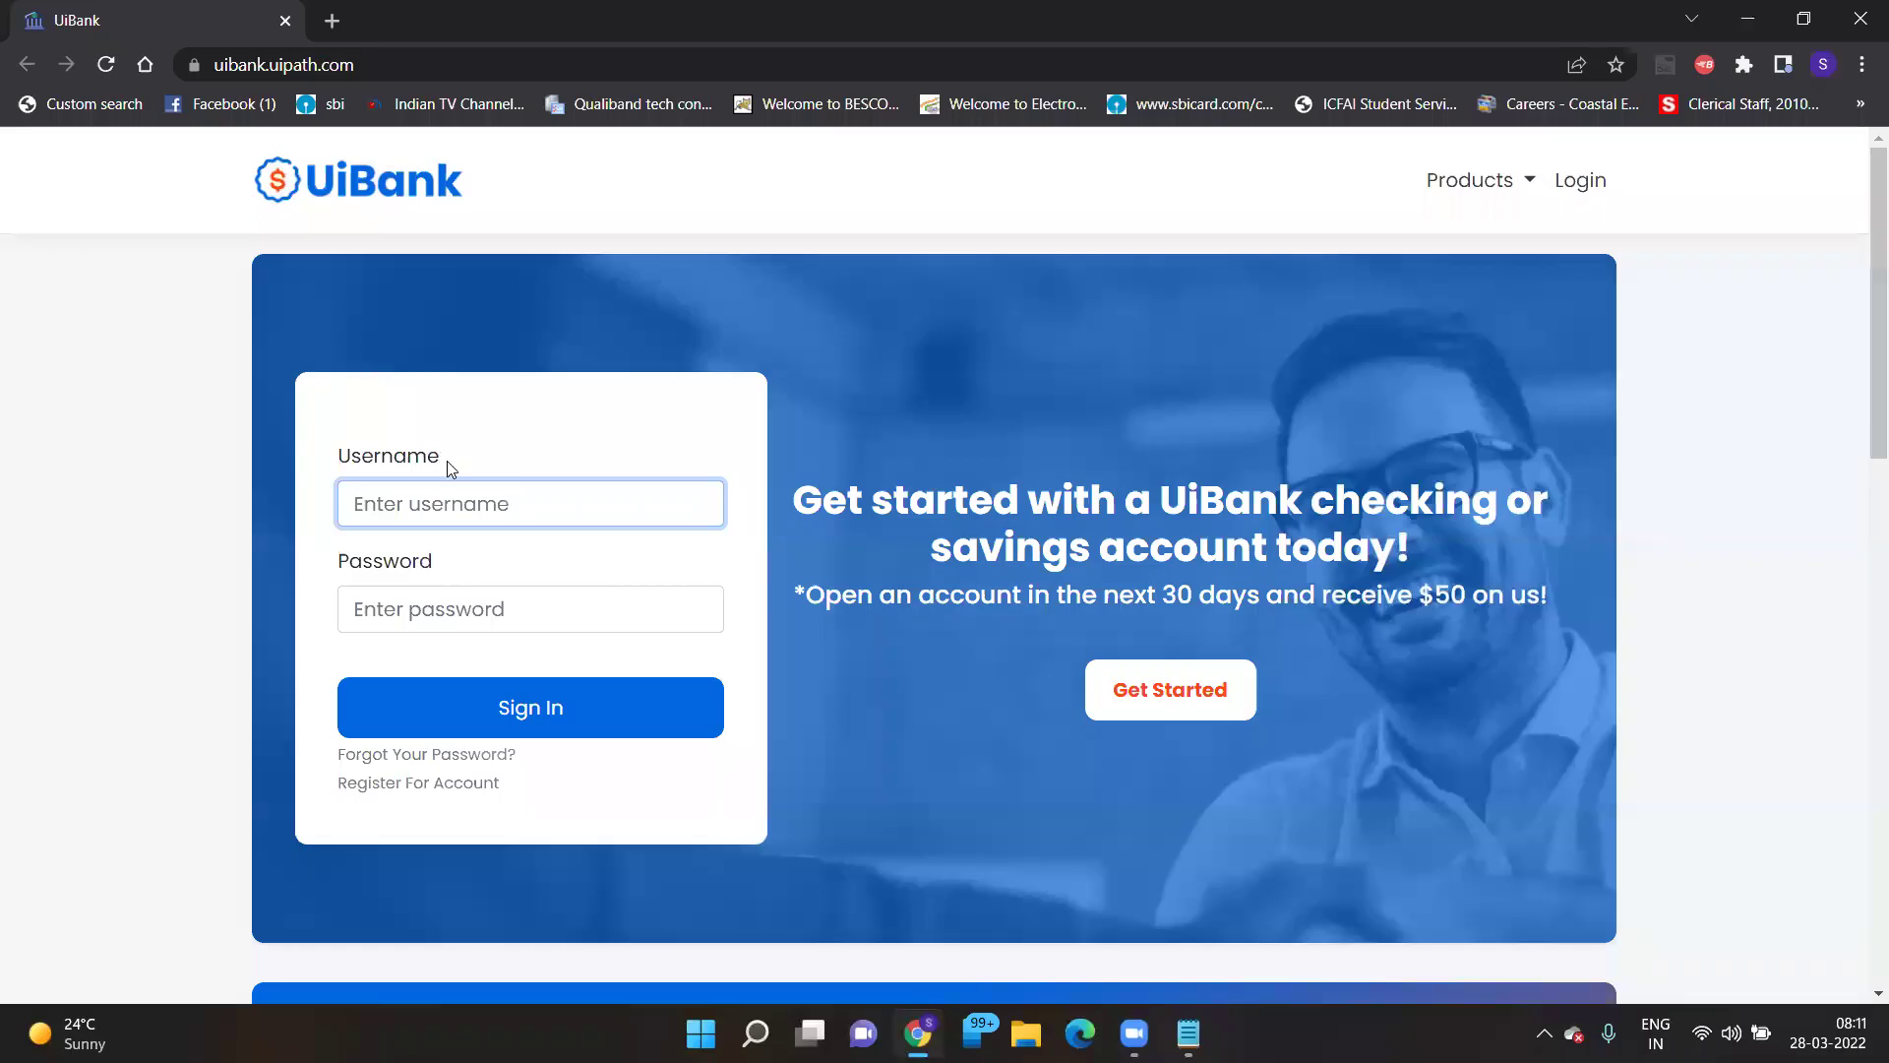
# - Sign in to UiBank with the saved username suggestion and the account password
pyautogui.click(470, 507)
pyautogui.write('c')
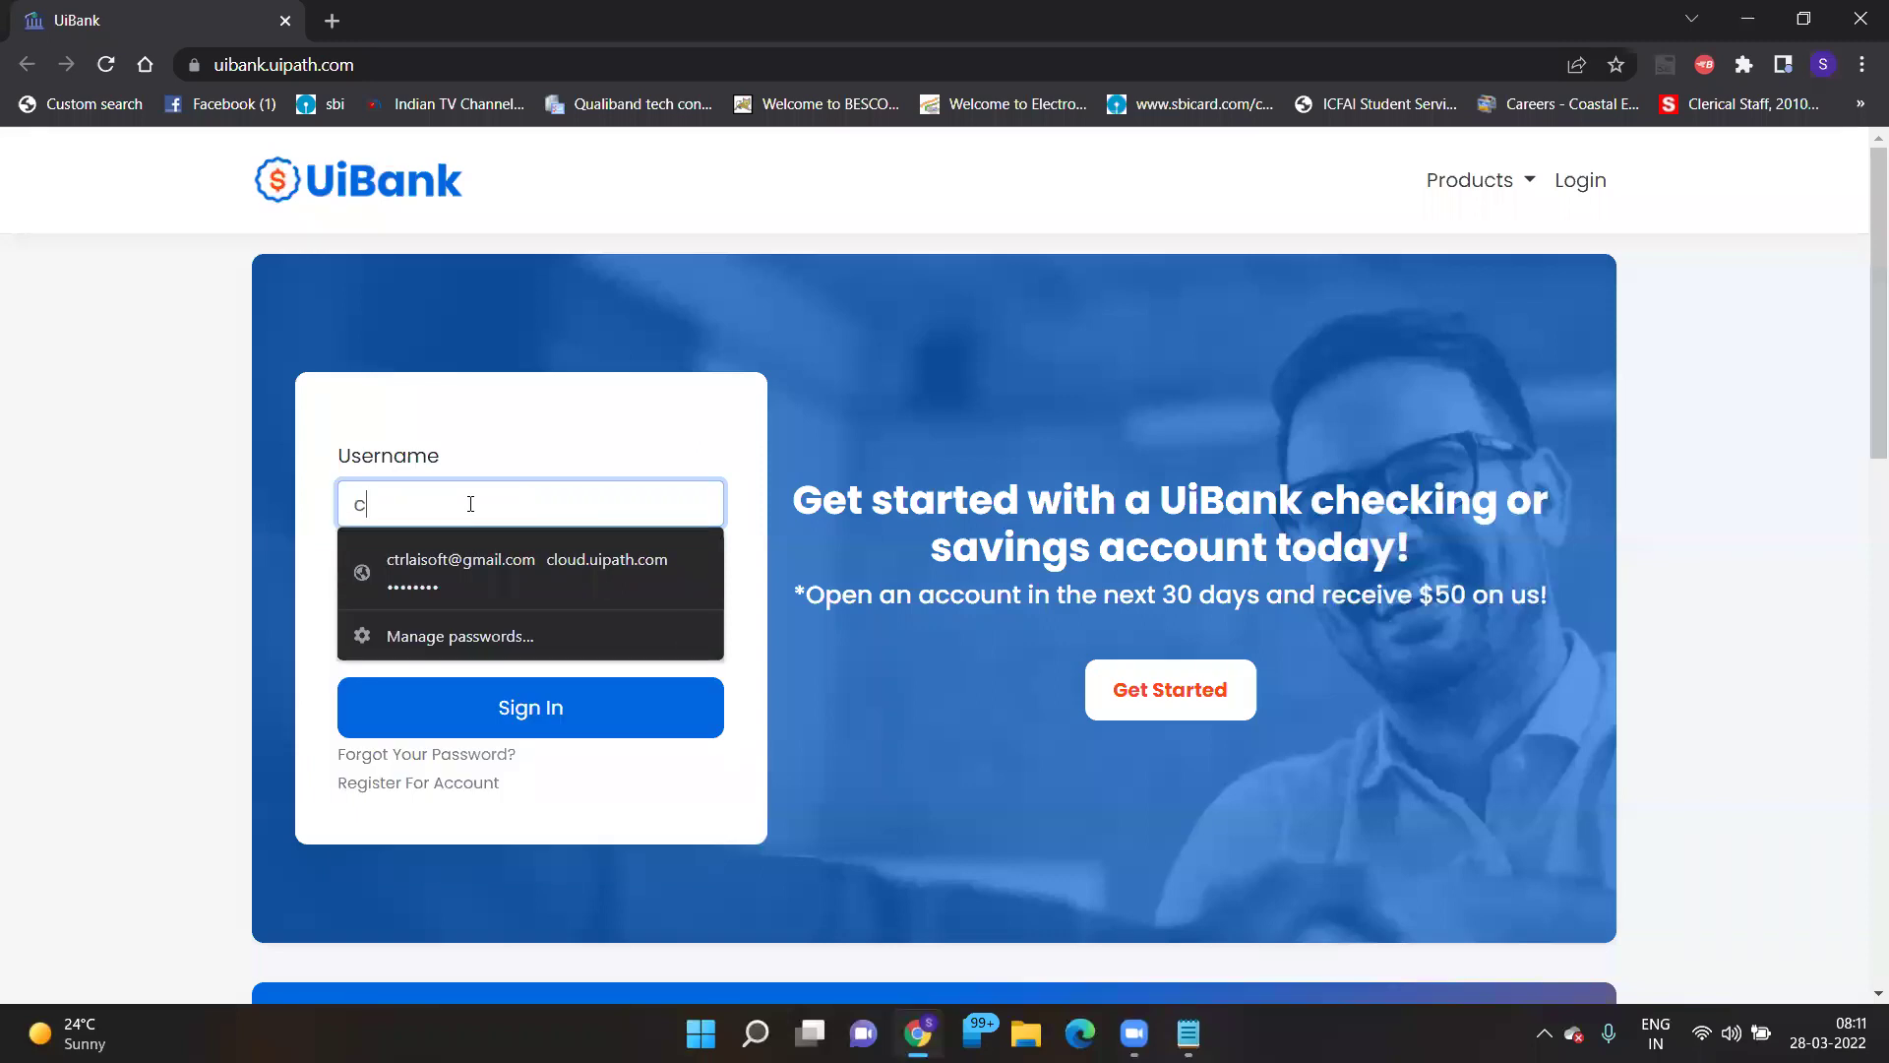
pyautogui.write('tr')
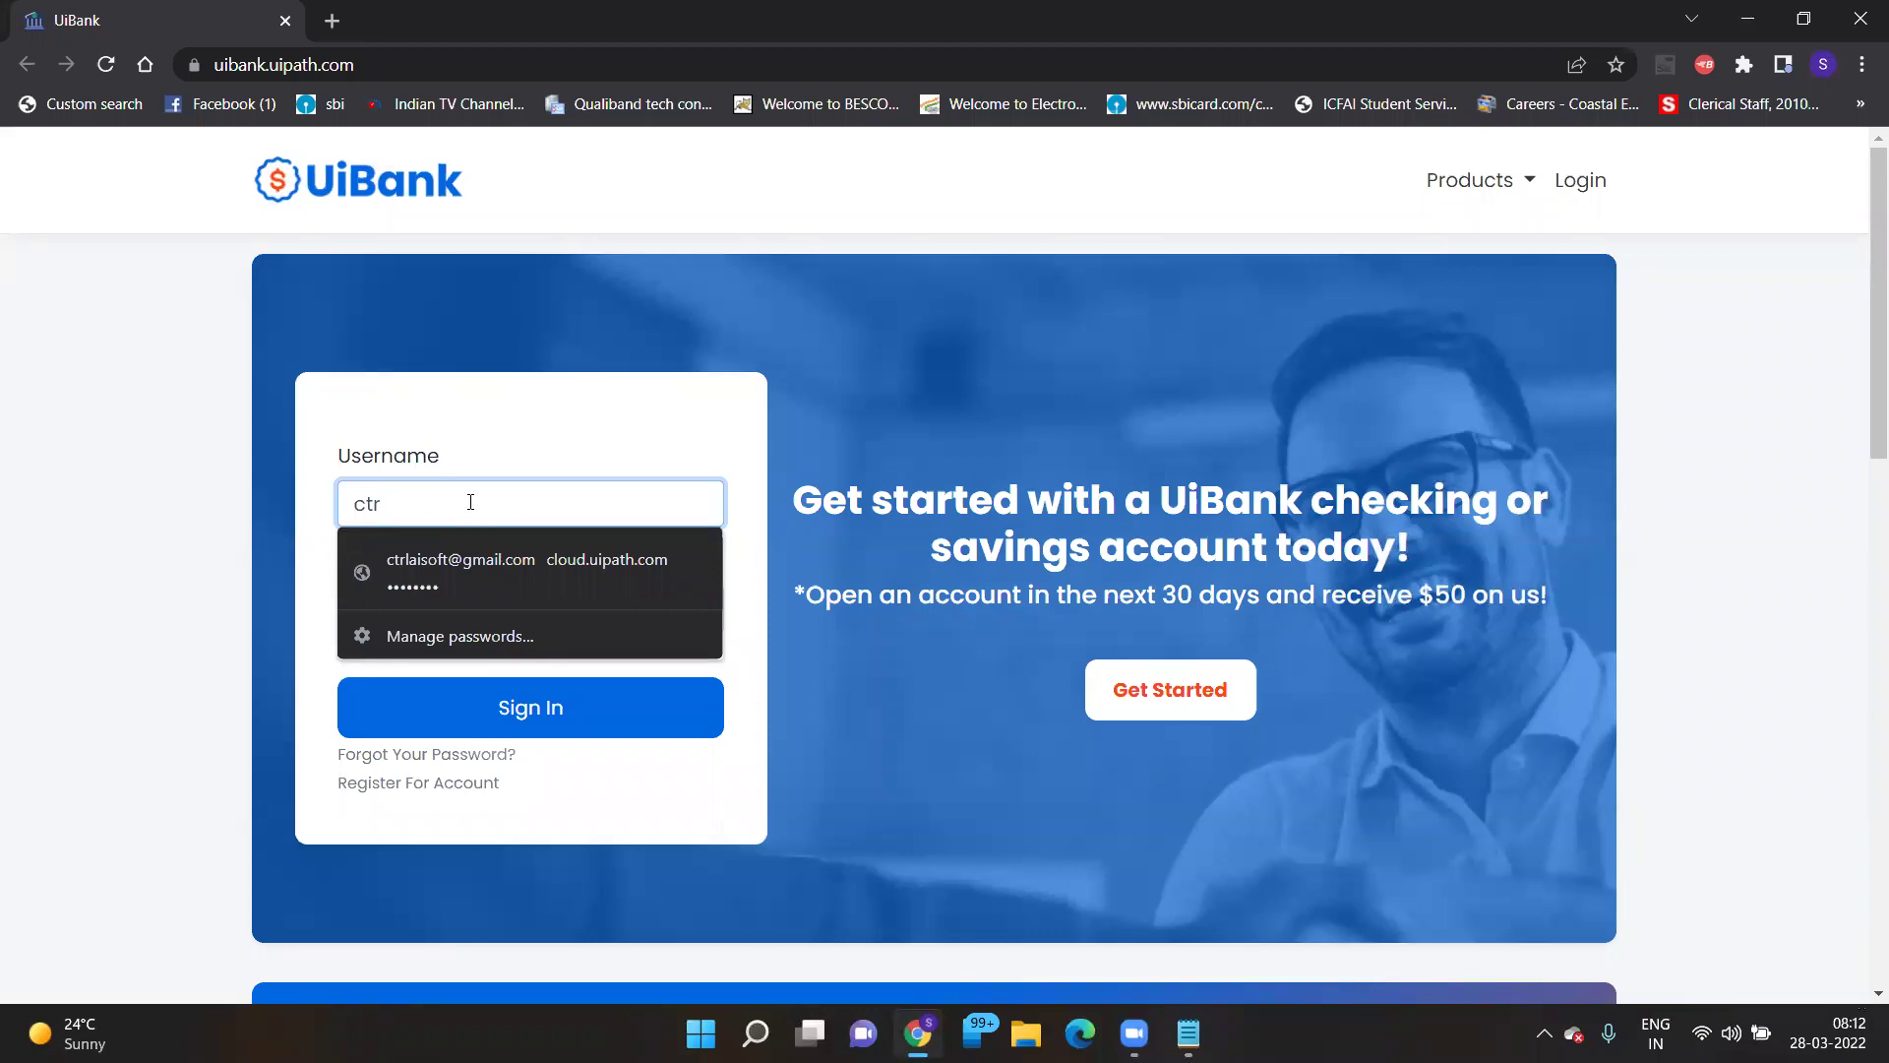
pyautogui.click(465, 565)
pyautogui.press('BackSpace')
pyautogui.press('BackSpace')
pyautogui.press('BackSpace')
pyautogui.press('BackSpace')
pyautogui.press('BackSpace')
pyautogui.press('BackSpace')
pyautogui.press('BackSpace')
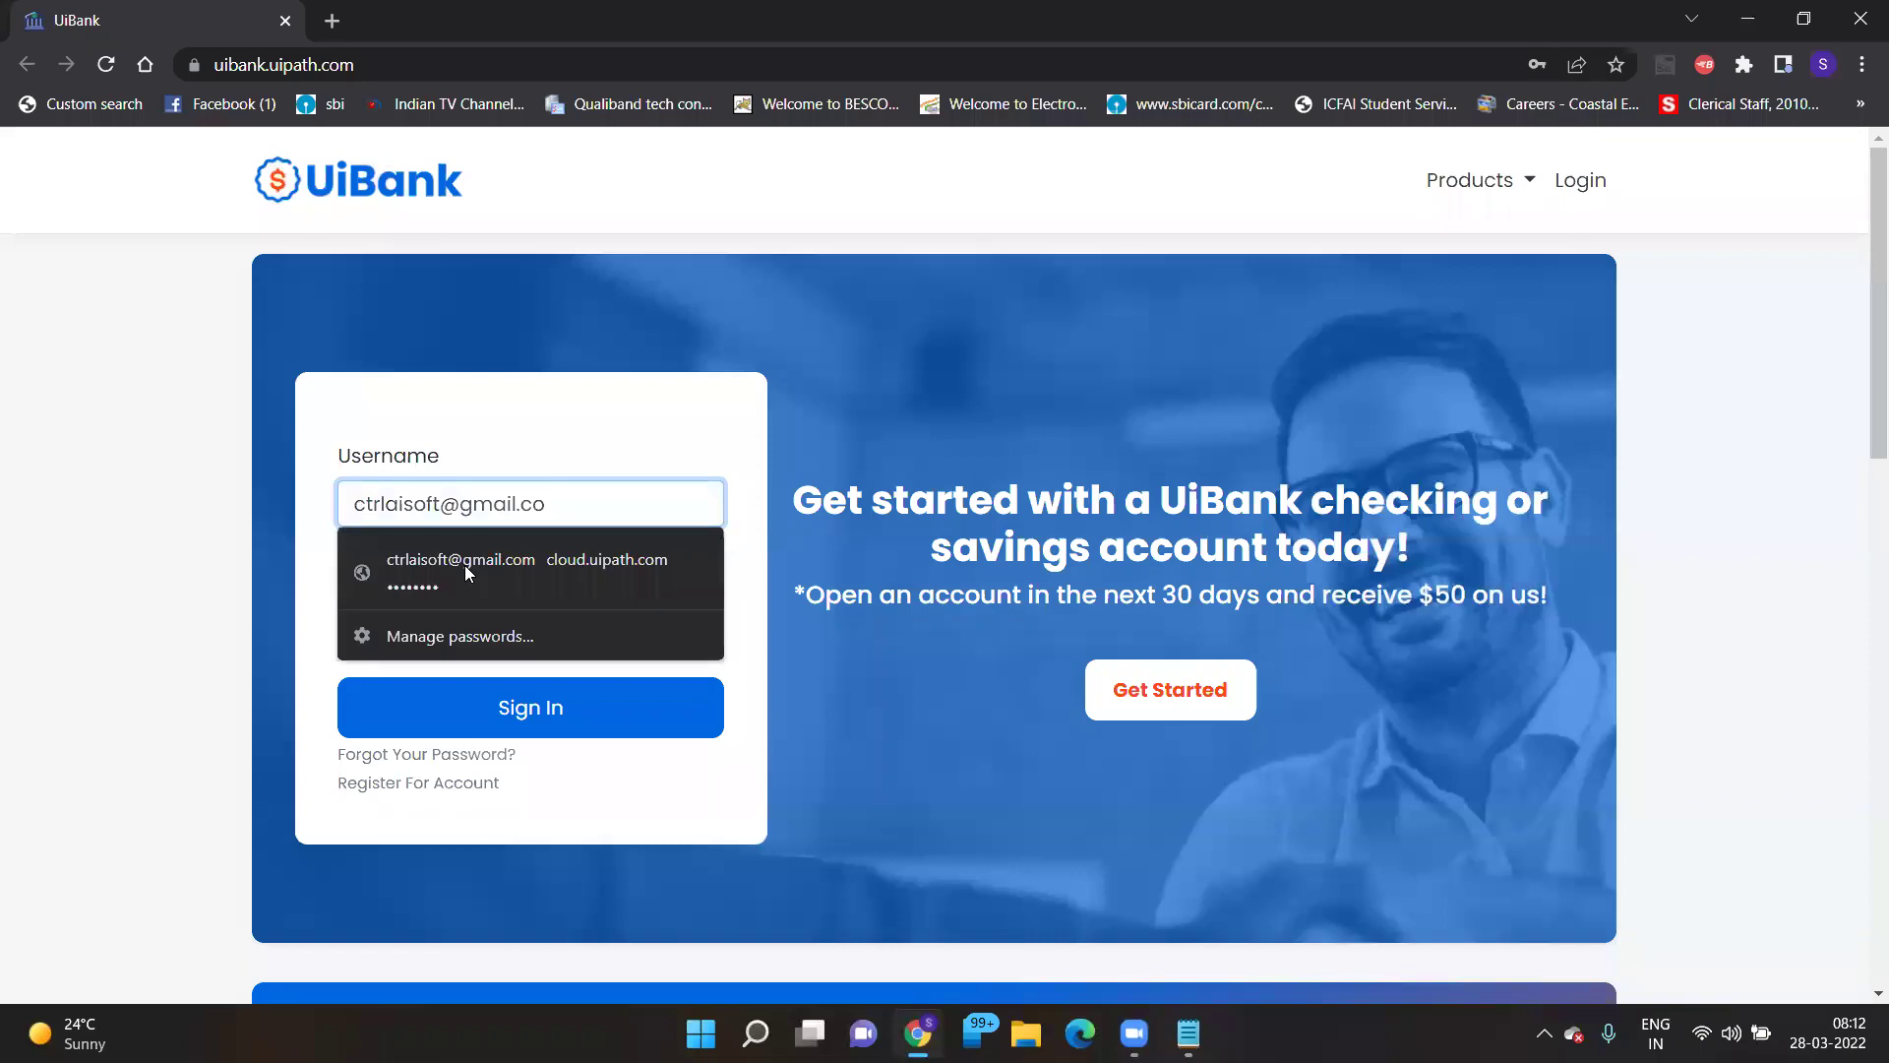
pyautogui.press('BackSpace')
pyautogui.press('BackSpace')
pyautogui.press('BackSpace')
pyautogui.write('war')
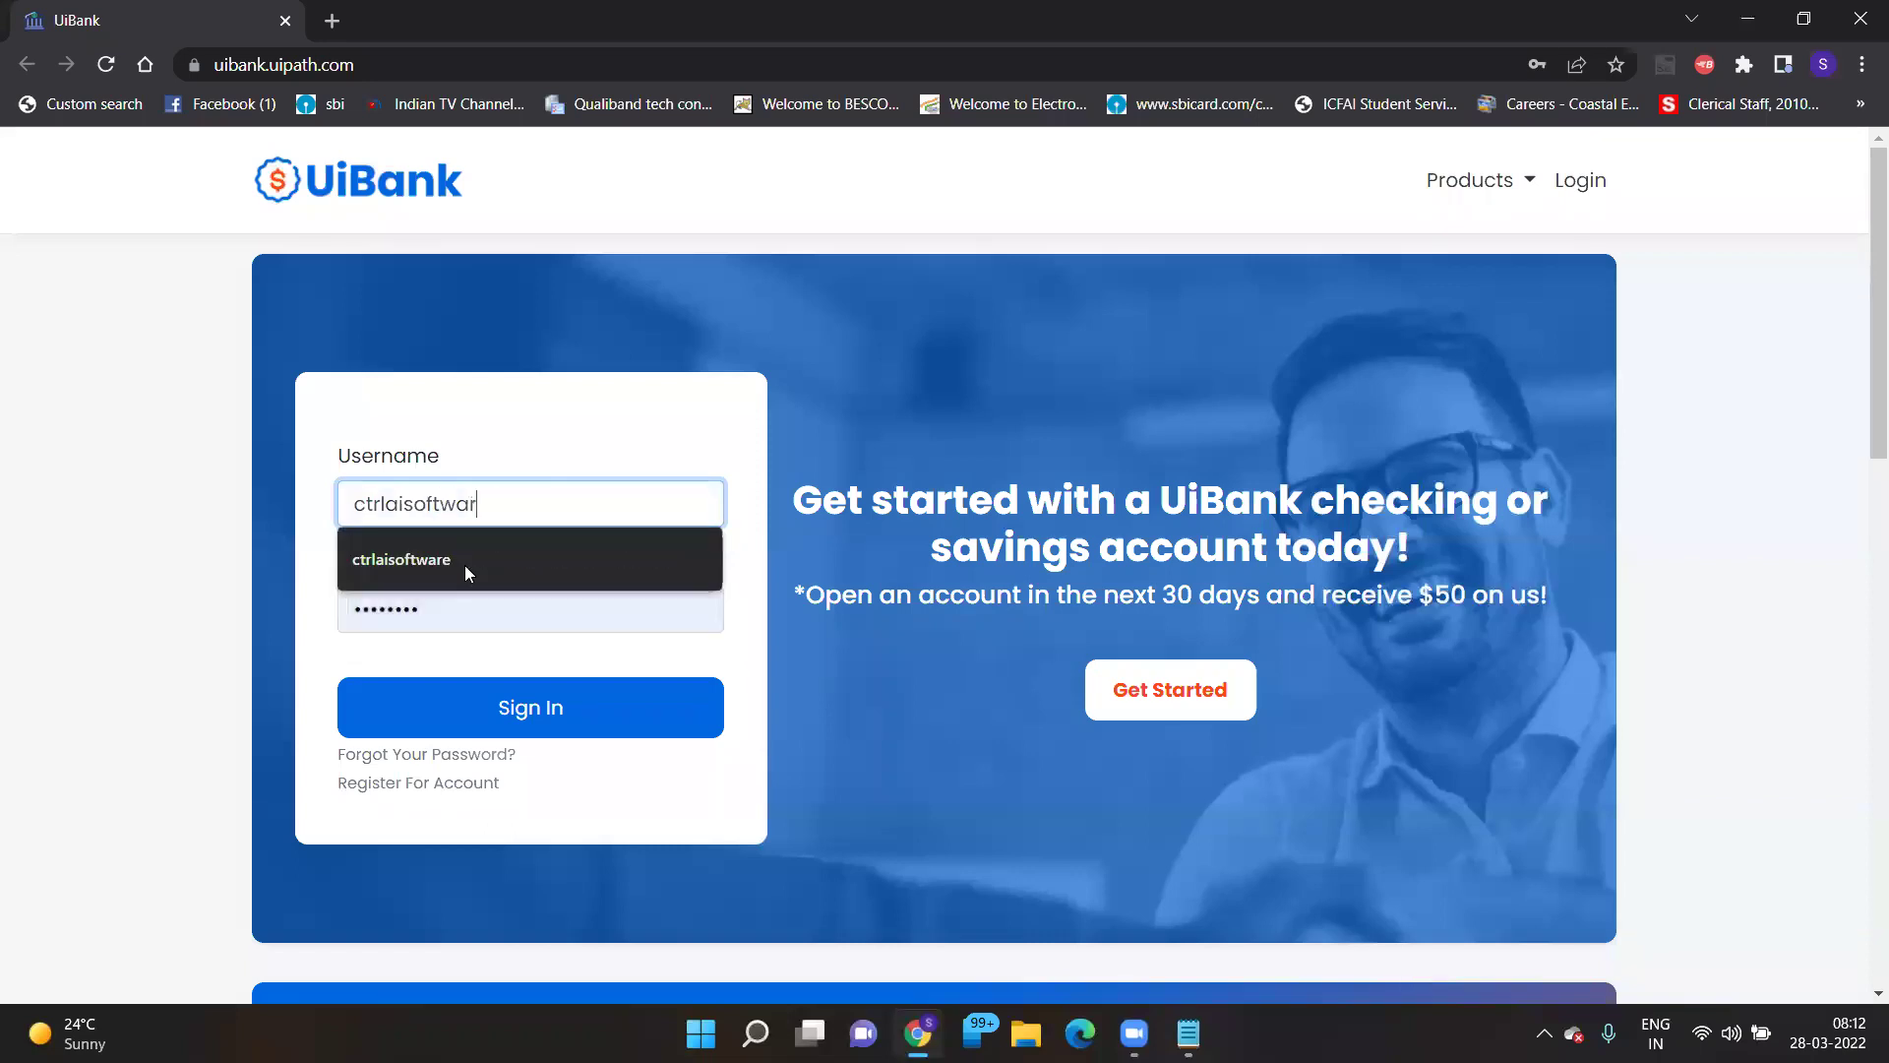
pyautogui.click(464, 565)
pyautogui.press('Tab')
pyautogui.write('p')
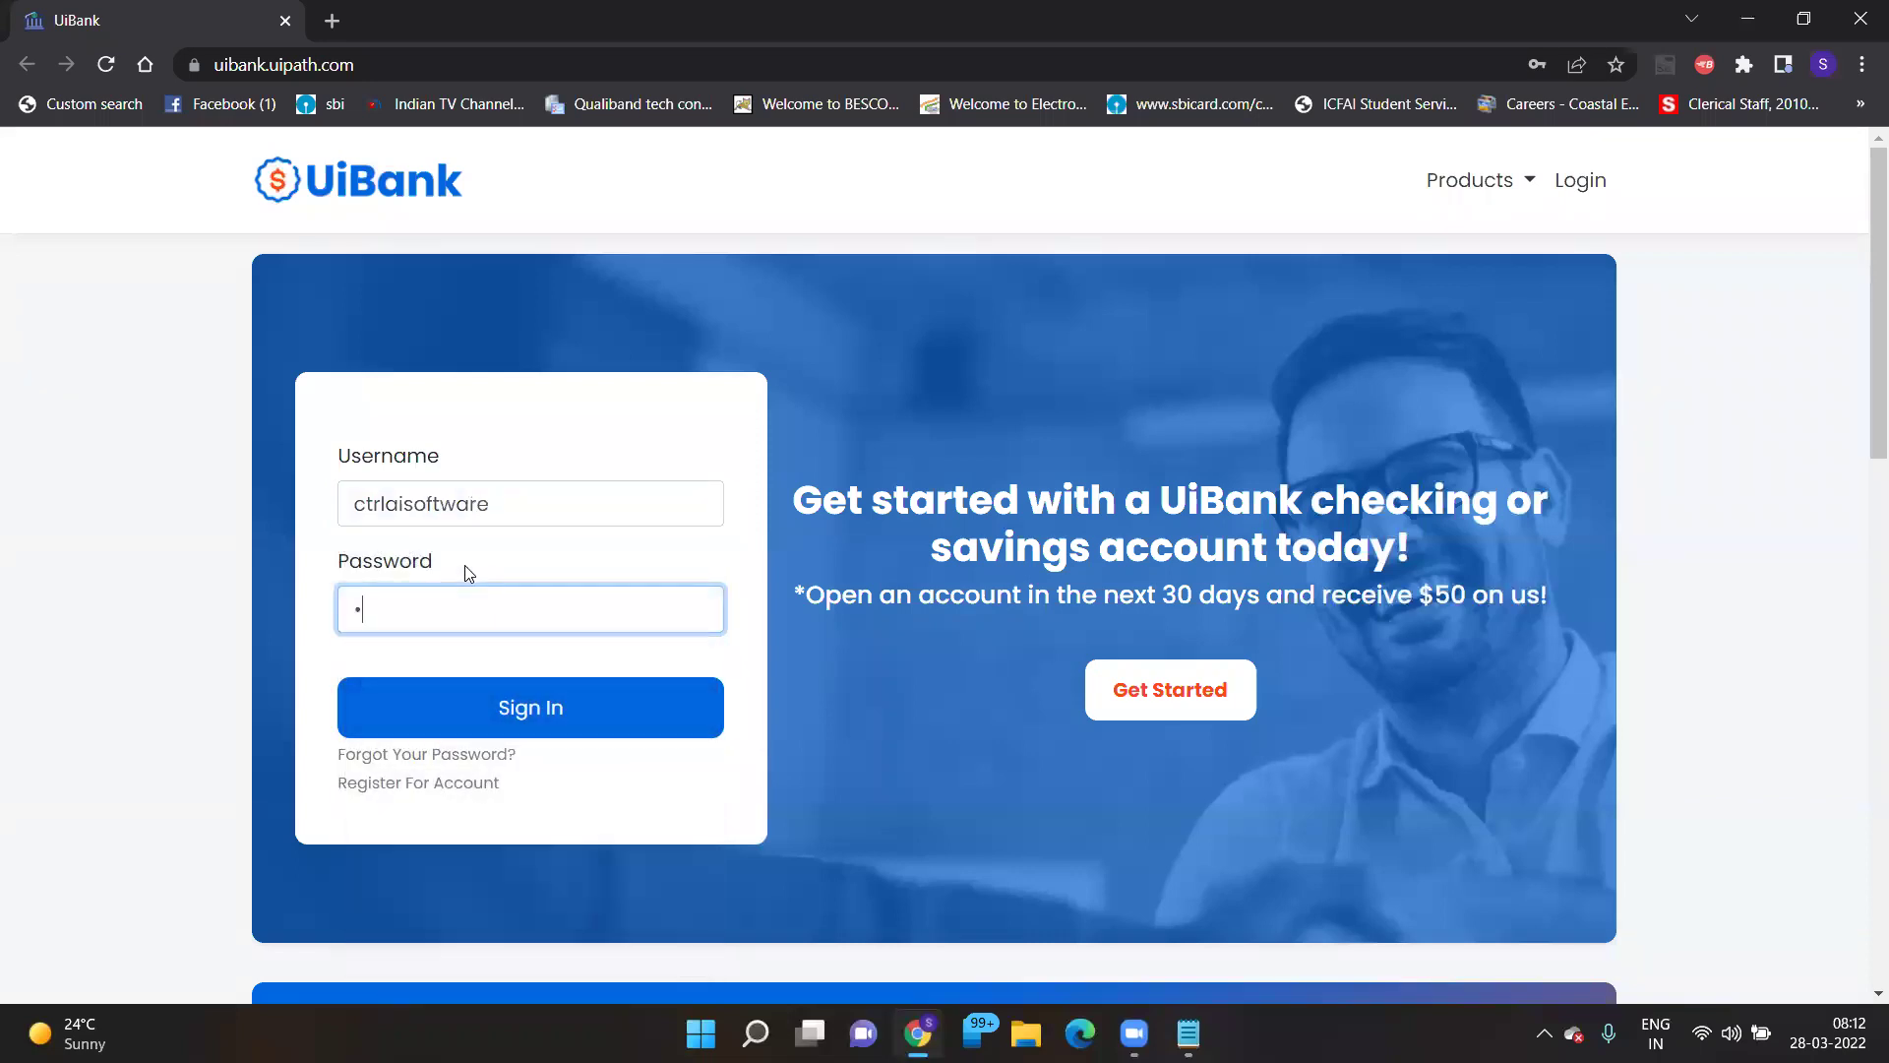
pyautogui.write('assword123')
pyautogui.click(536, 716)
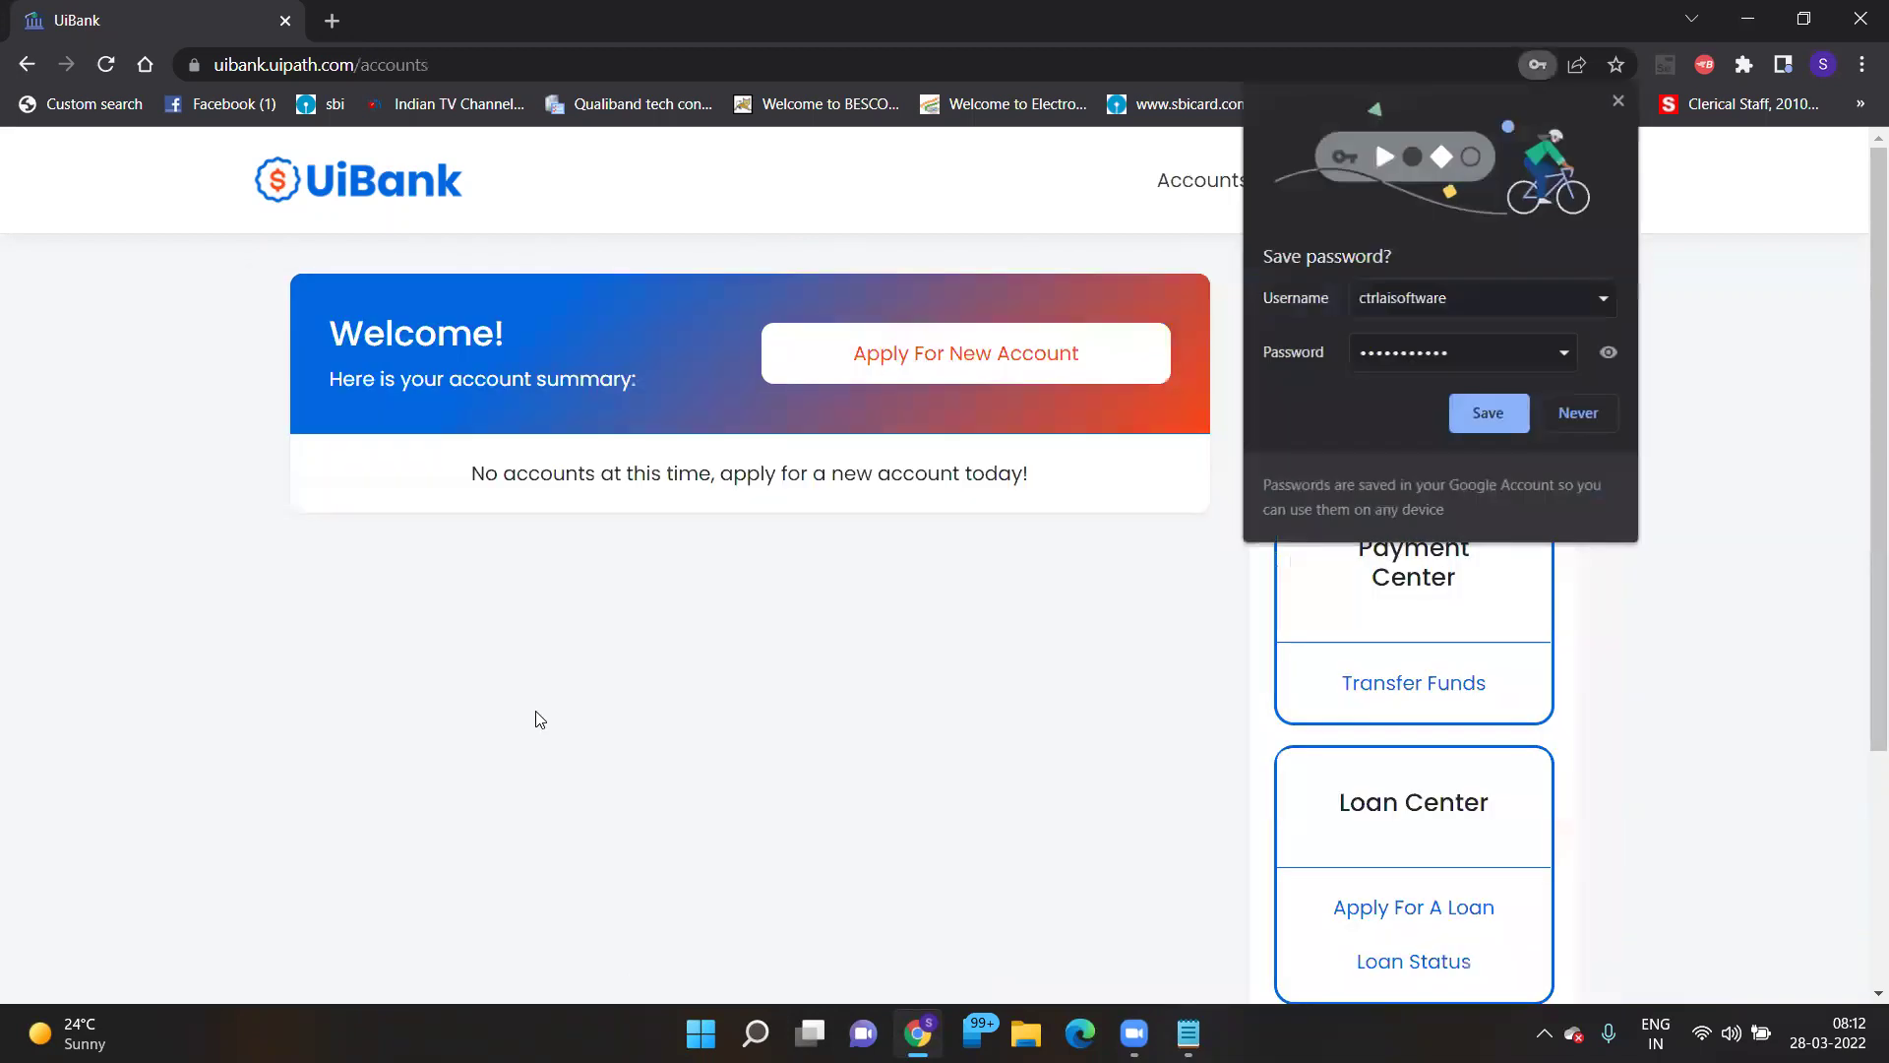
# - Decline Chrome's password save and begin a new account application, typing nickname 'CtrlAisoftware_'
pyautogui.click(1566, 417)
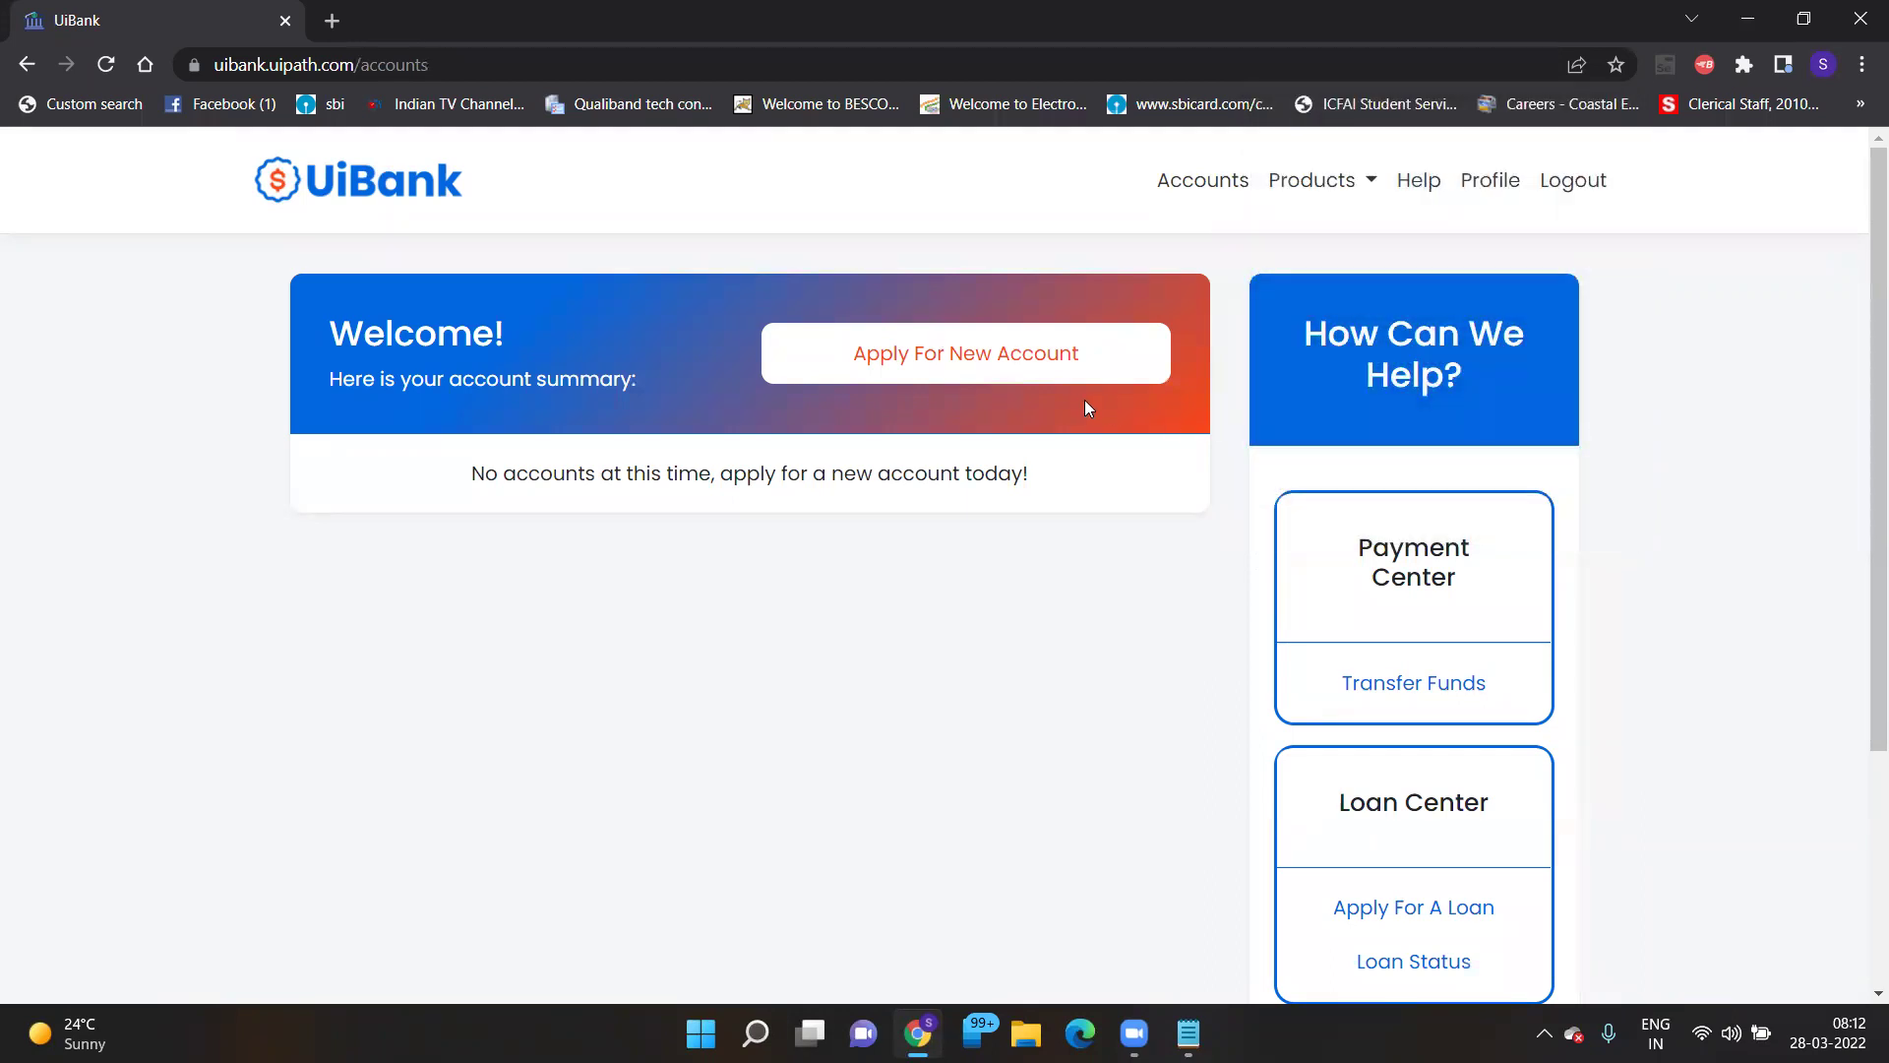
pyautogui.click(924, 379)
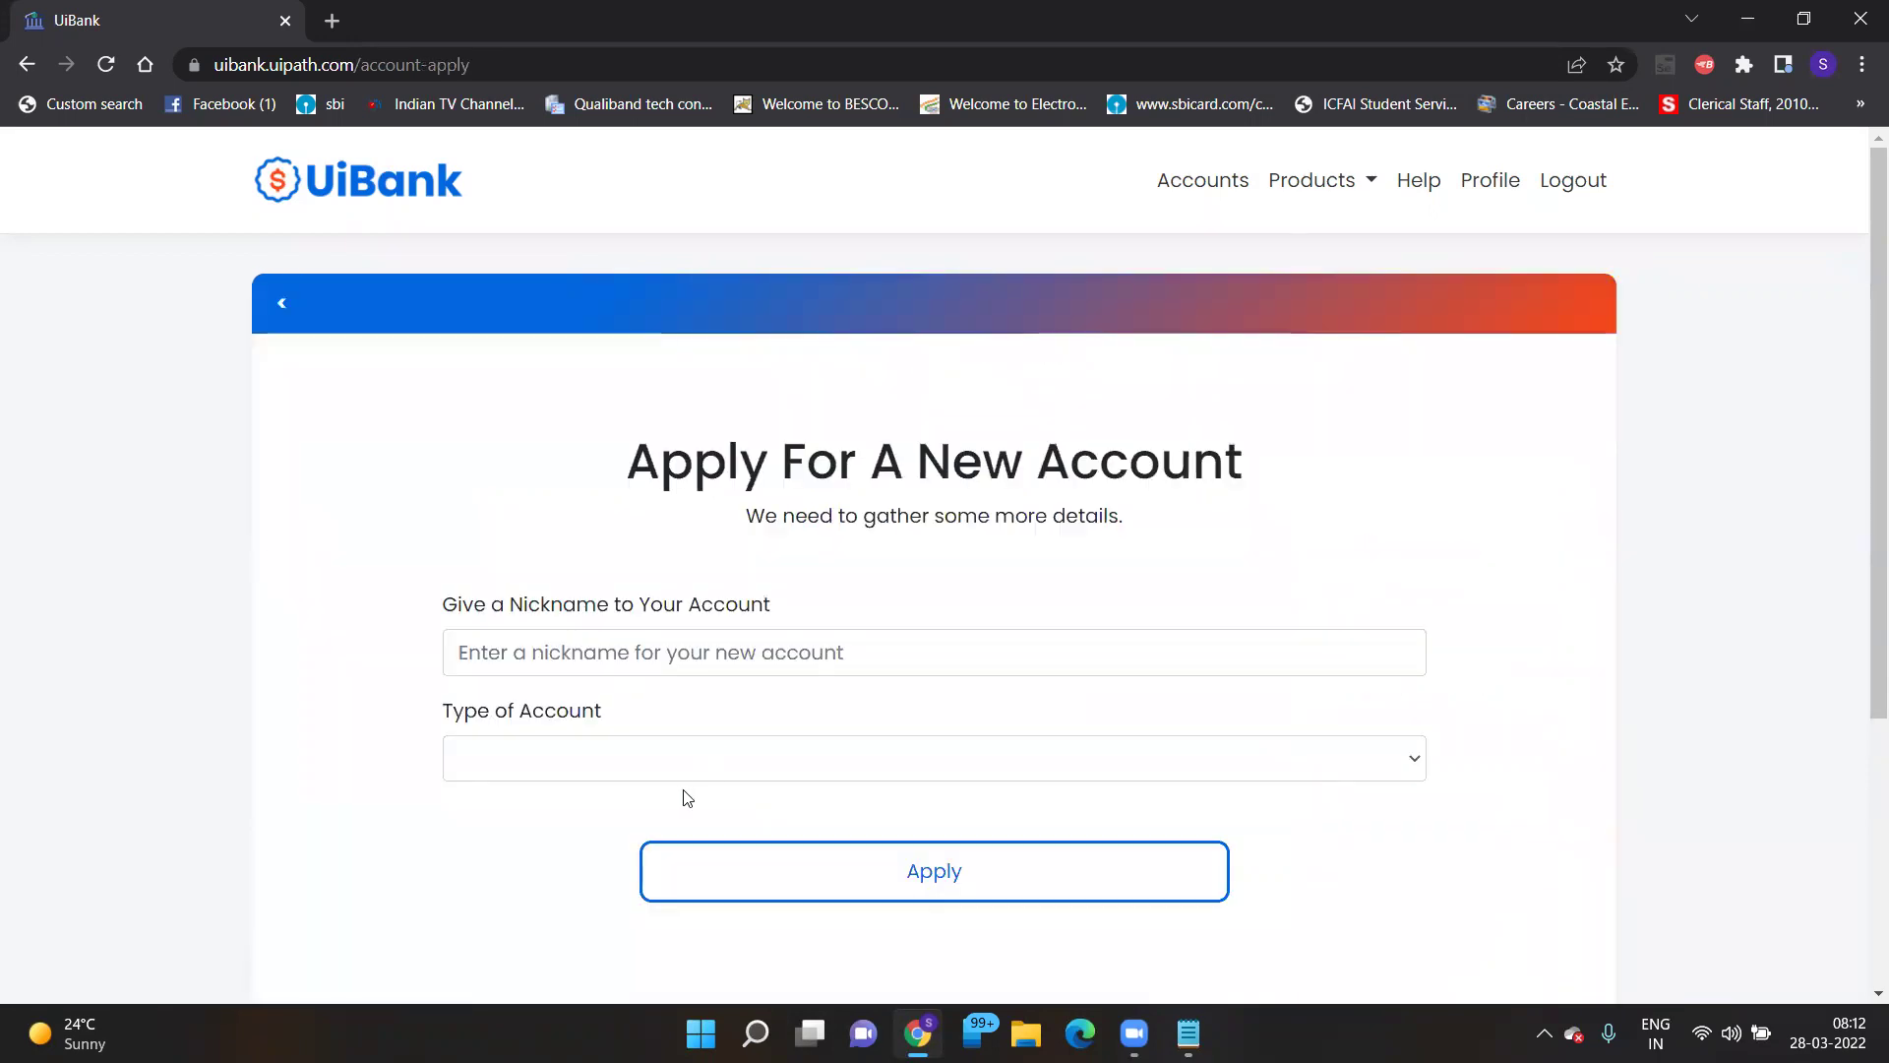
pyautogui.click(848, 658)
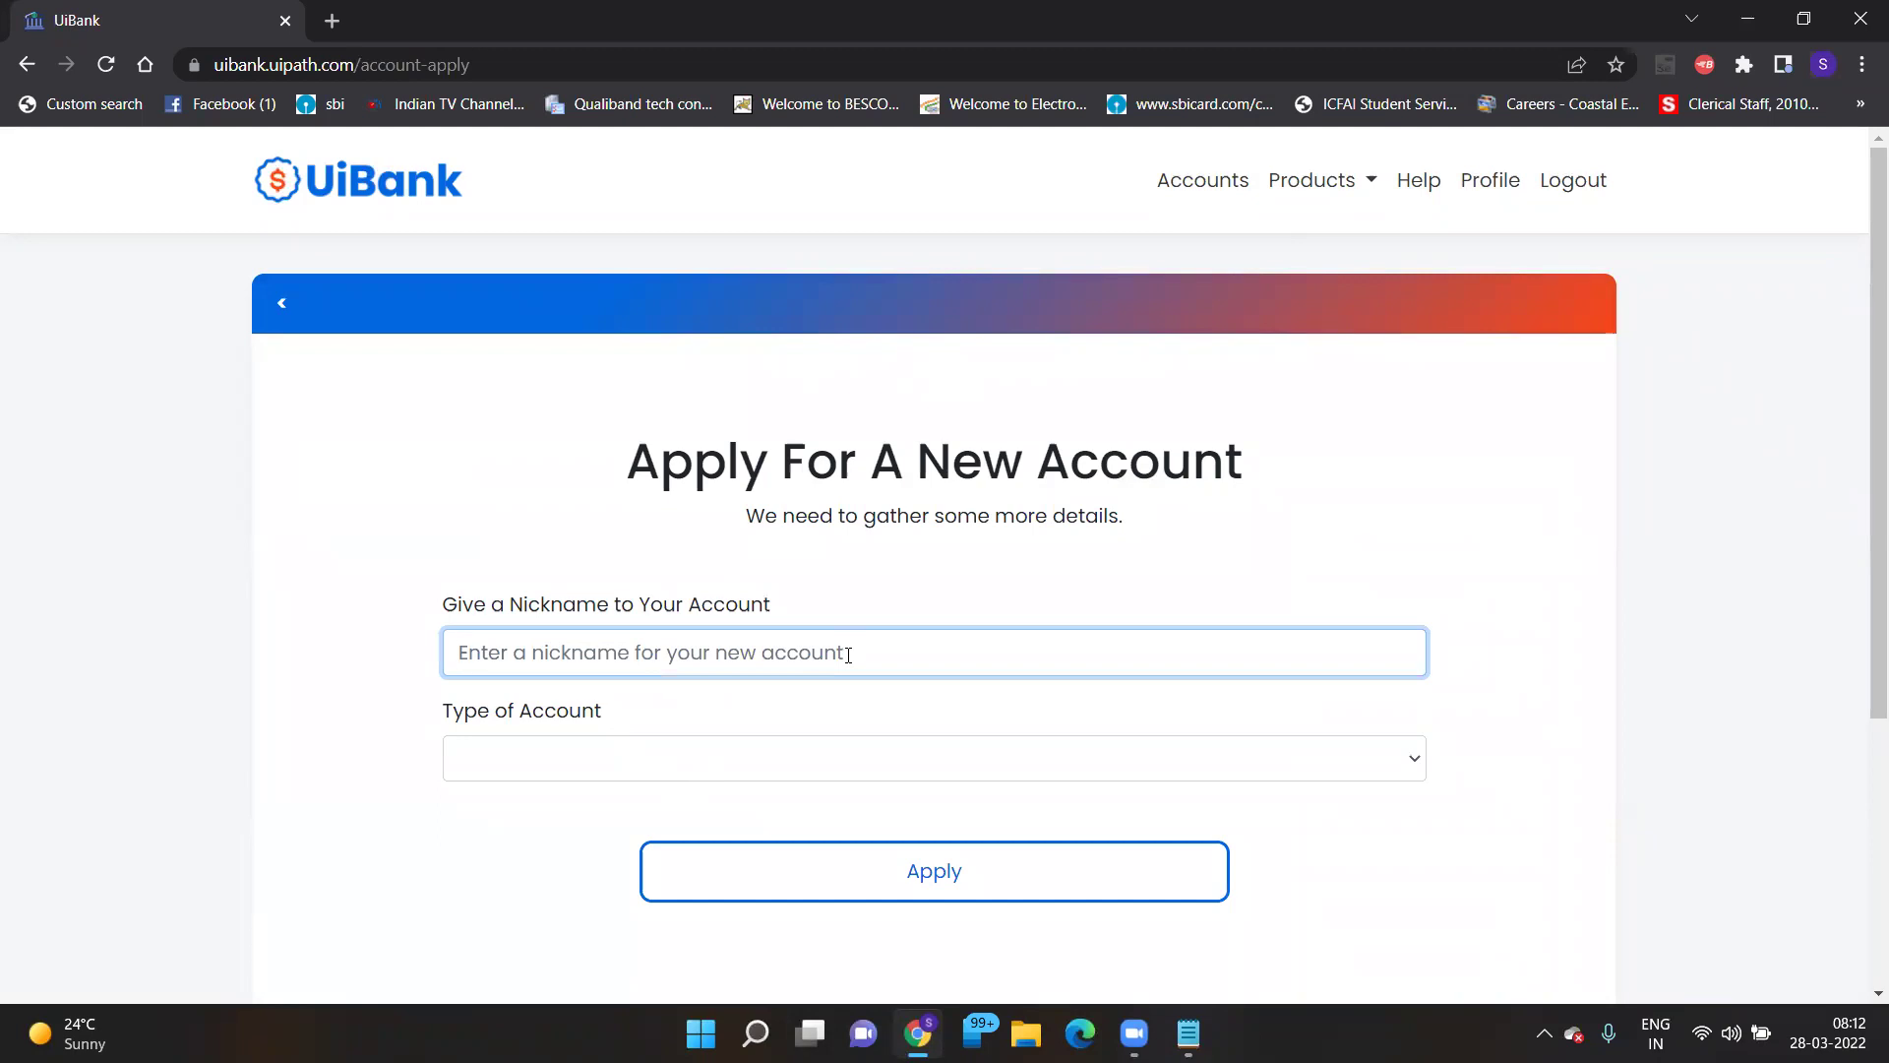
pyautogui.write('CtrlA')
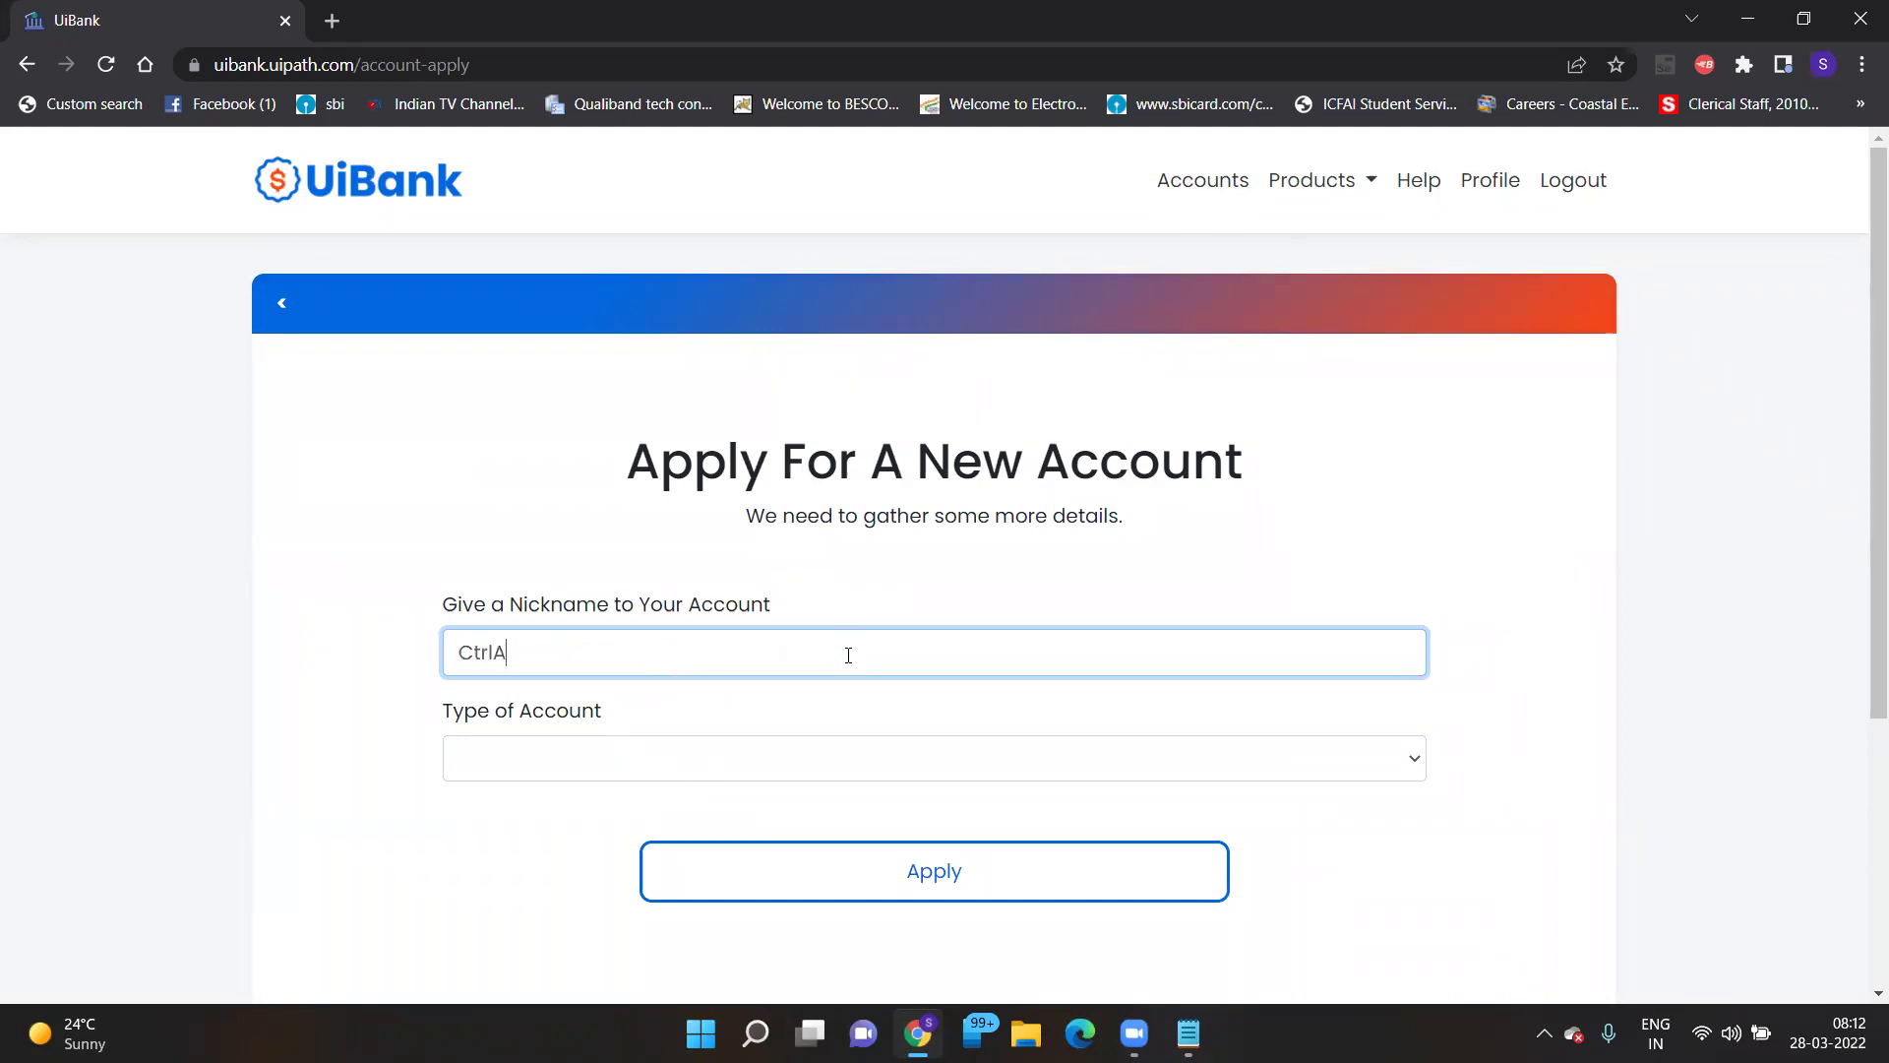
pyautogui.write('isoftware_')
# - Finish the nickname as CtrlAisoftwareCurrentAccount and choose Checking as the account type
pyautogui.hotkey('ctrl', 'a')
pyautogui.press('End')
pyautogui.press('BackSpace')
pyautogui.hotkey('ctrl', 'a')
pyautogui.press('End')
pyautogui.write('CurrentAccount')
pyautogui.click(795, 764)
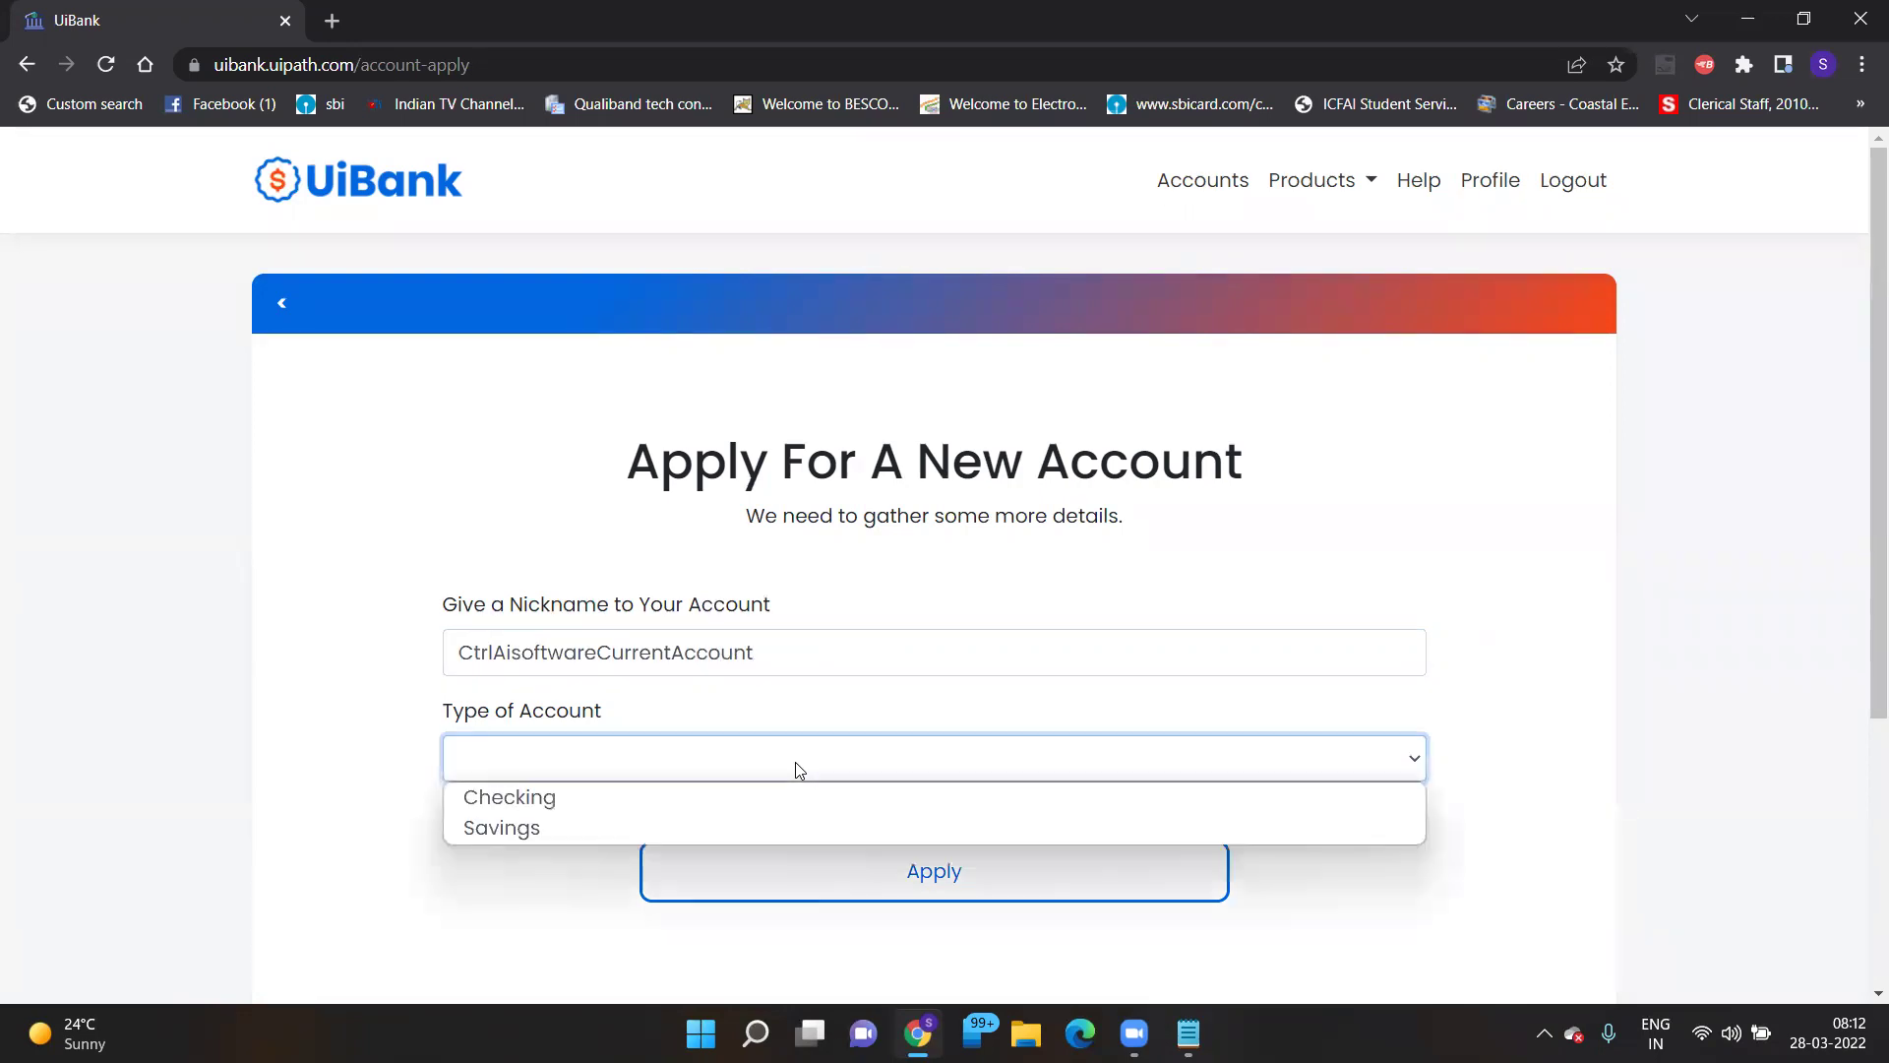
pyautogui.click(623, 814)
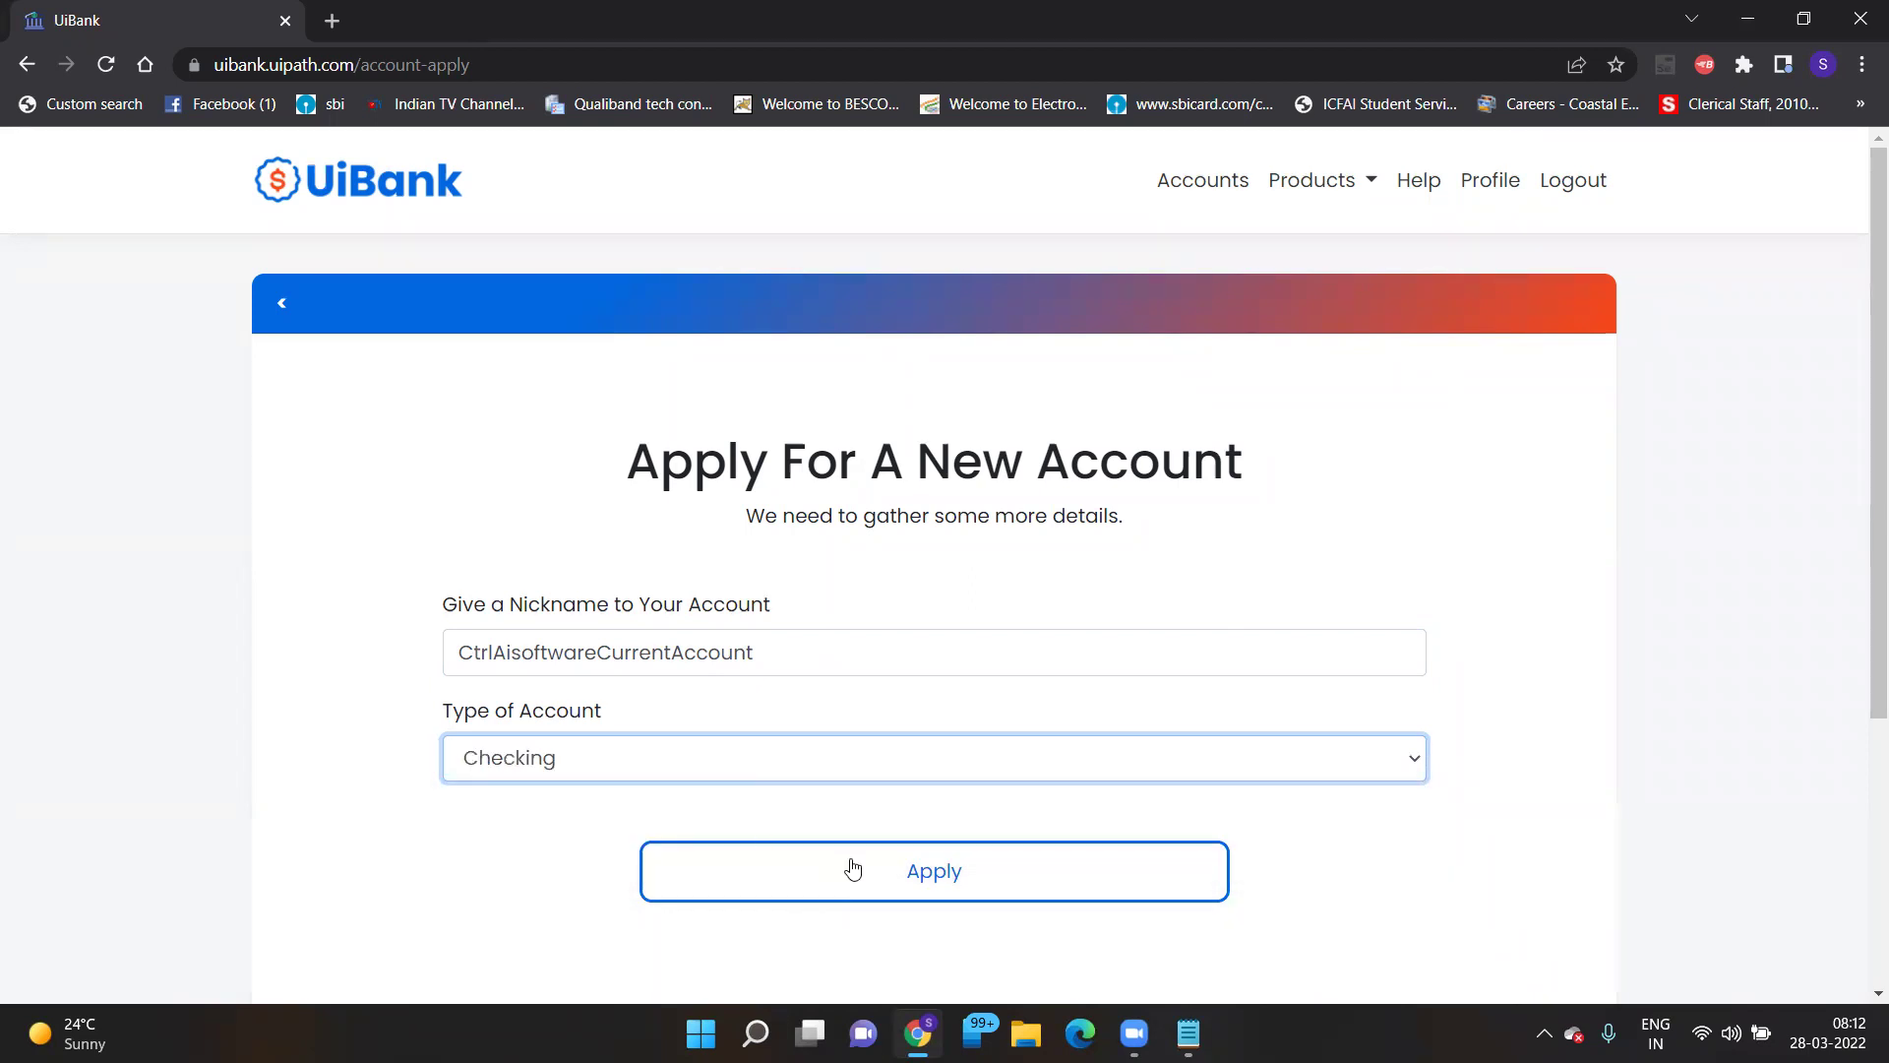
# - Apply for the CtrlAisoftwareCurrentAccount checking account and view its $100.00 balance on the summary
pyautogui.click(939, 893)
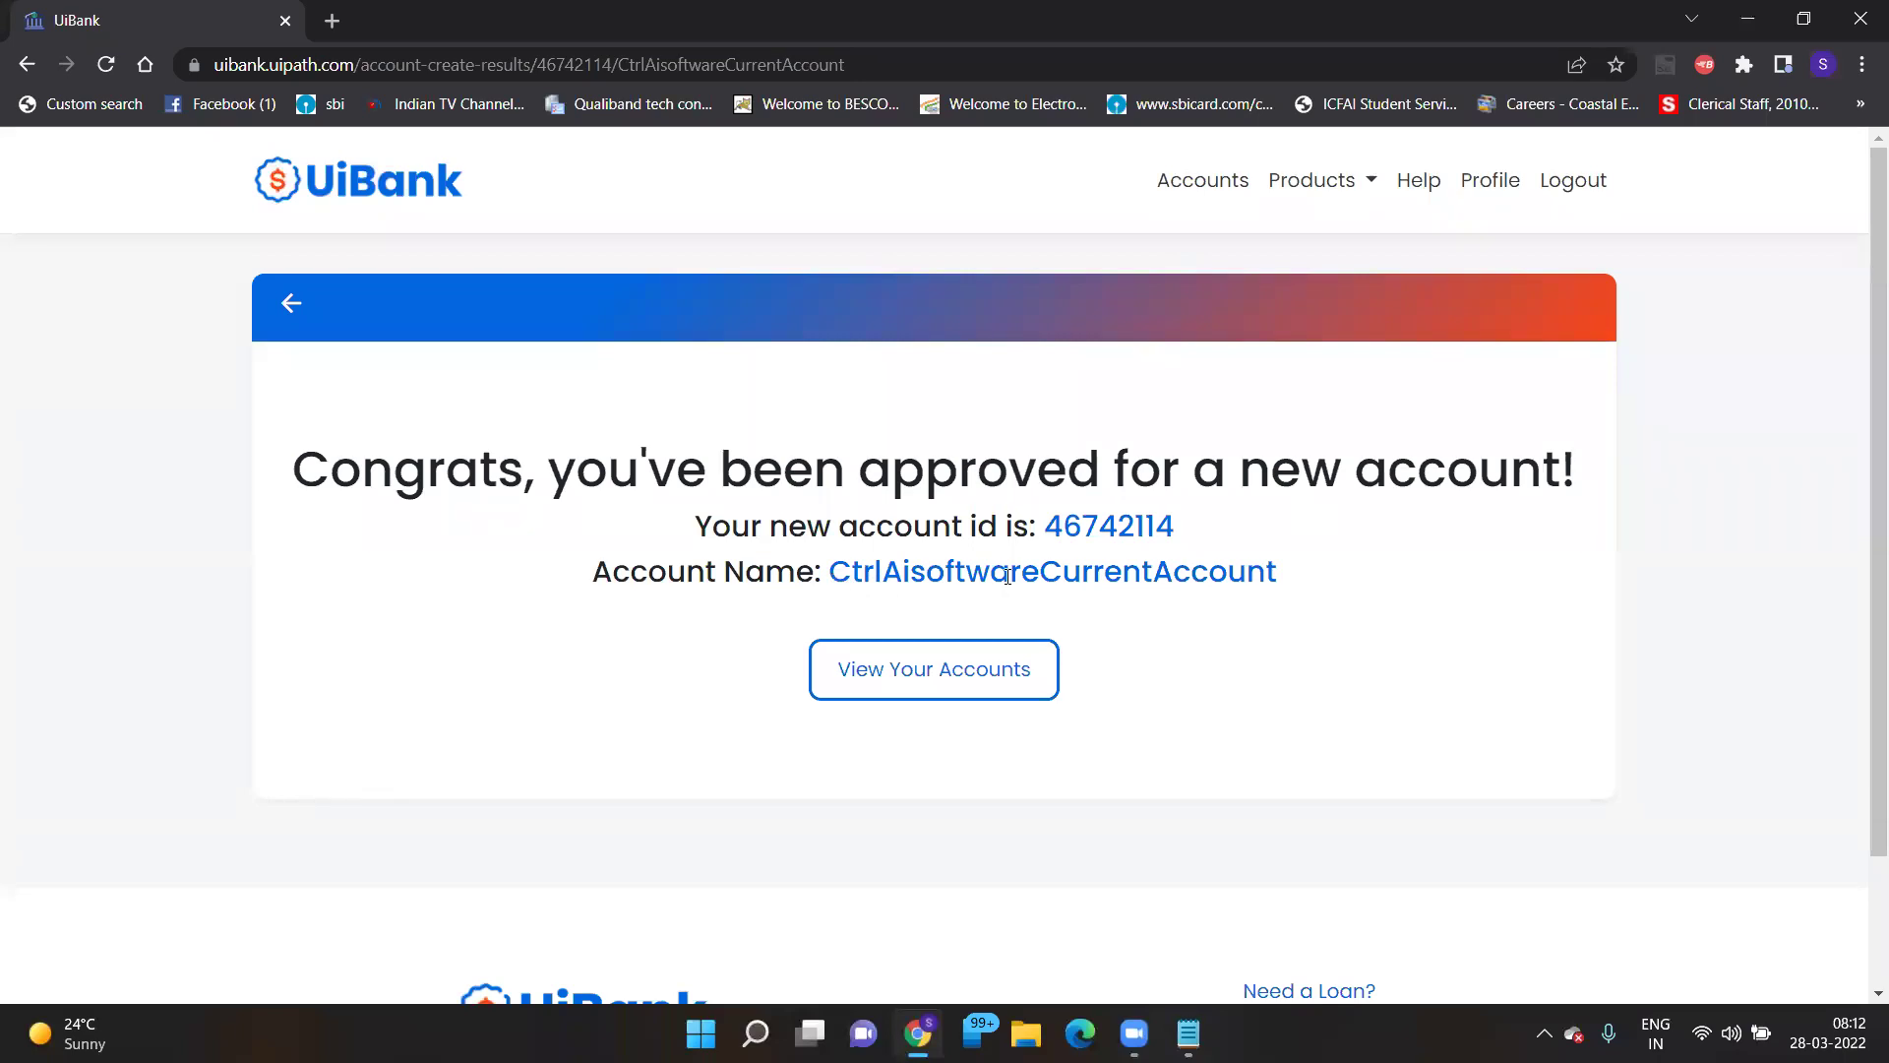
pyautogui.click(964, 681)
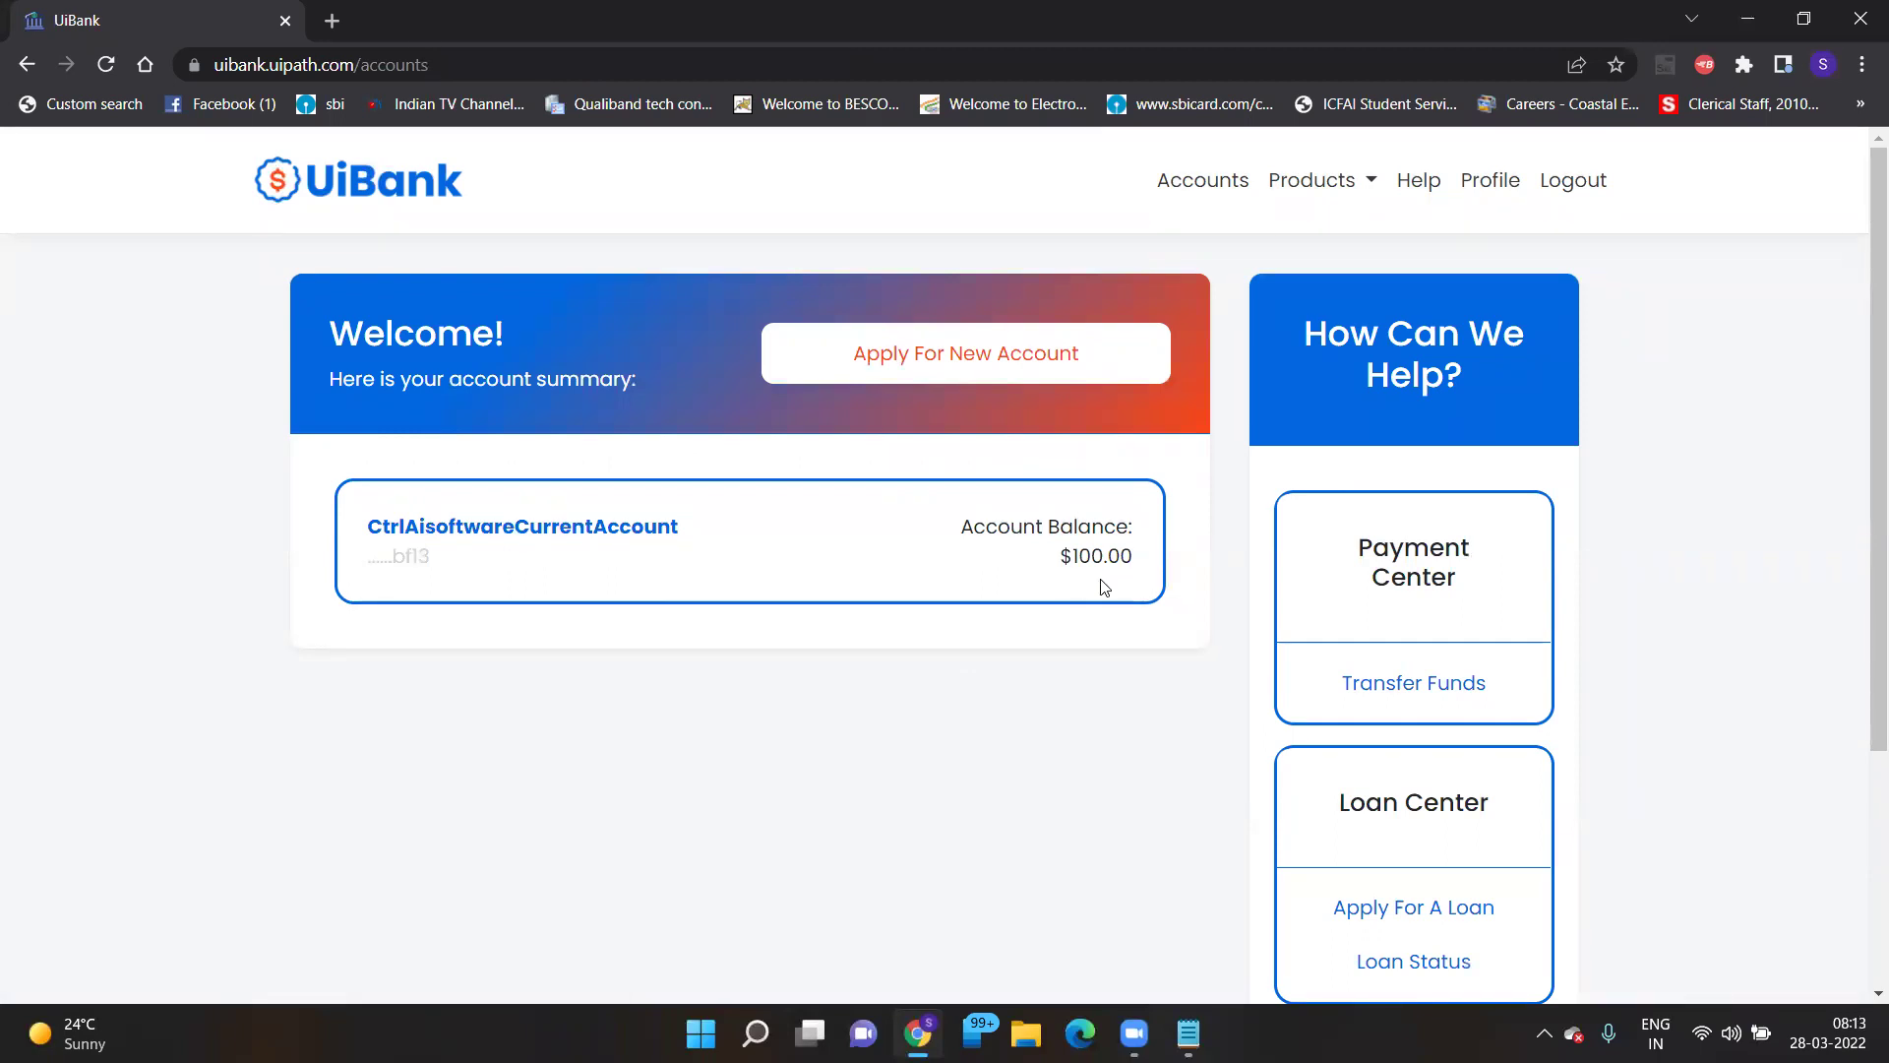
# - Start a second account application with the nickname CtrlAisoftwareSavingAccount
pyautogui.click(965, 358)
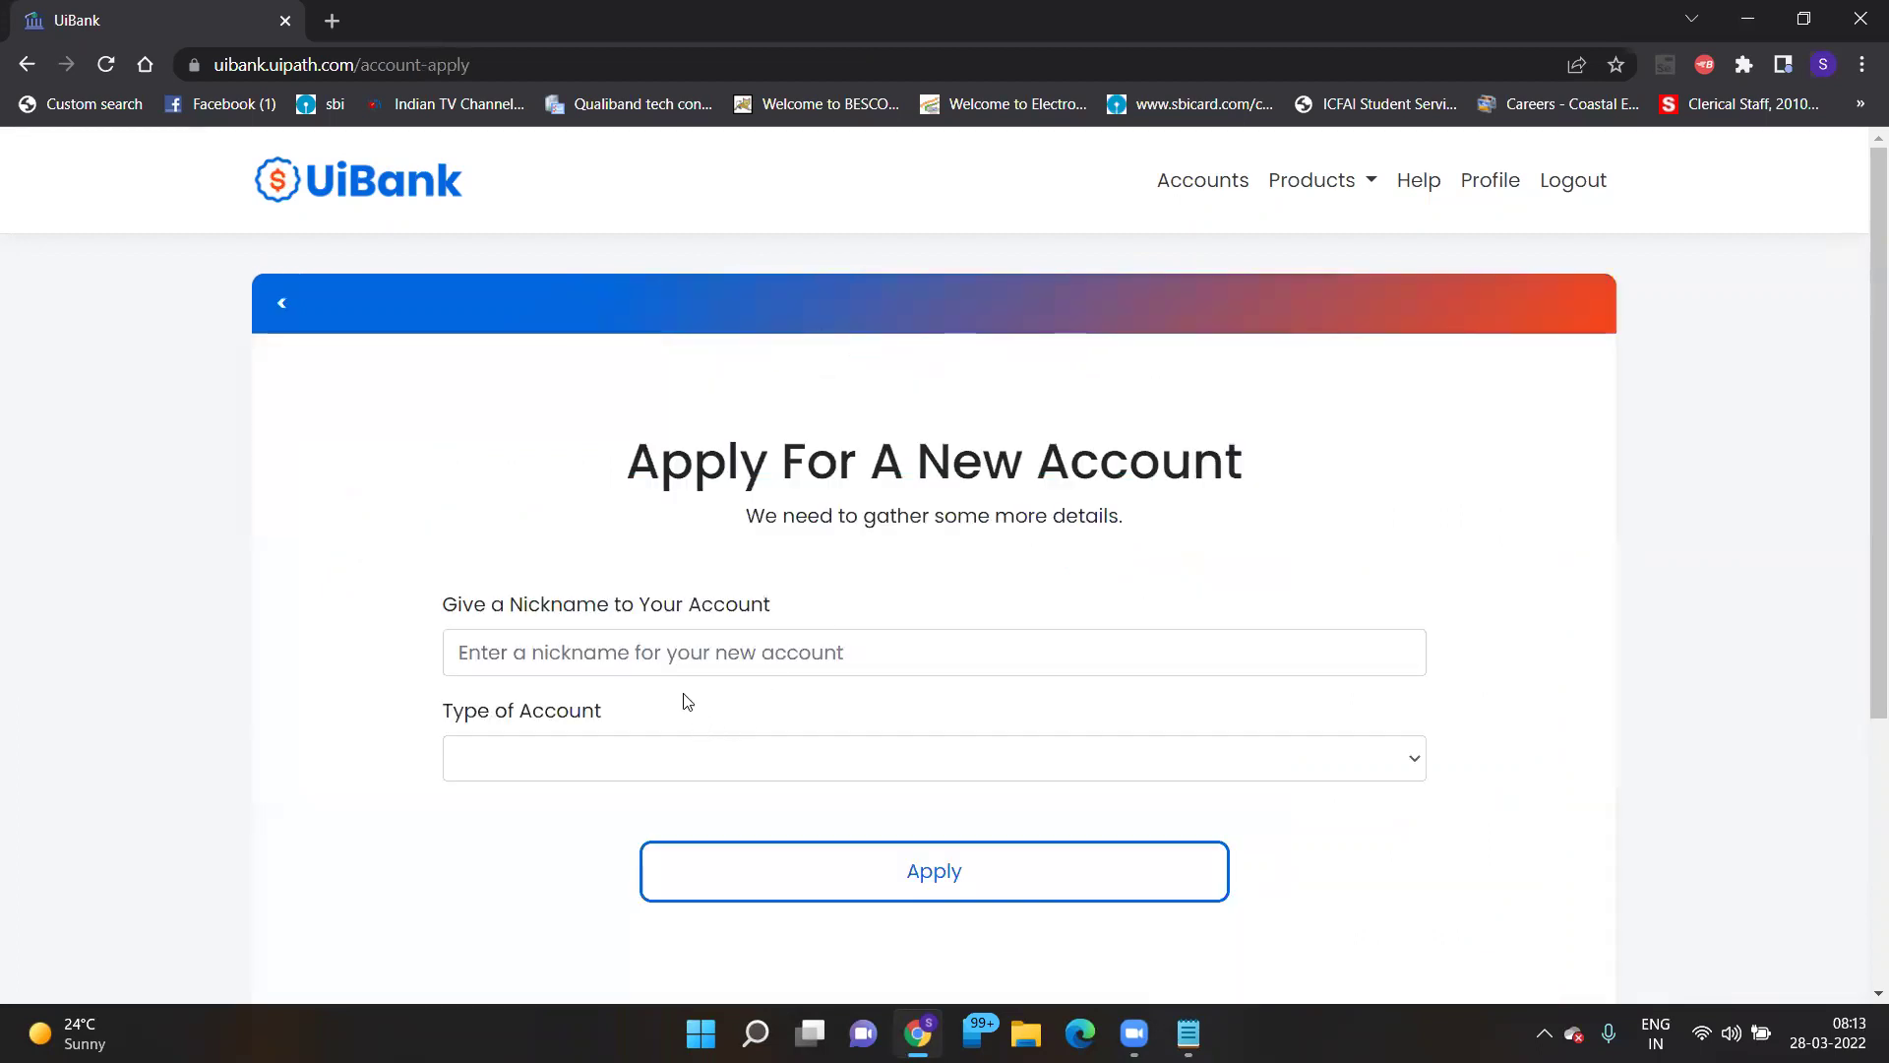
pyautogui.click(646, 653)
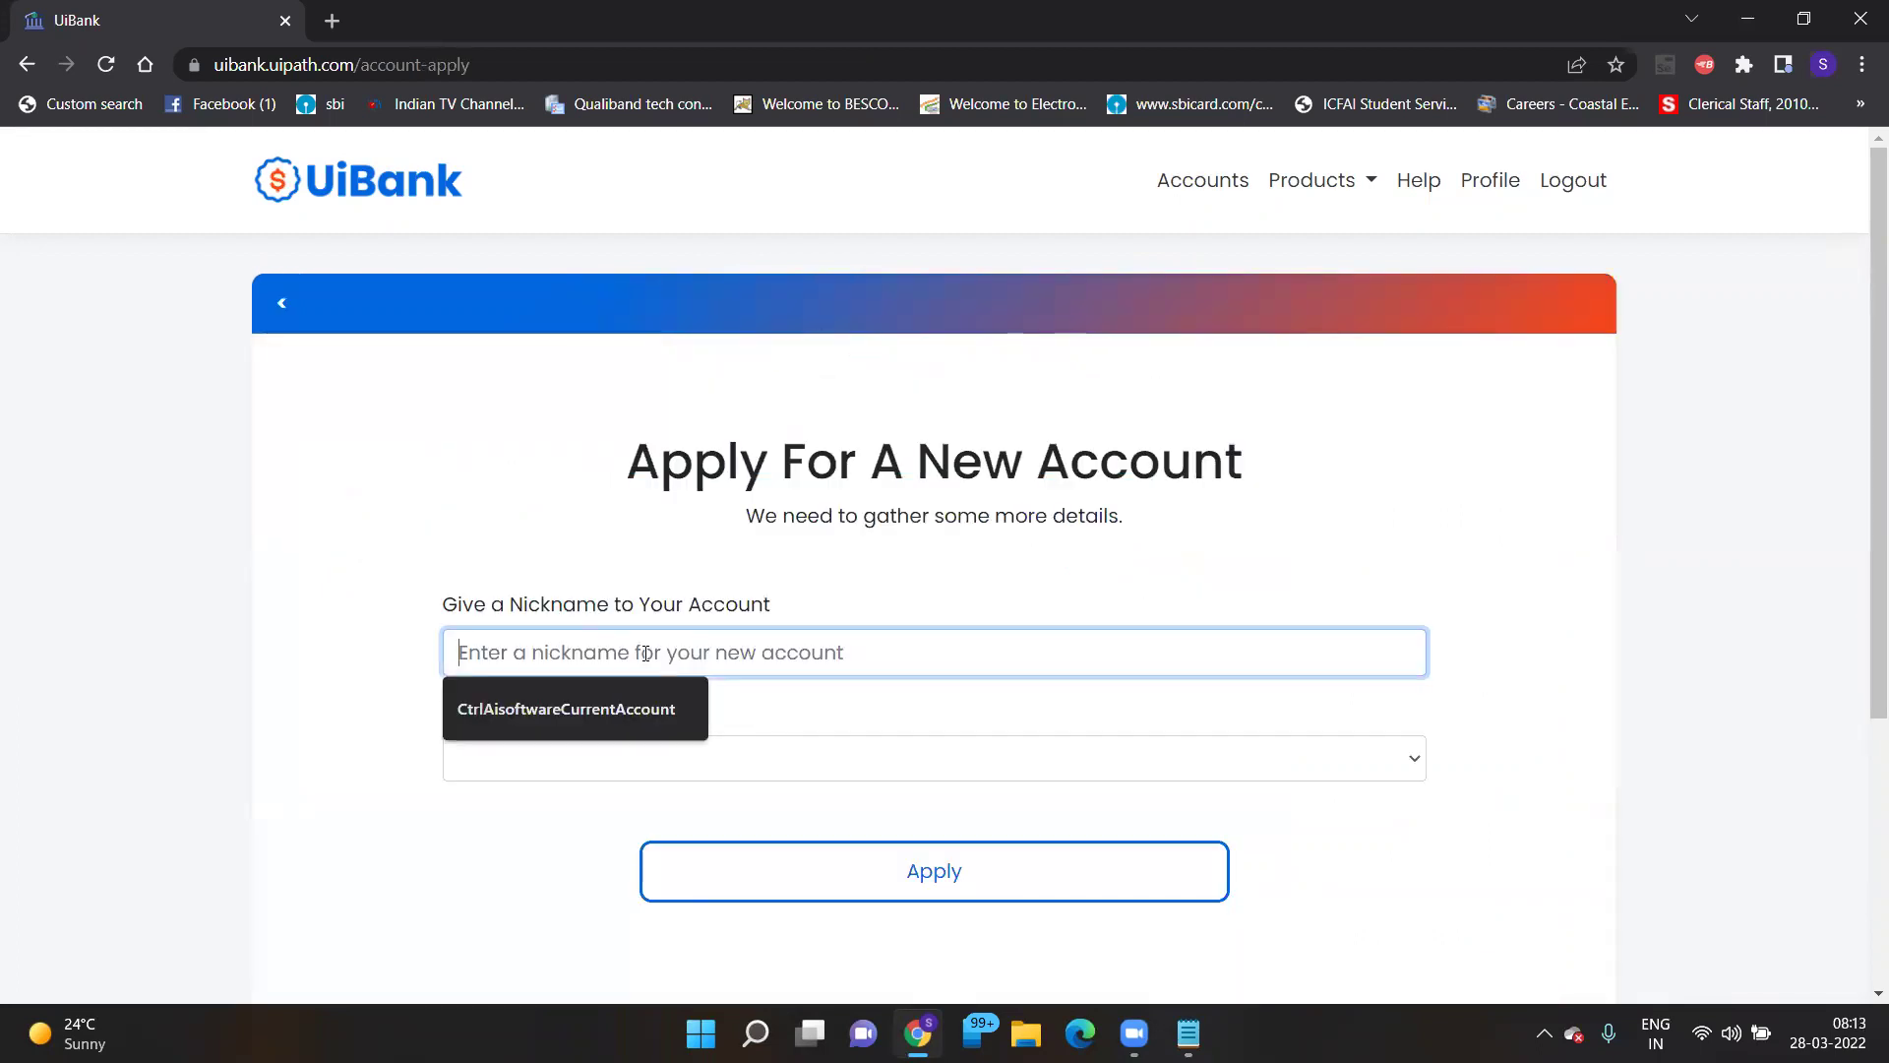
pyautogui.click(618, 718)
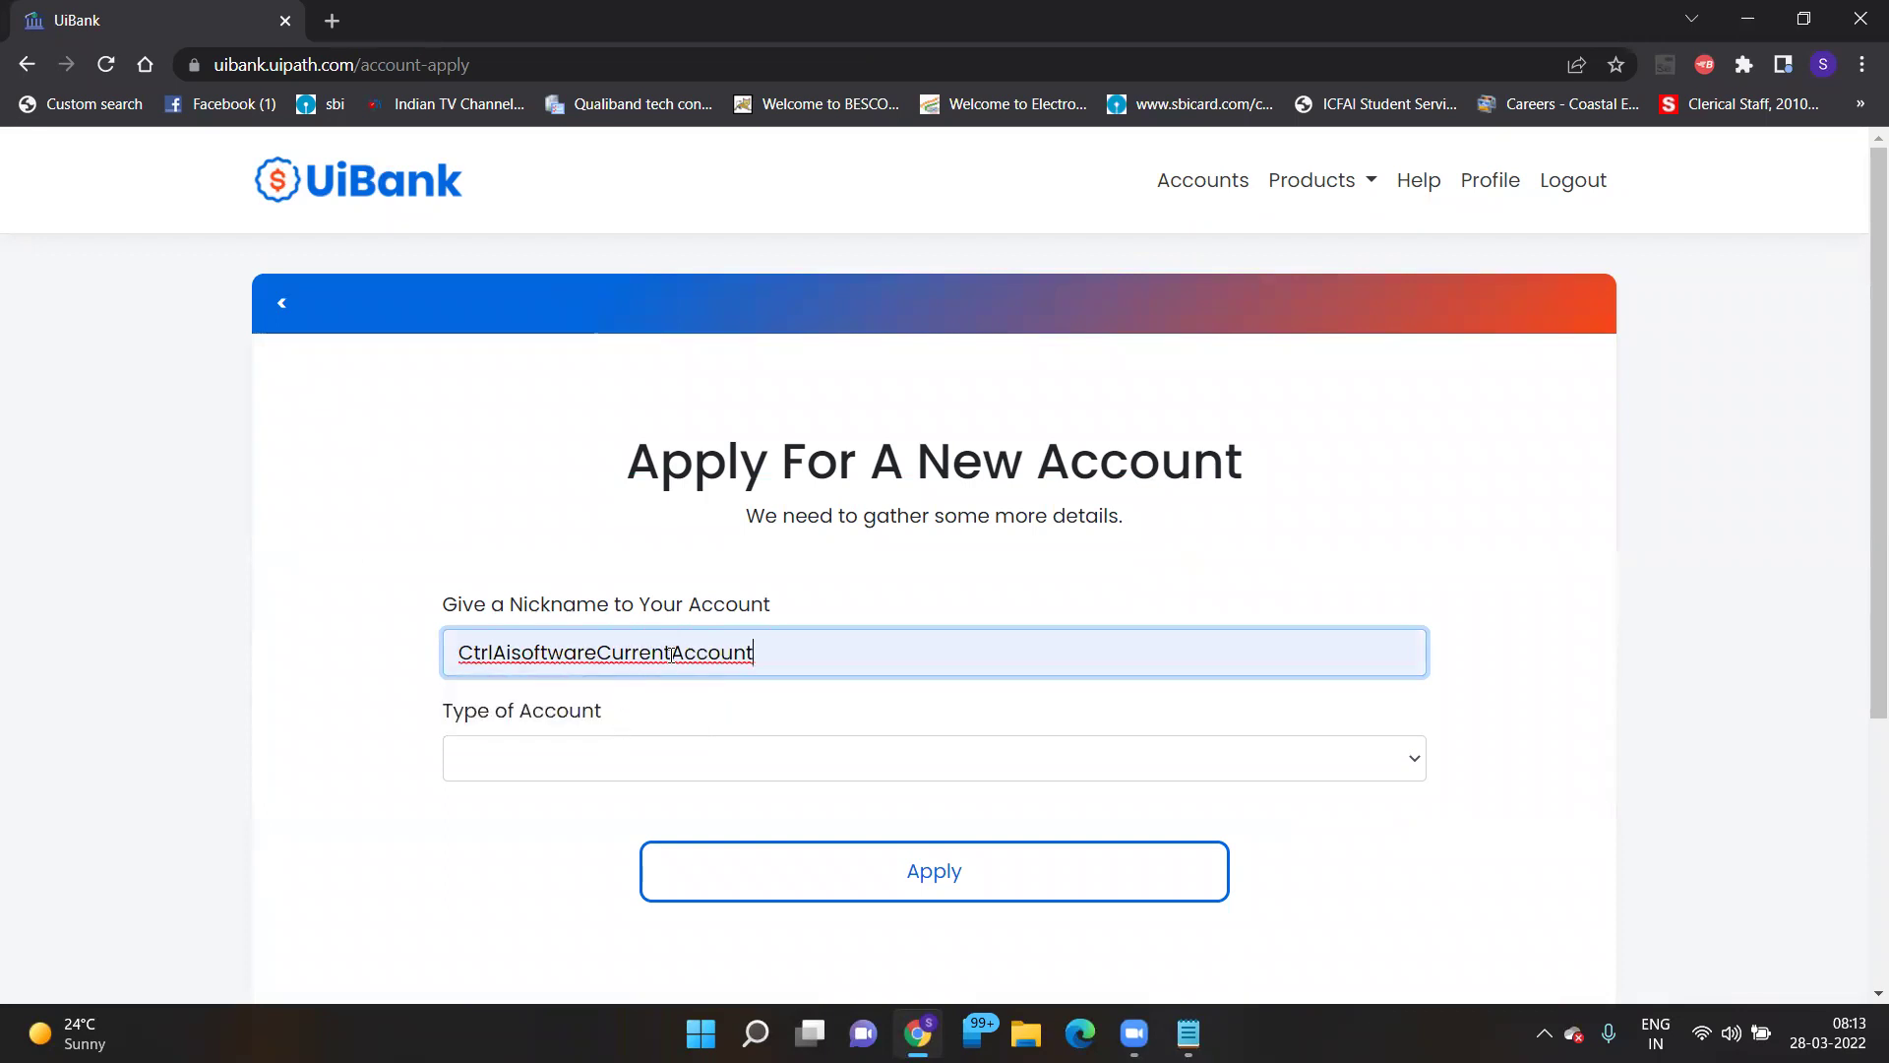
pyautogui.click(671, 653)
pyautogui.press('BackSpace')
pyautogui.press('BackSpace')
pyautogui.press('BackSpace')
pyautogui.press('BackSpace')
pyautogui.press('BackSpace')
pyautogui.press('BackSpace')
pyautogui.press('BackSpace')
pyautogui.write('A')
pyautogui.press('BackSpace')
pyautogui.write('Saving')
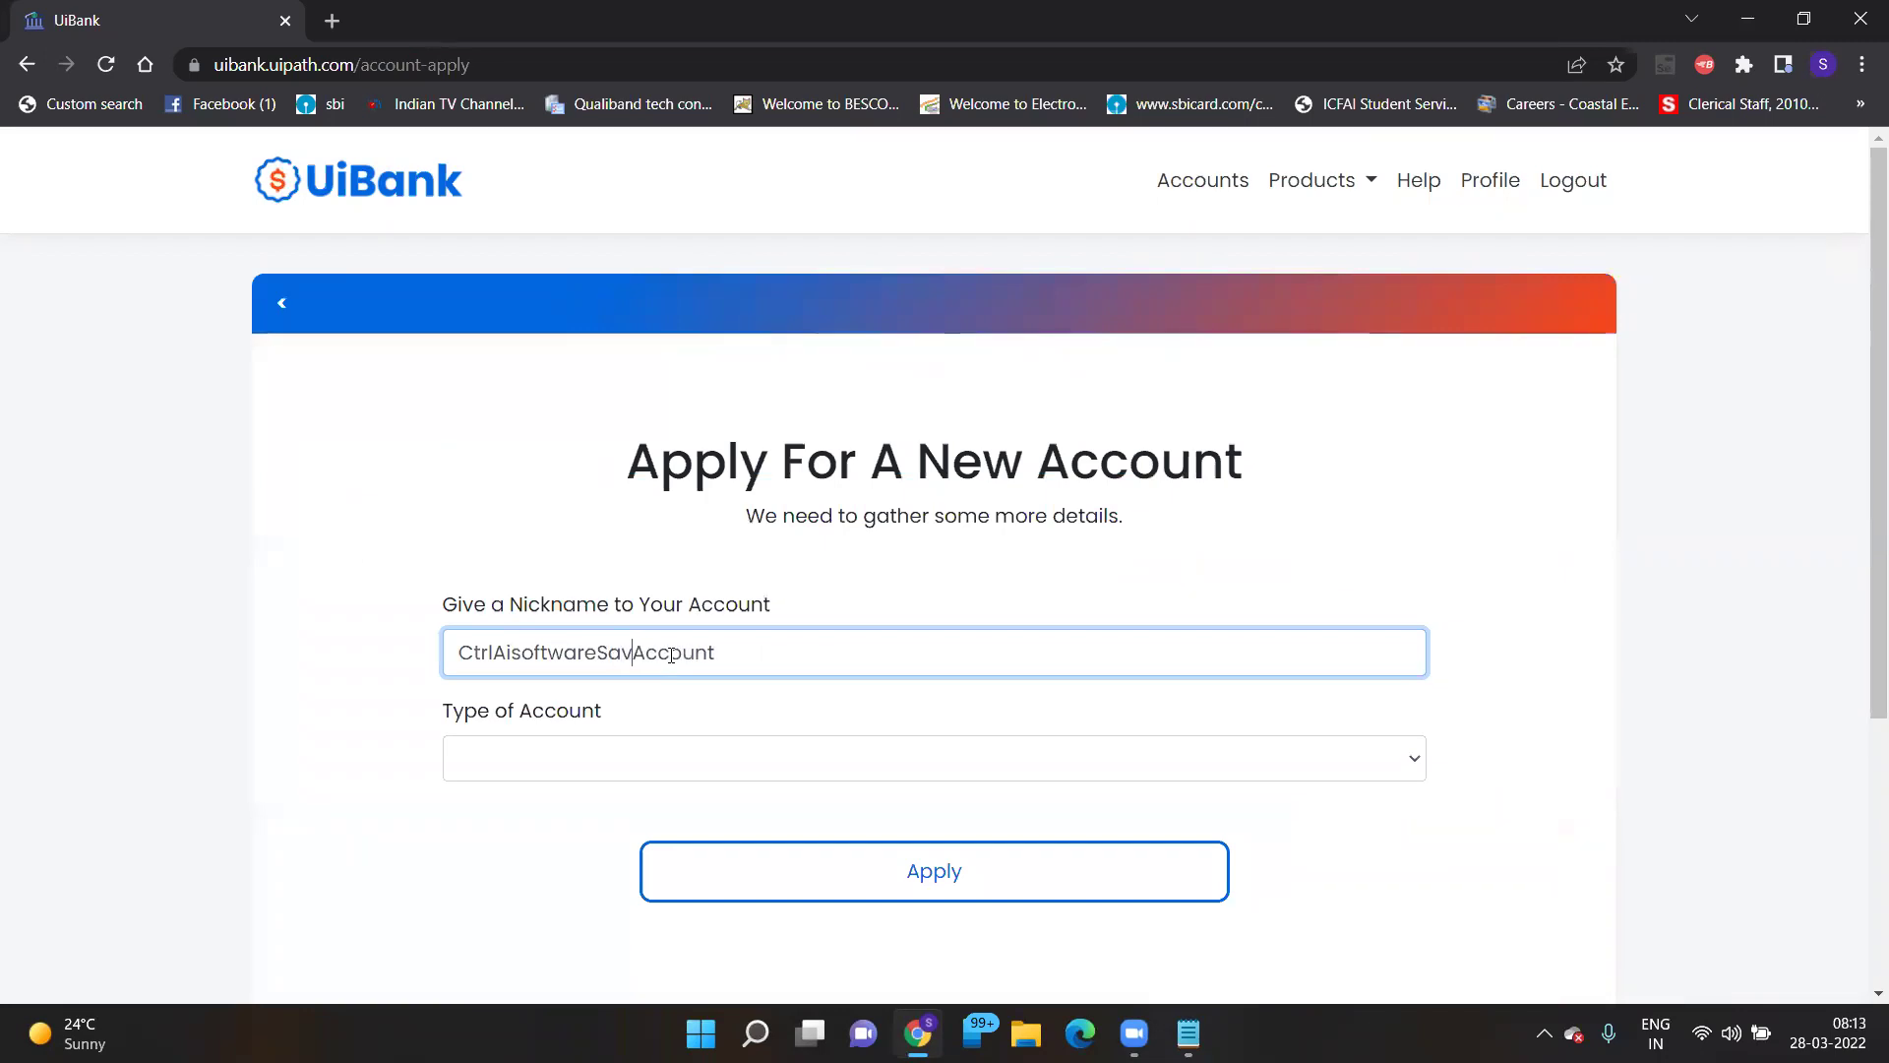
# - Choose Savings as the account type, apply, and view the accounts summary
pyautogui.click(747, 754)
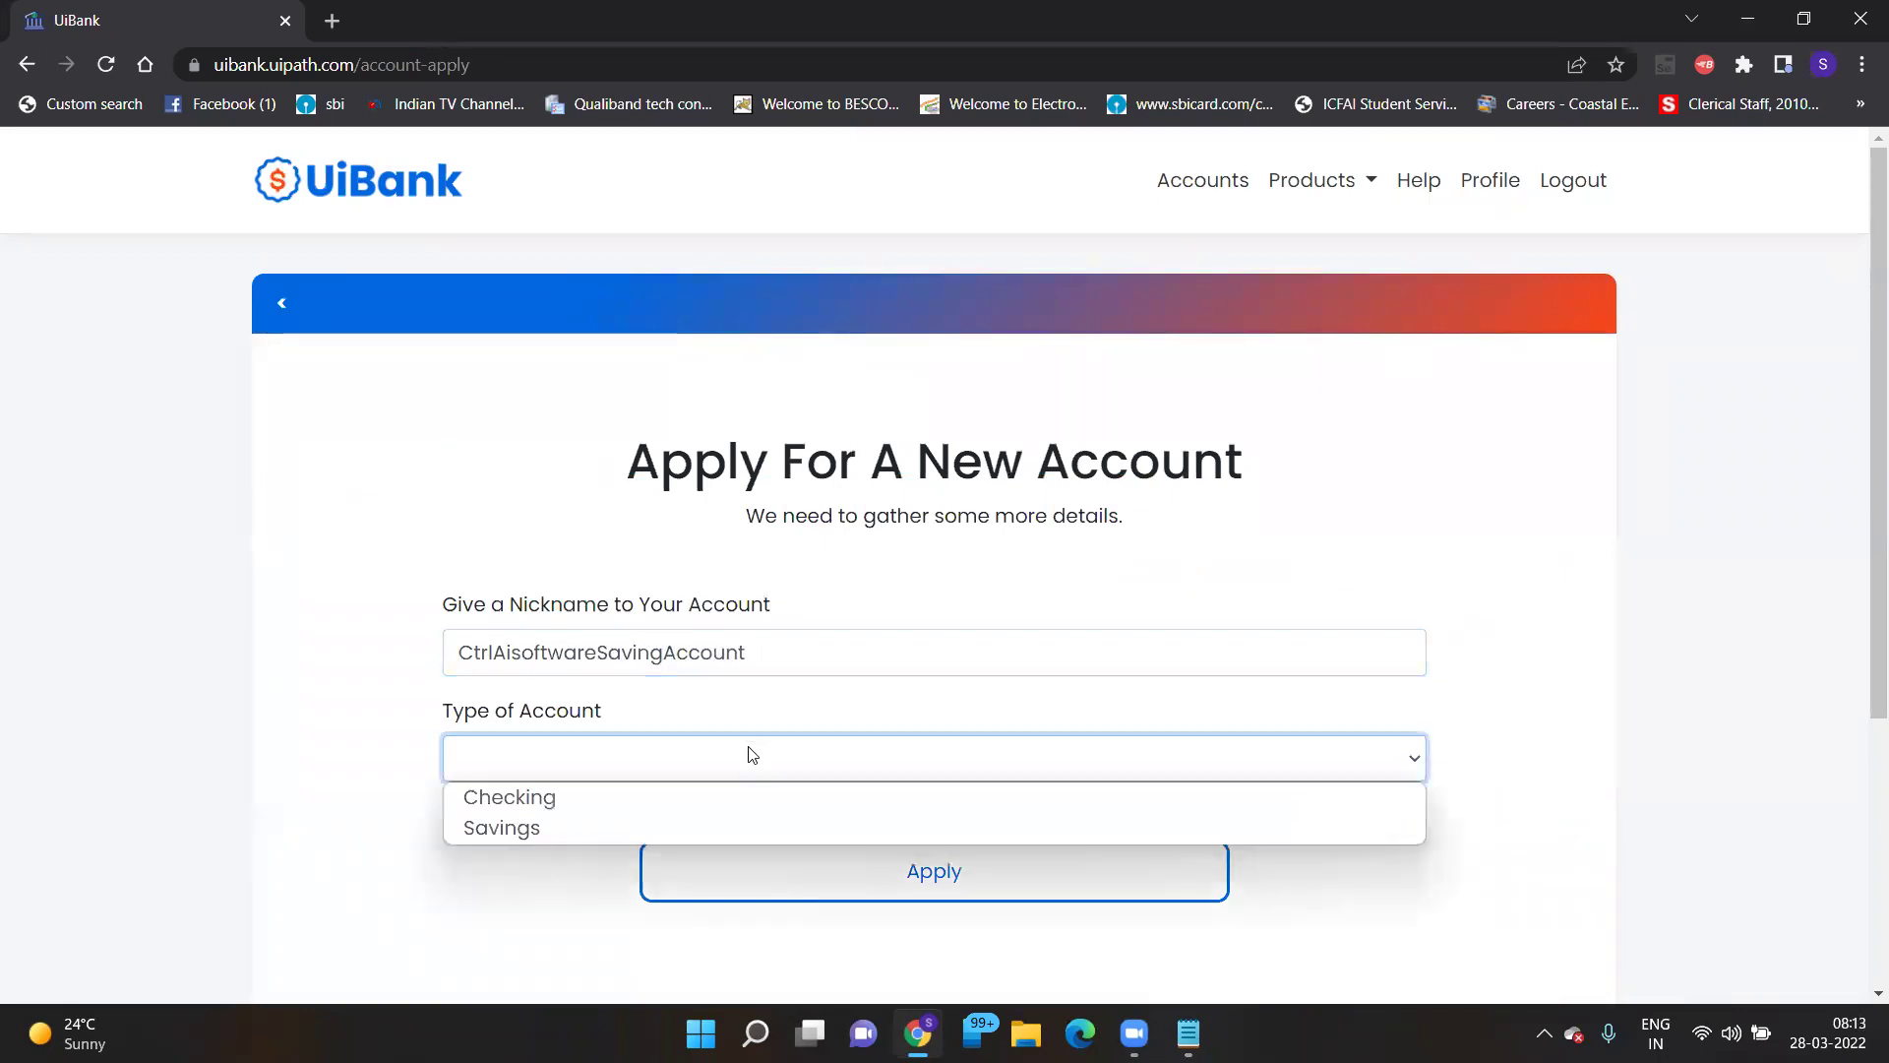
pyautogui.click(604, 828)
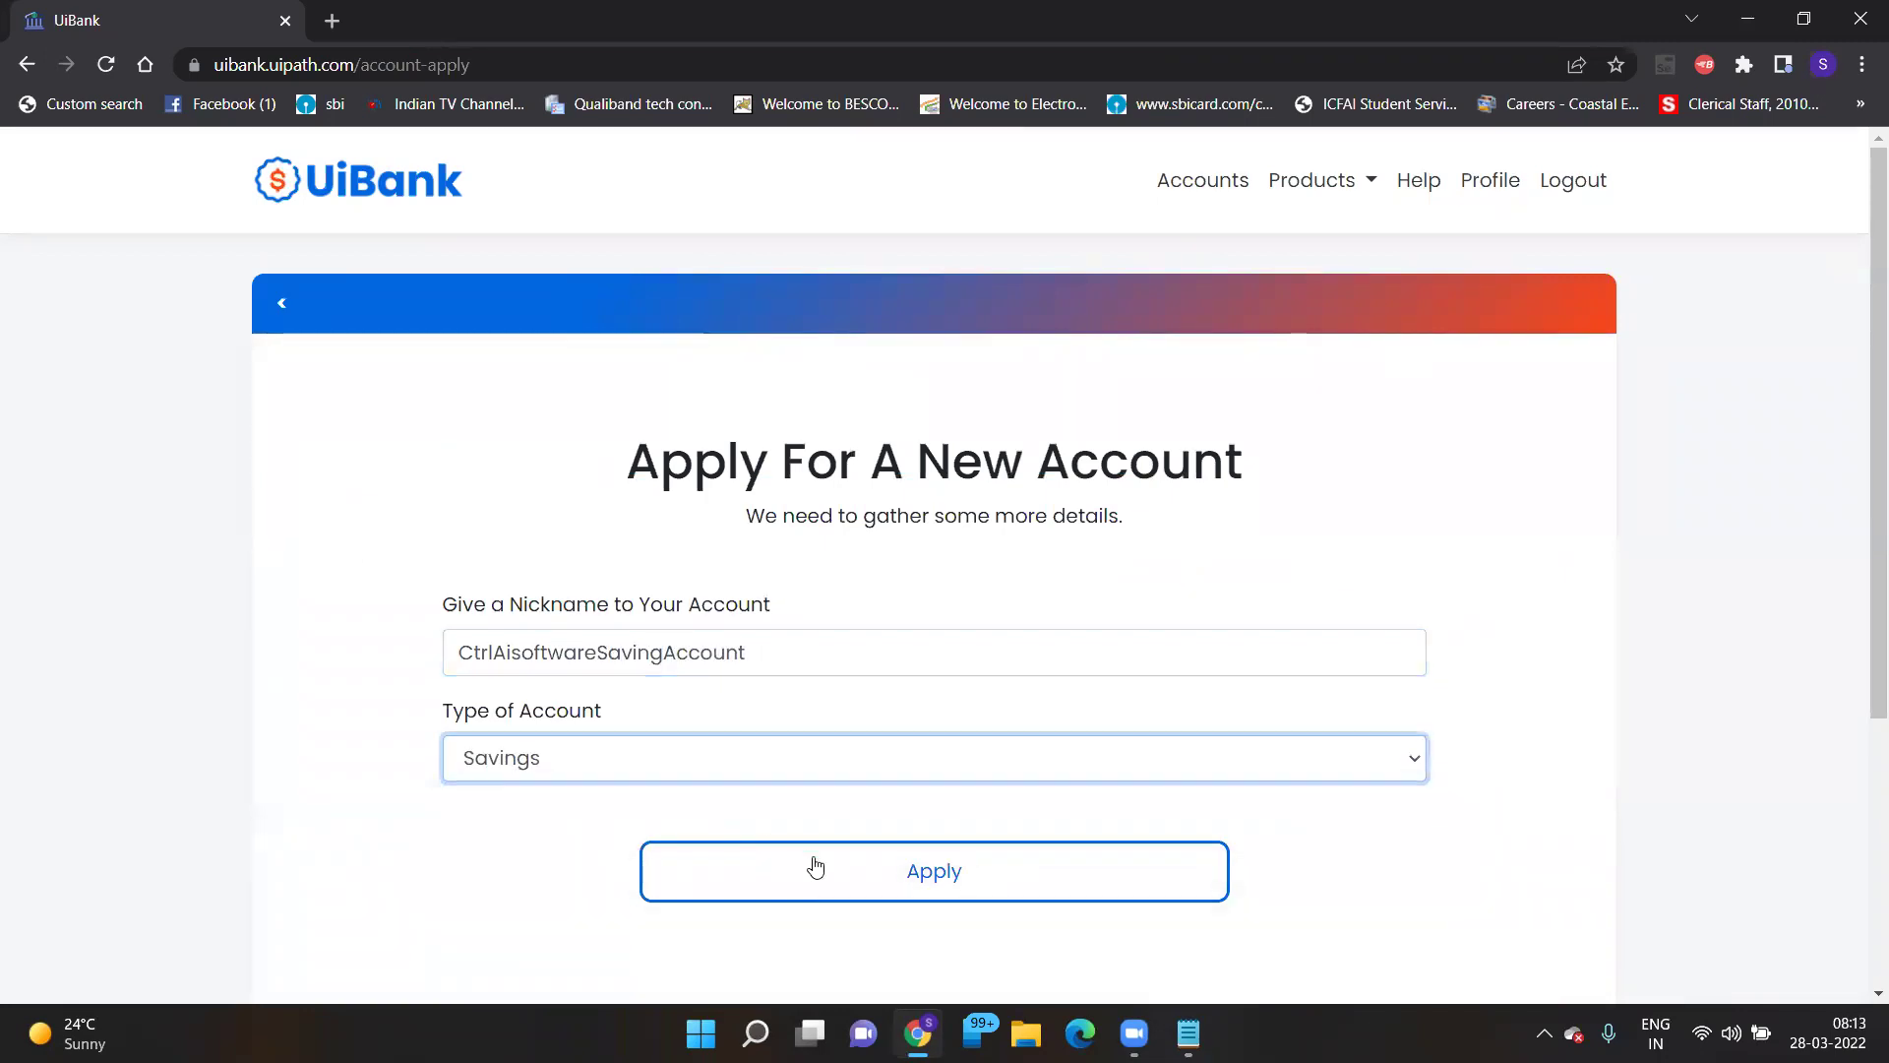
pyautogui.click(854, 874)
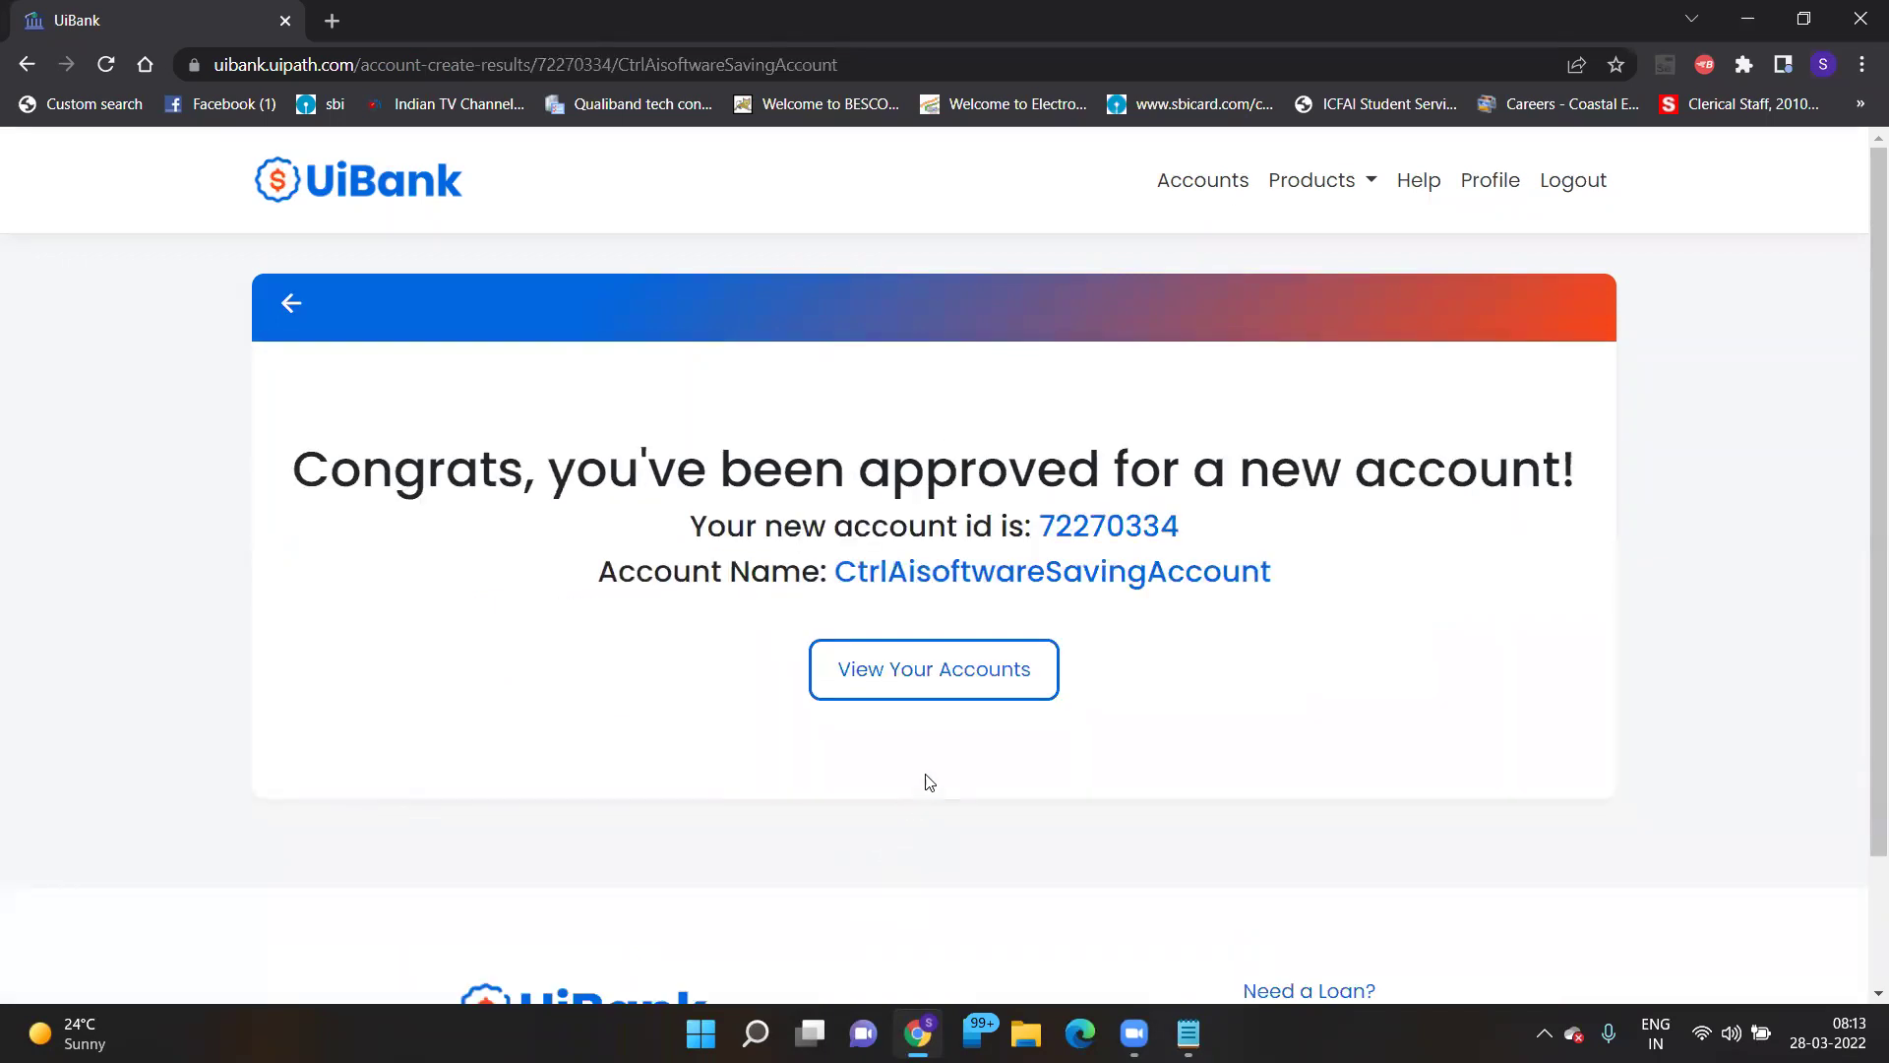
pyautogui.click(949, 676)
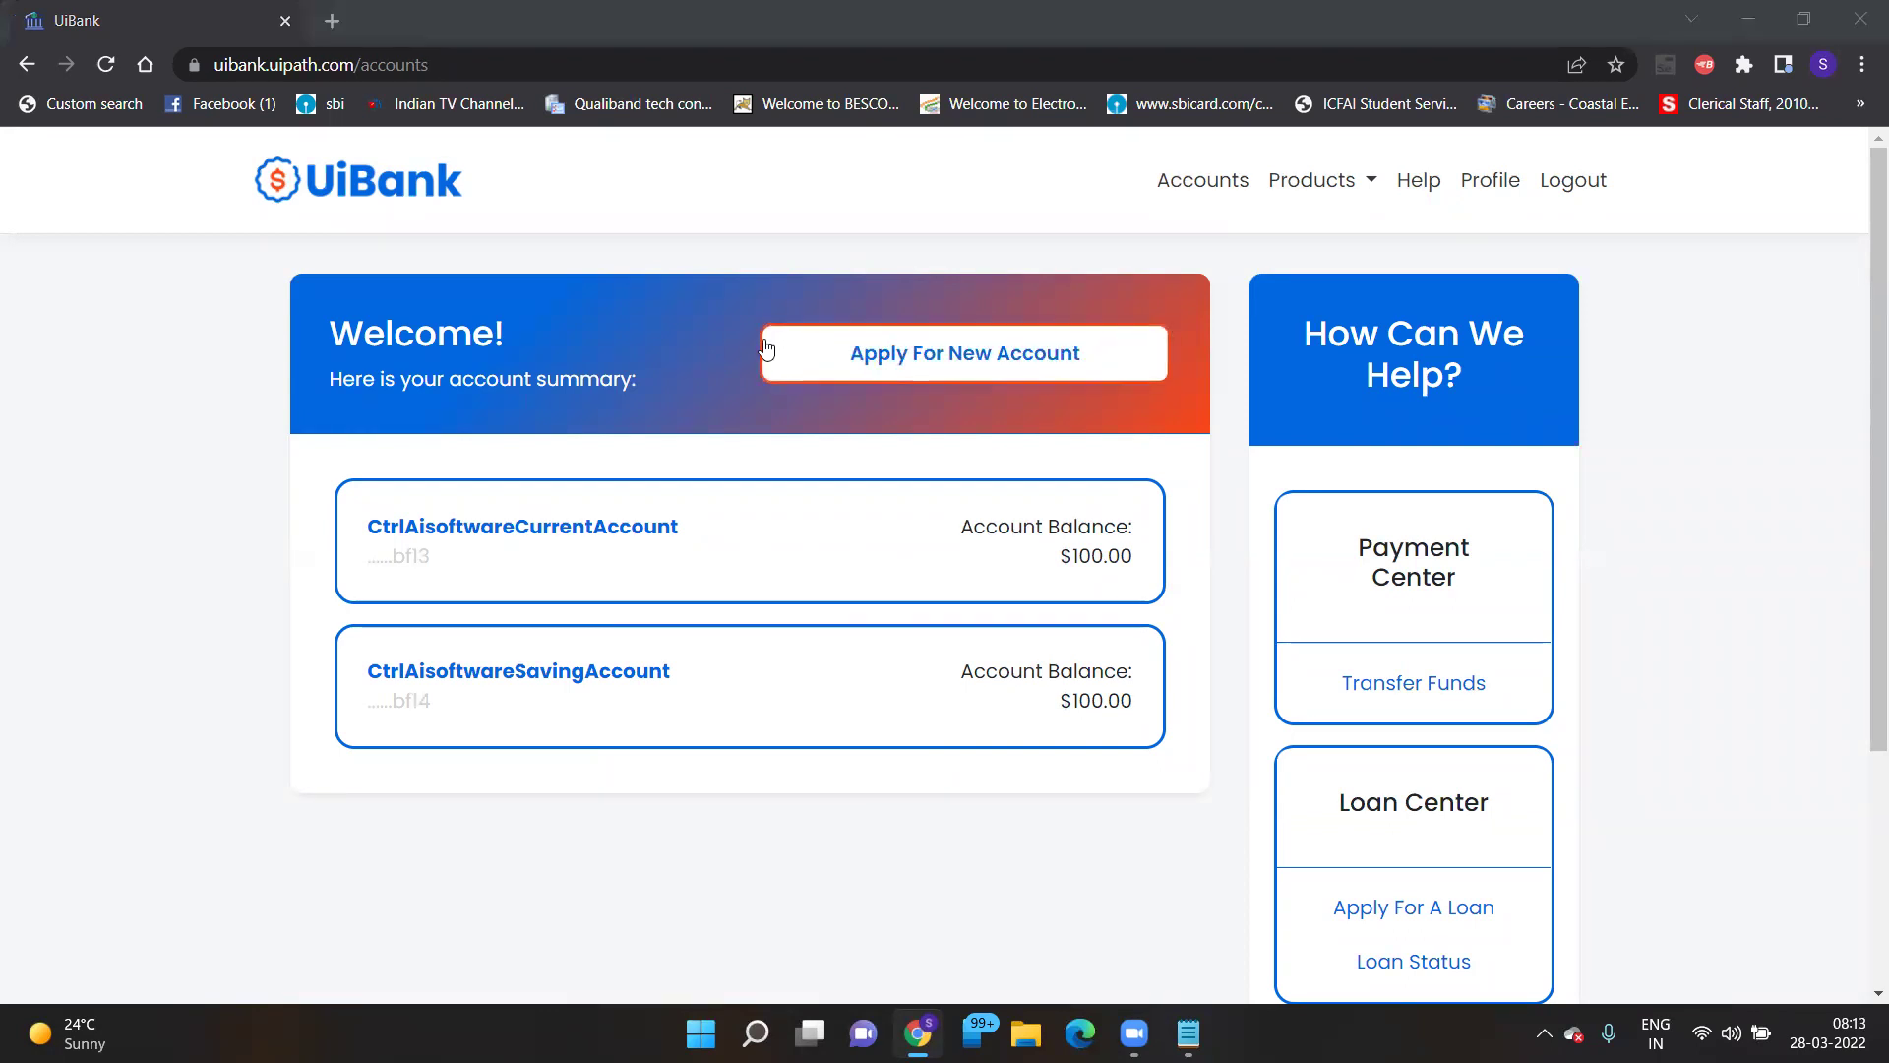
pyautogui.hotkey('alt', 'Tab')
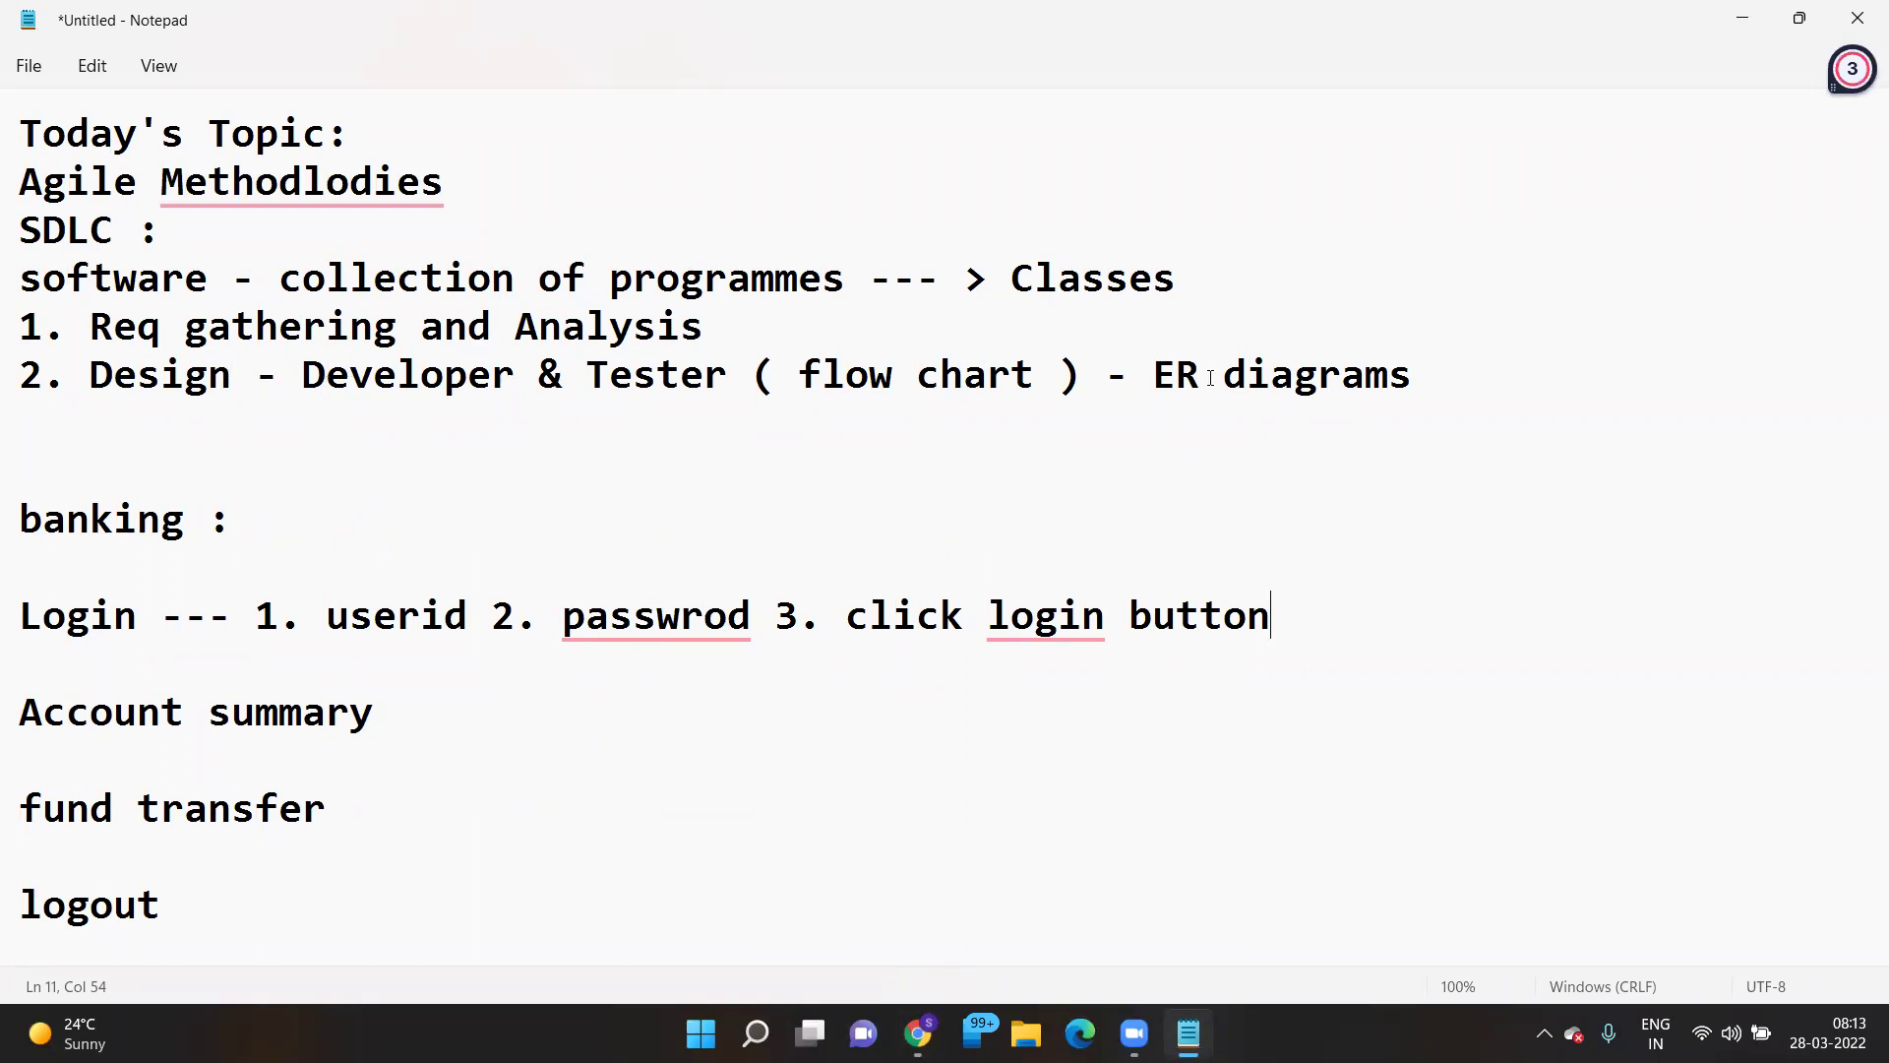
# - Add lines 'HLDD - High Level Design Document' and 'LLDD - Low Level Design Document' below the design step
pyautogui.click(1499, 384)
pyautogui.press('Return')
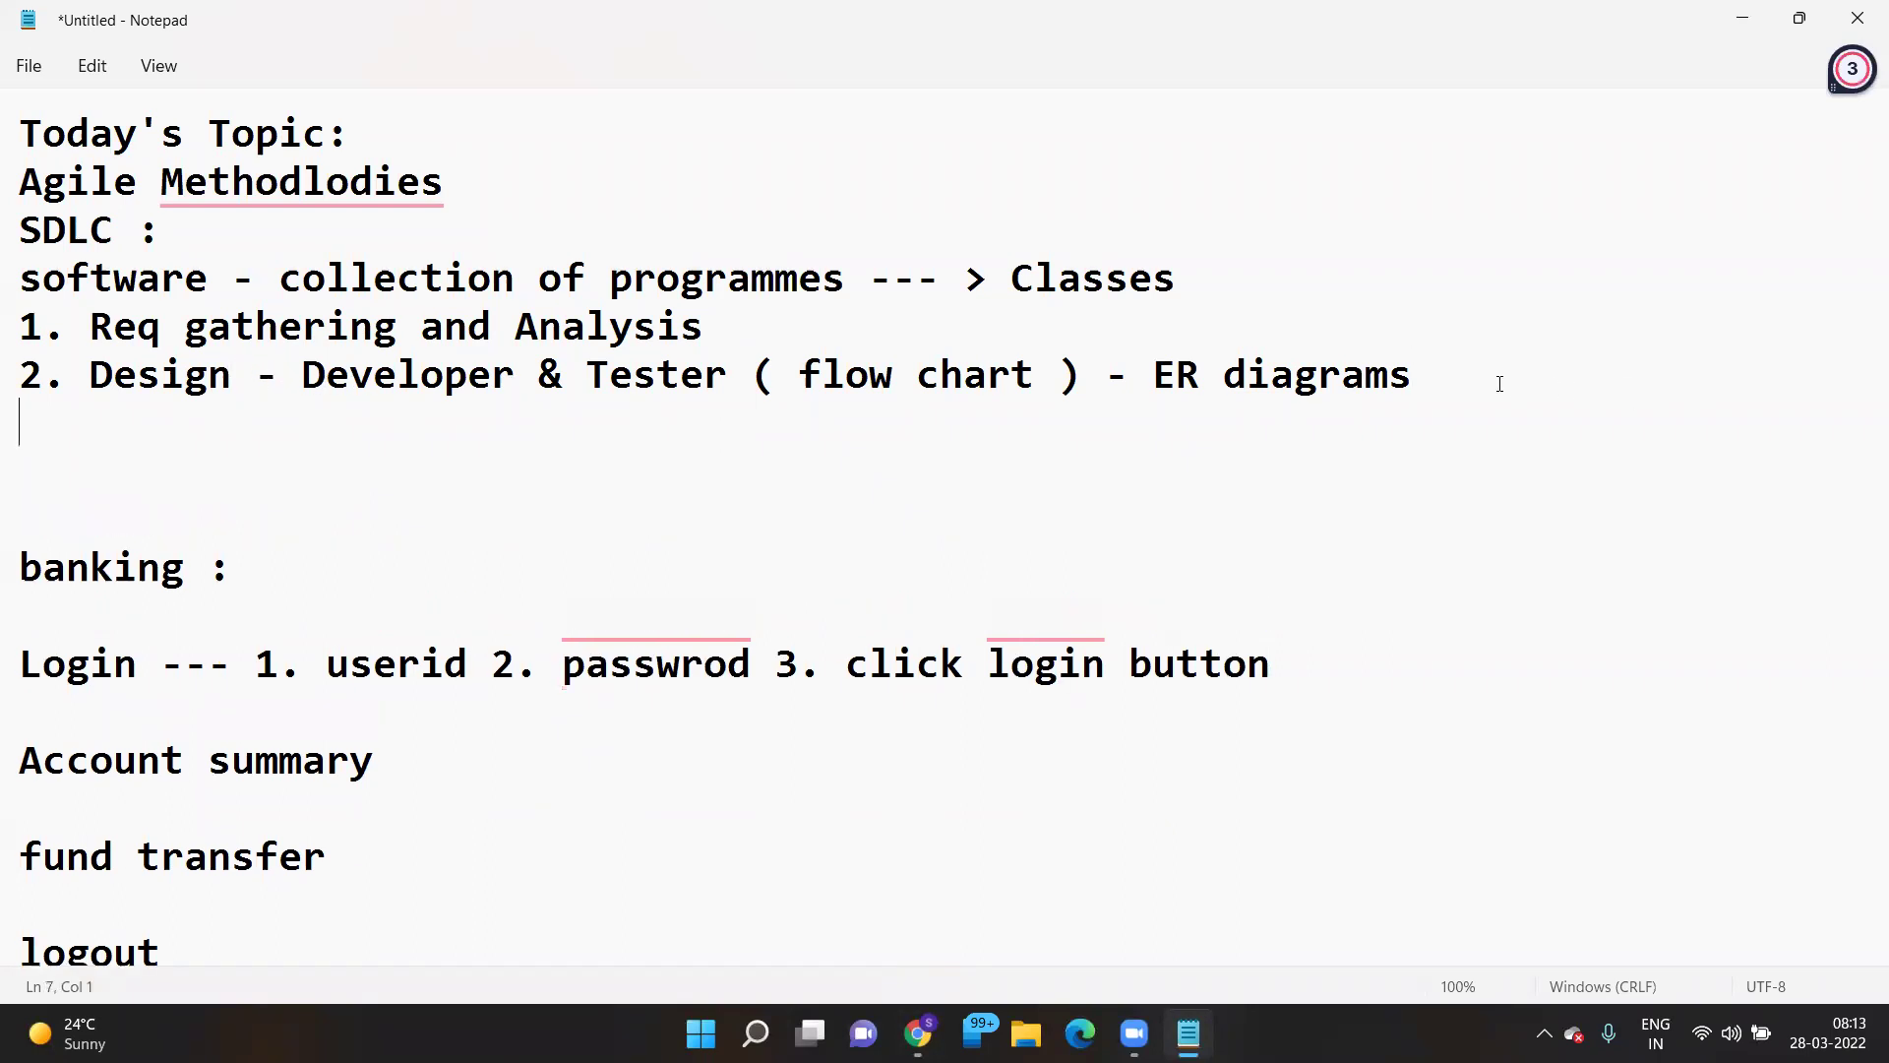
pyautogui.write('HLDD')
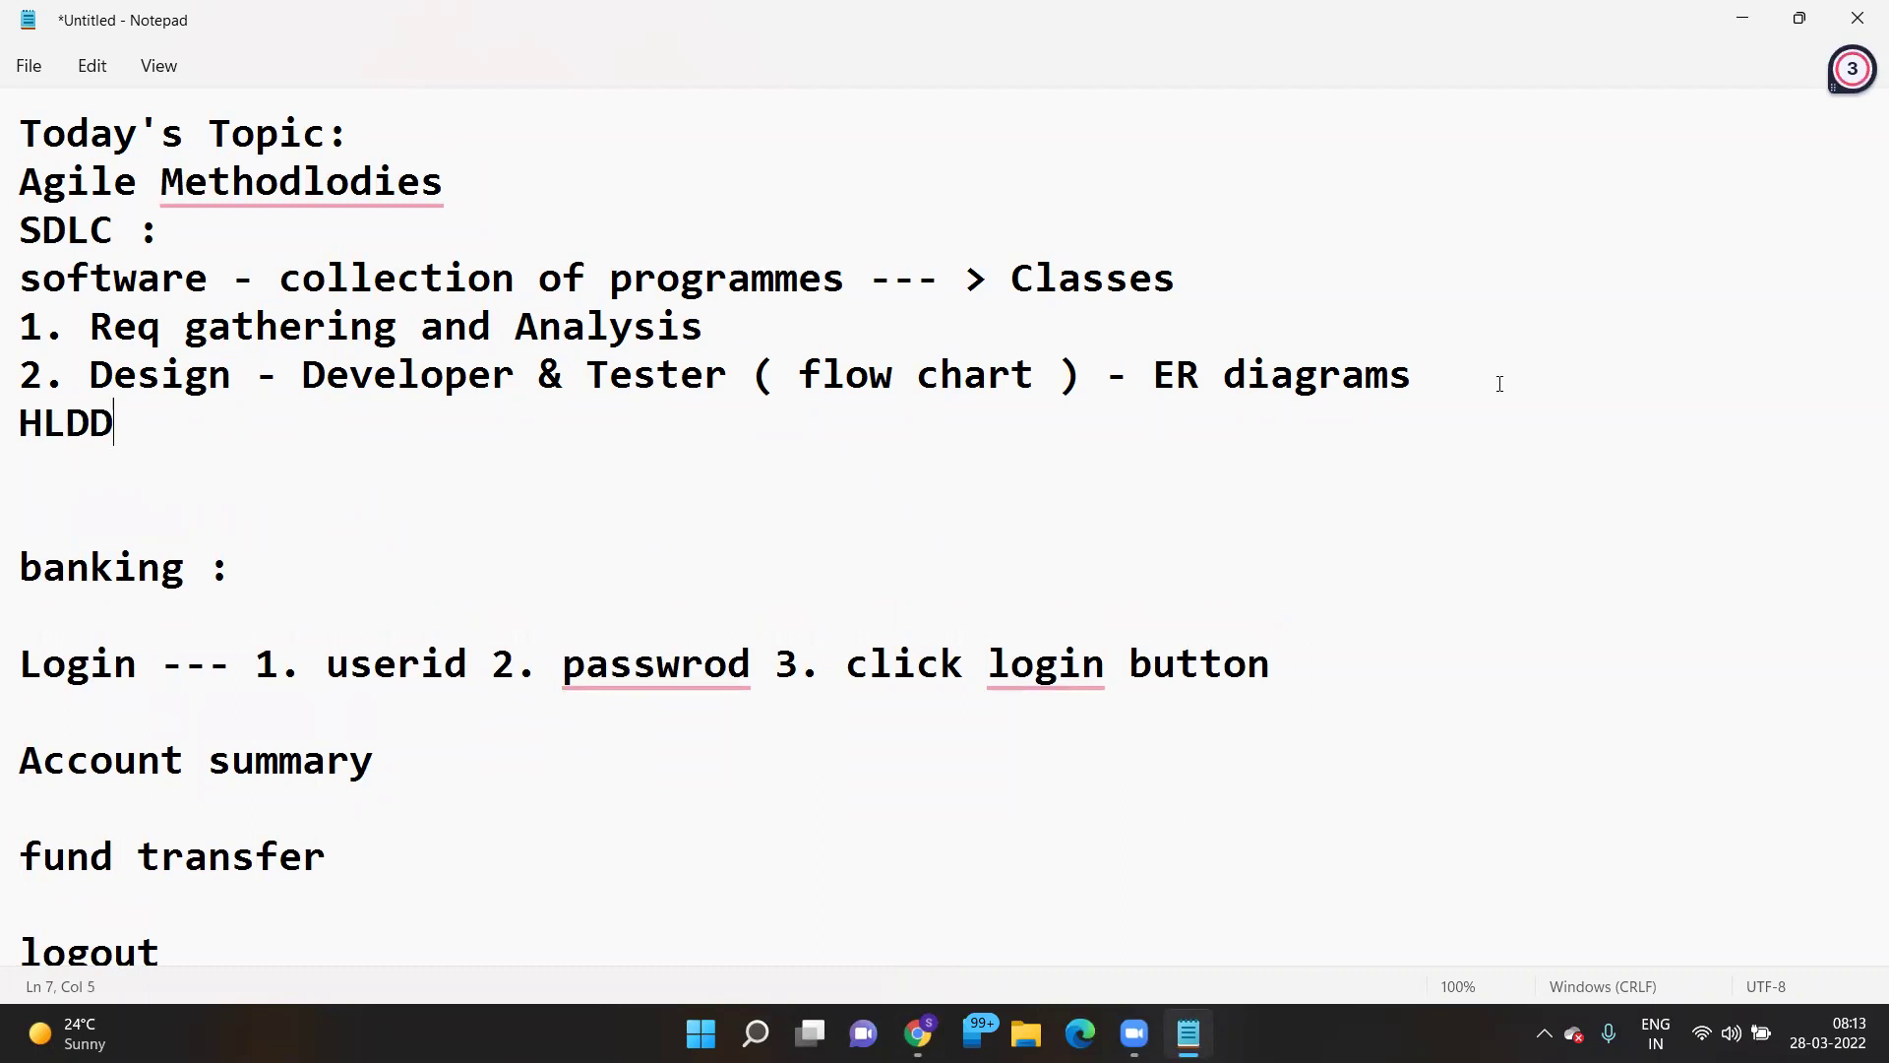
pyautogui.press('Return')
pyautogui.write('LL')
pyautogui.write('DD')
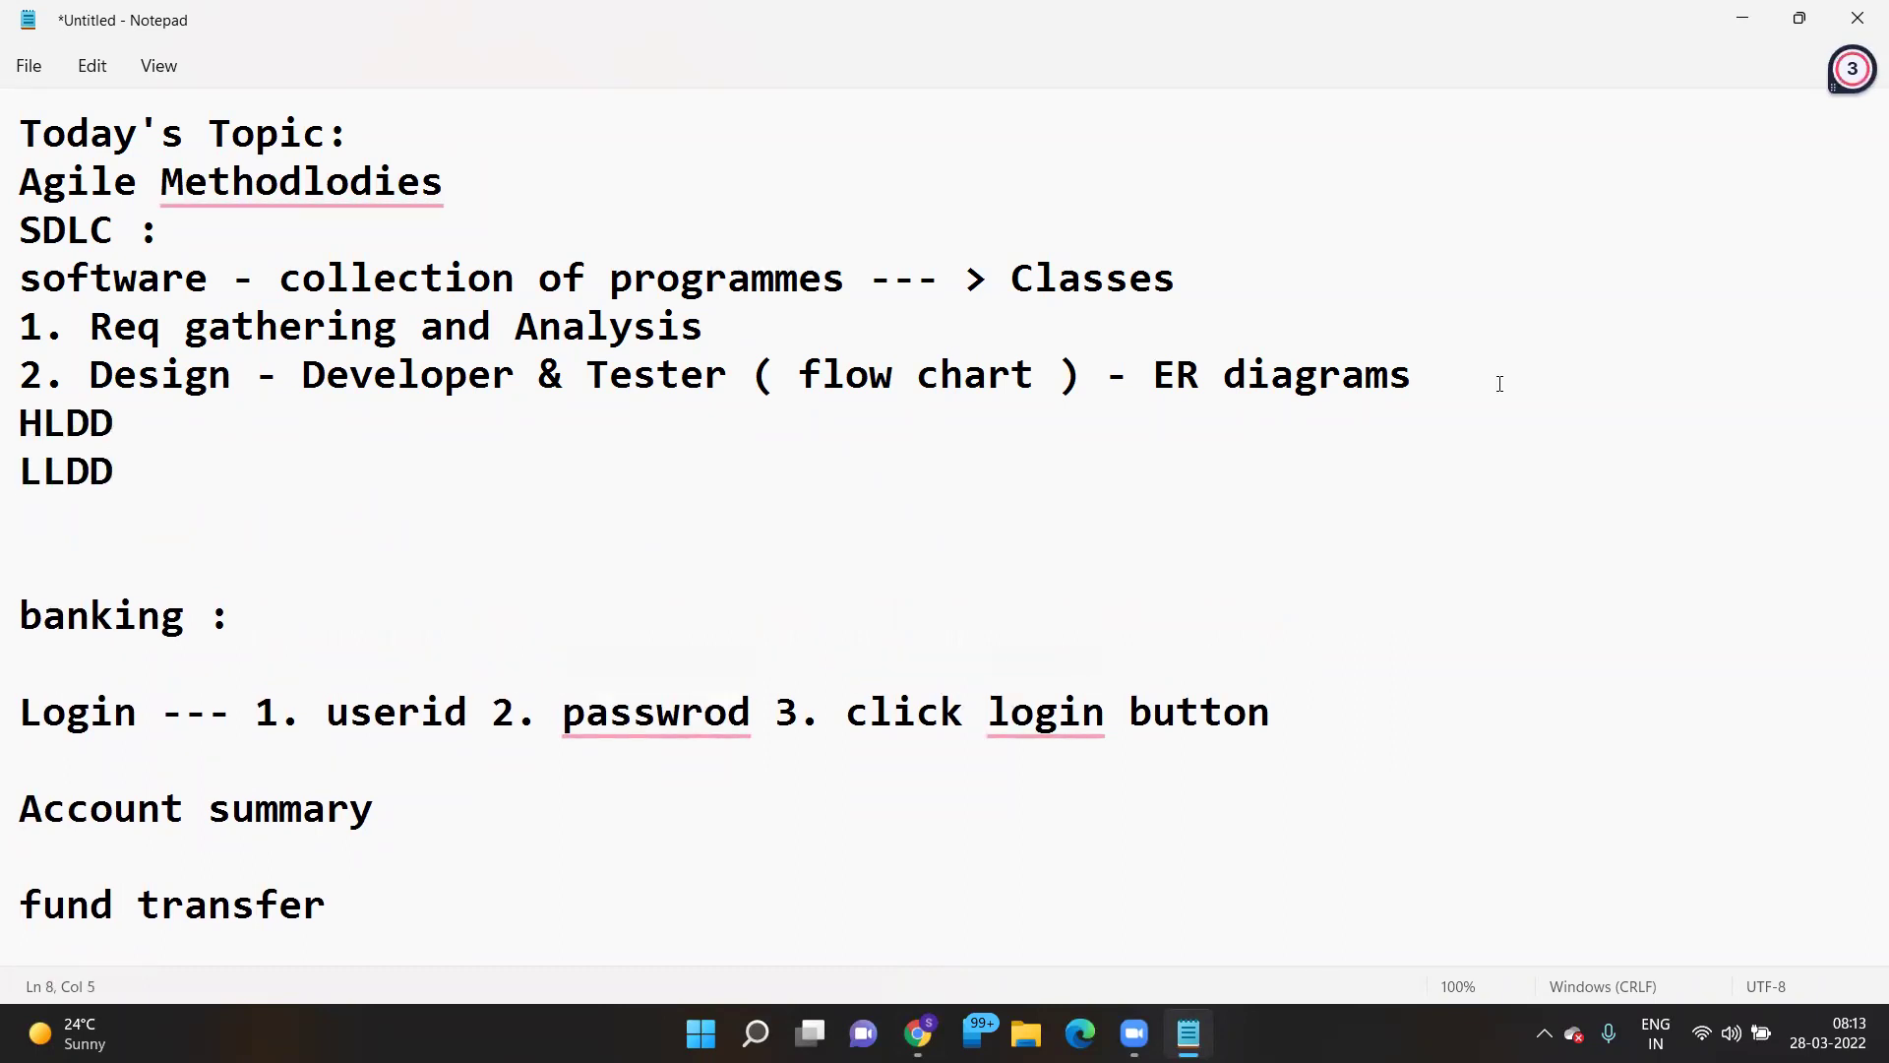
pyautogui.write(' - High Level D')
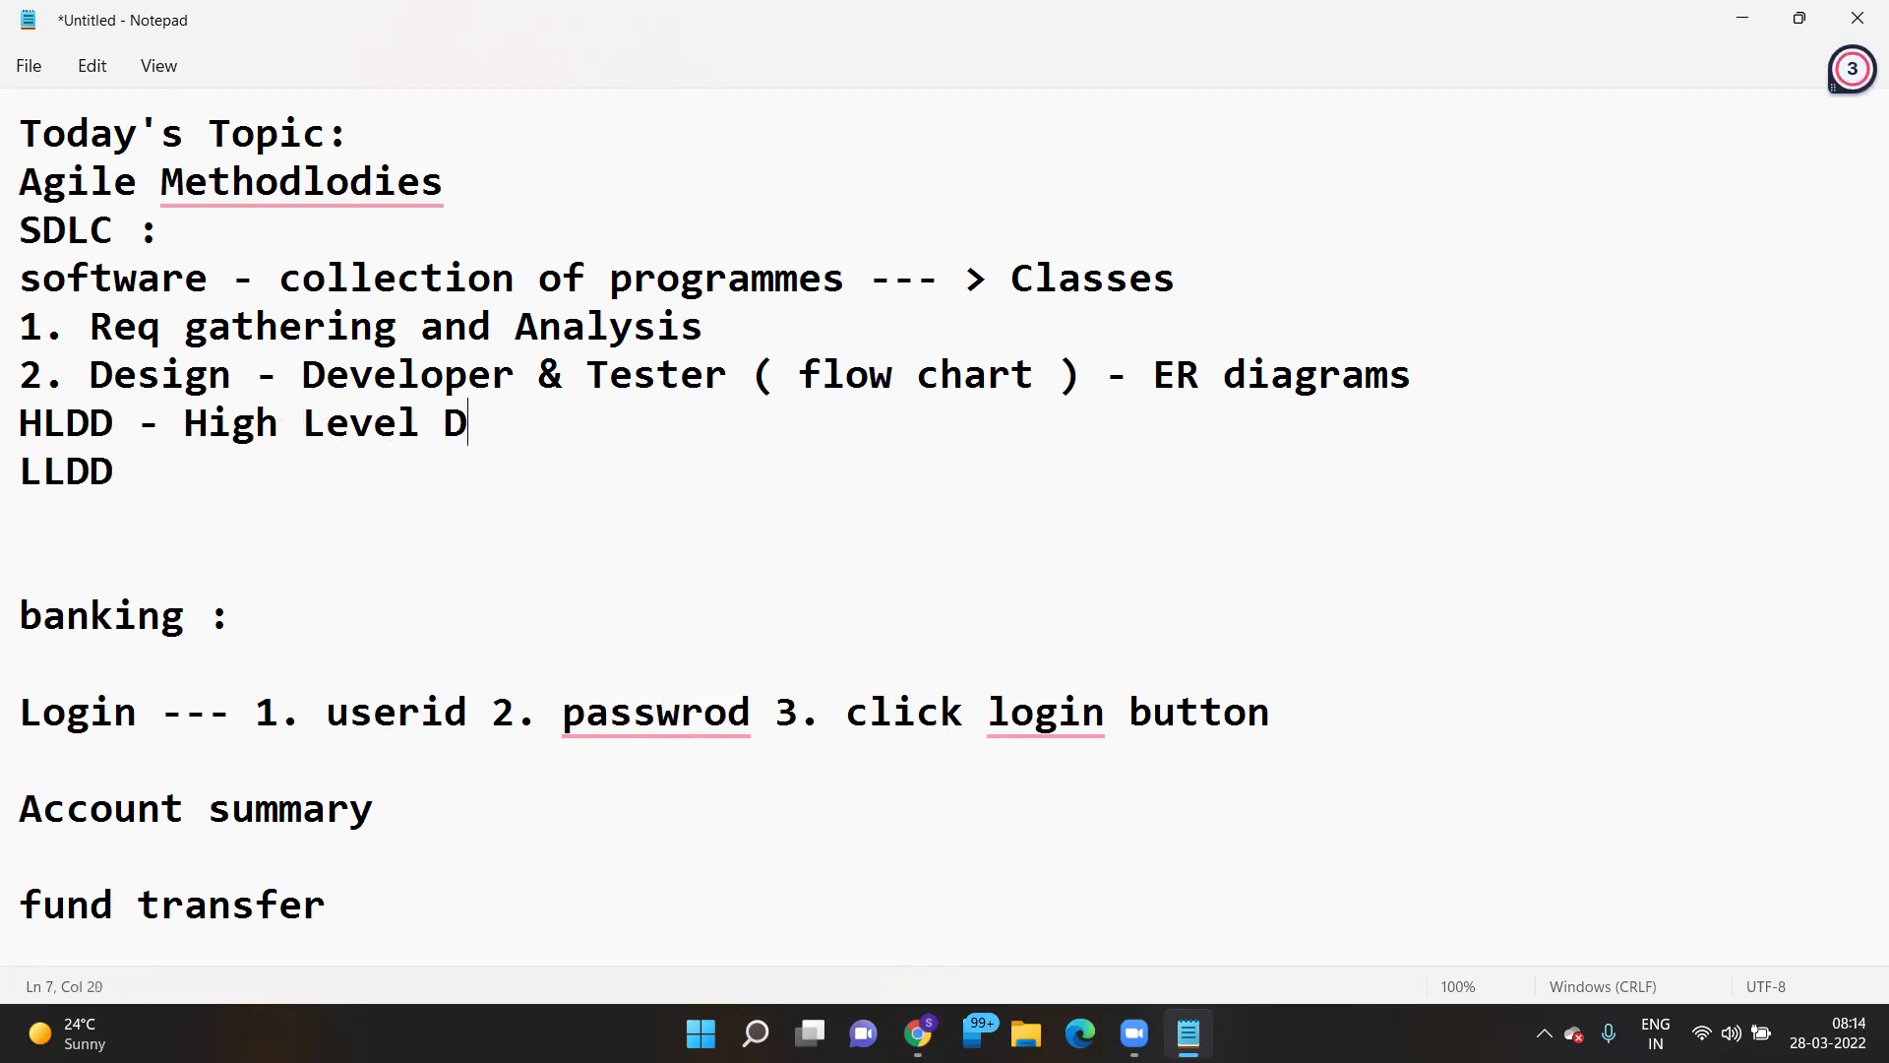
pyautogui.write('esign Document')
pyautogui.press('Down')
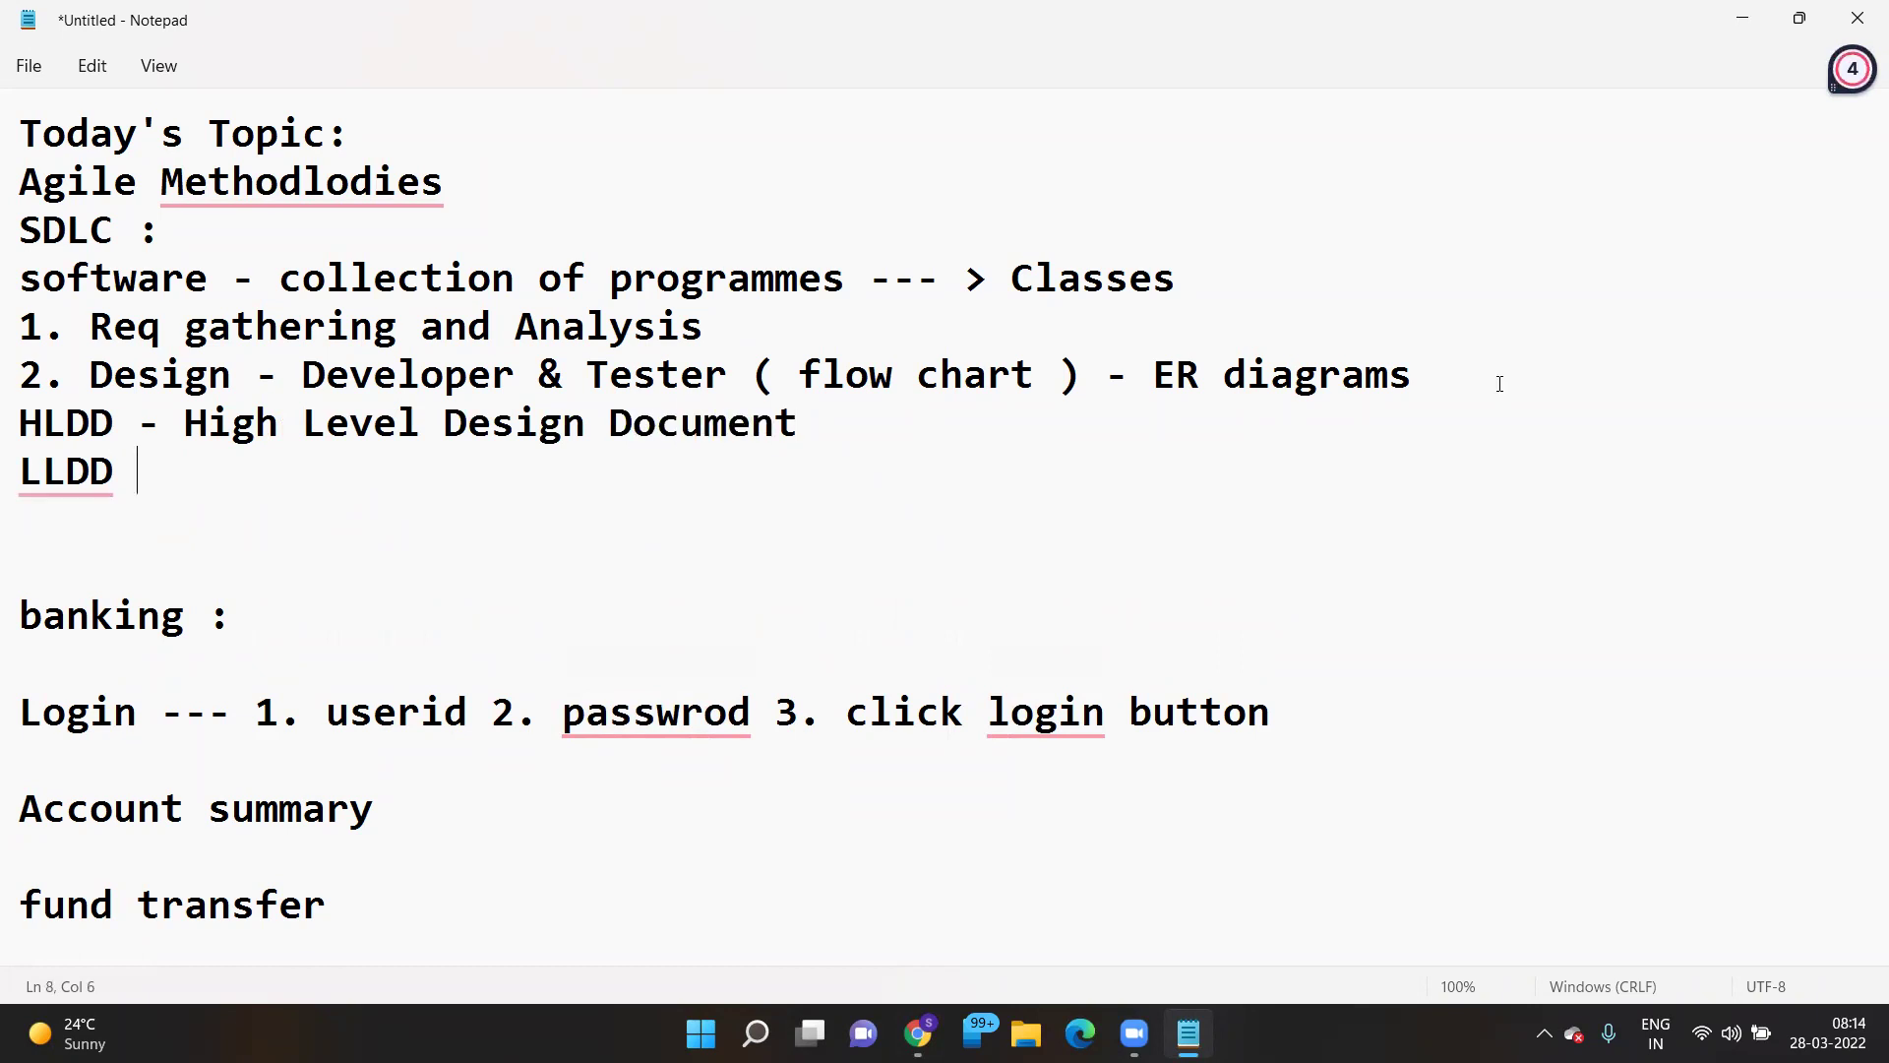
pyautogui.write('- Low ')
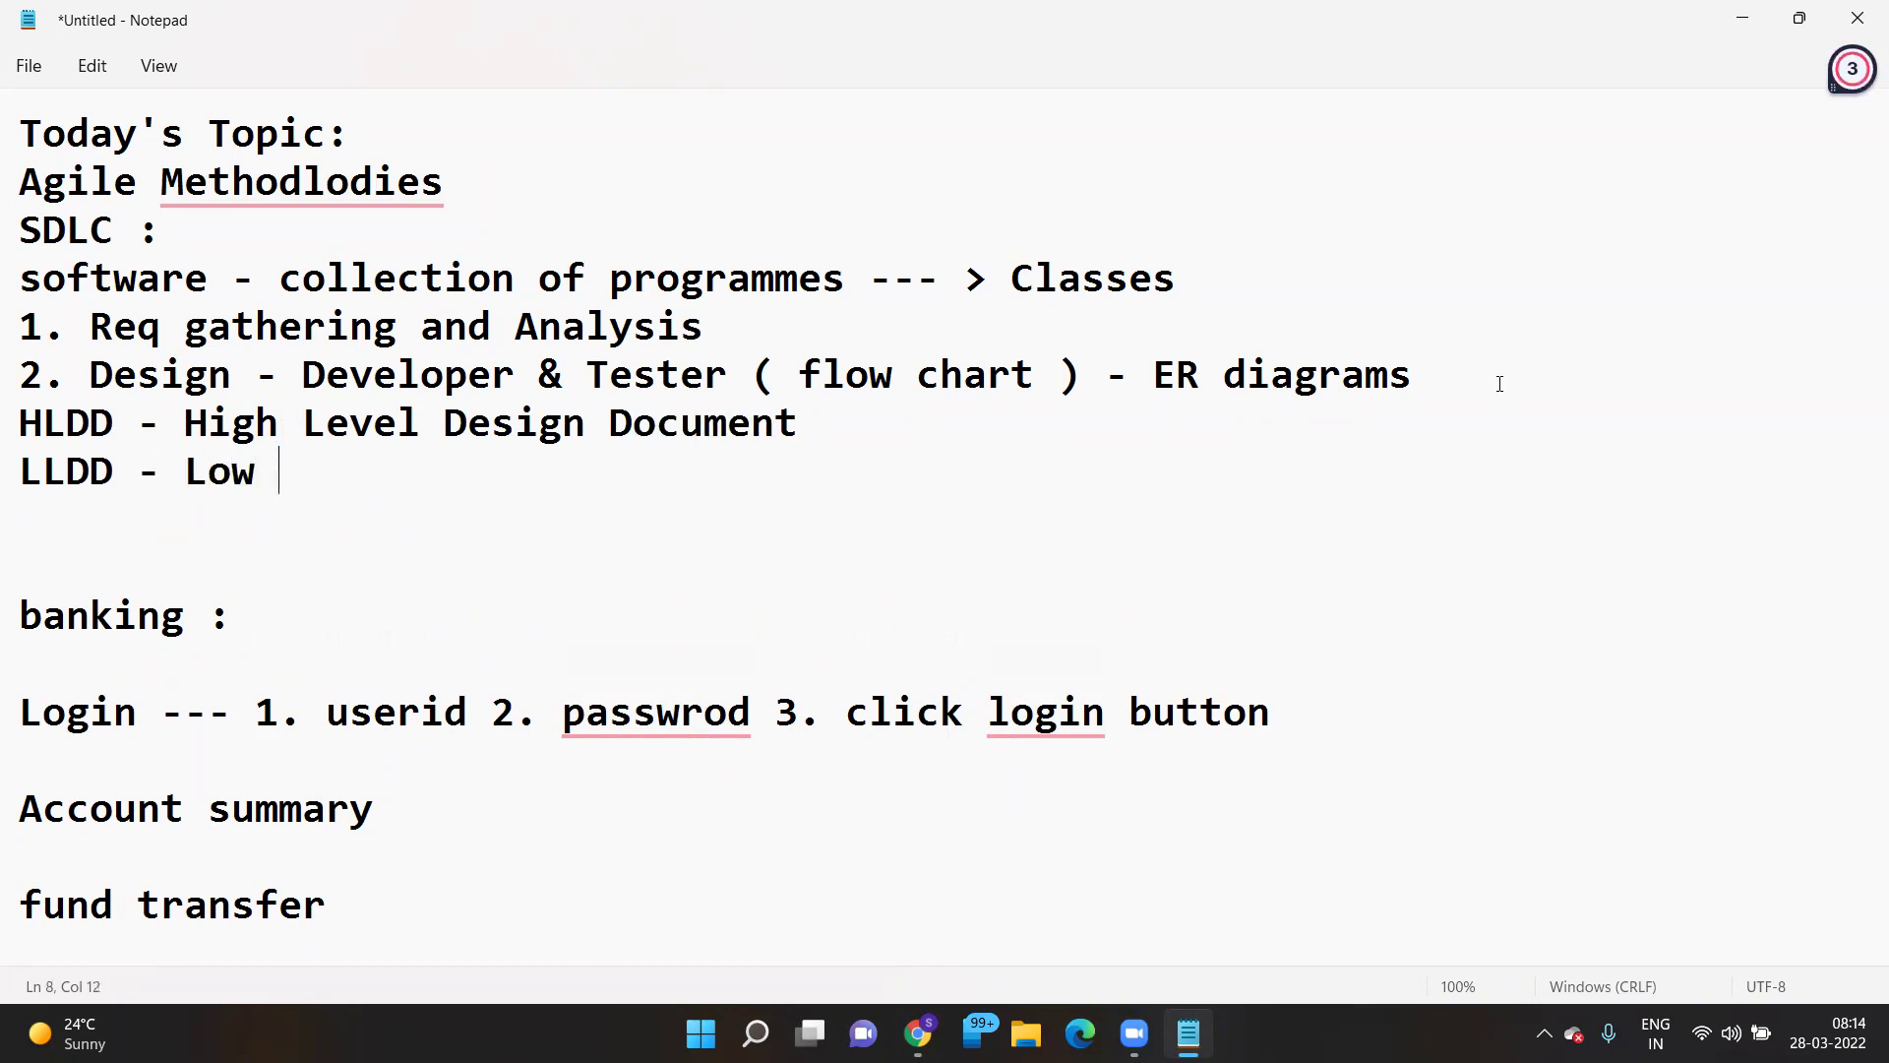
pyautogui.write('Level Desig')
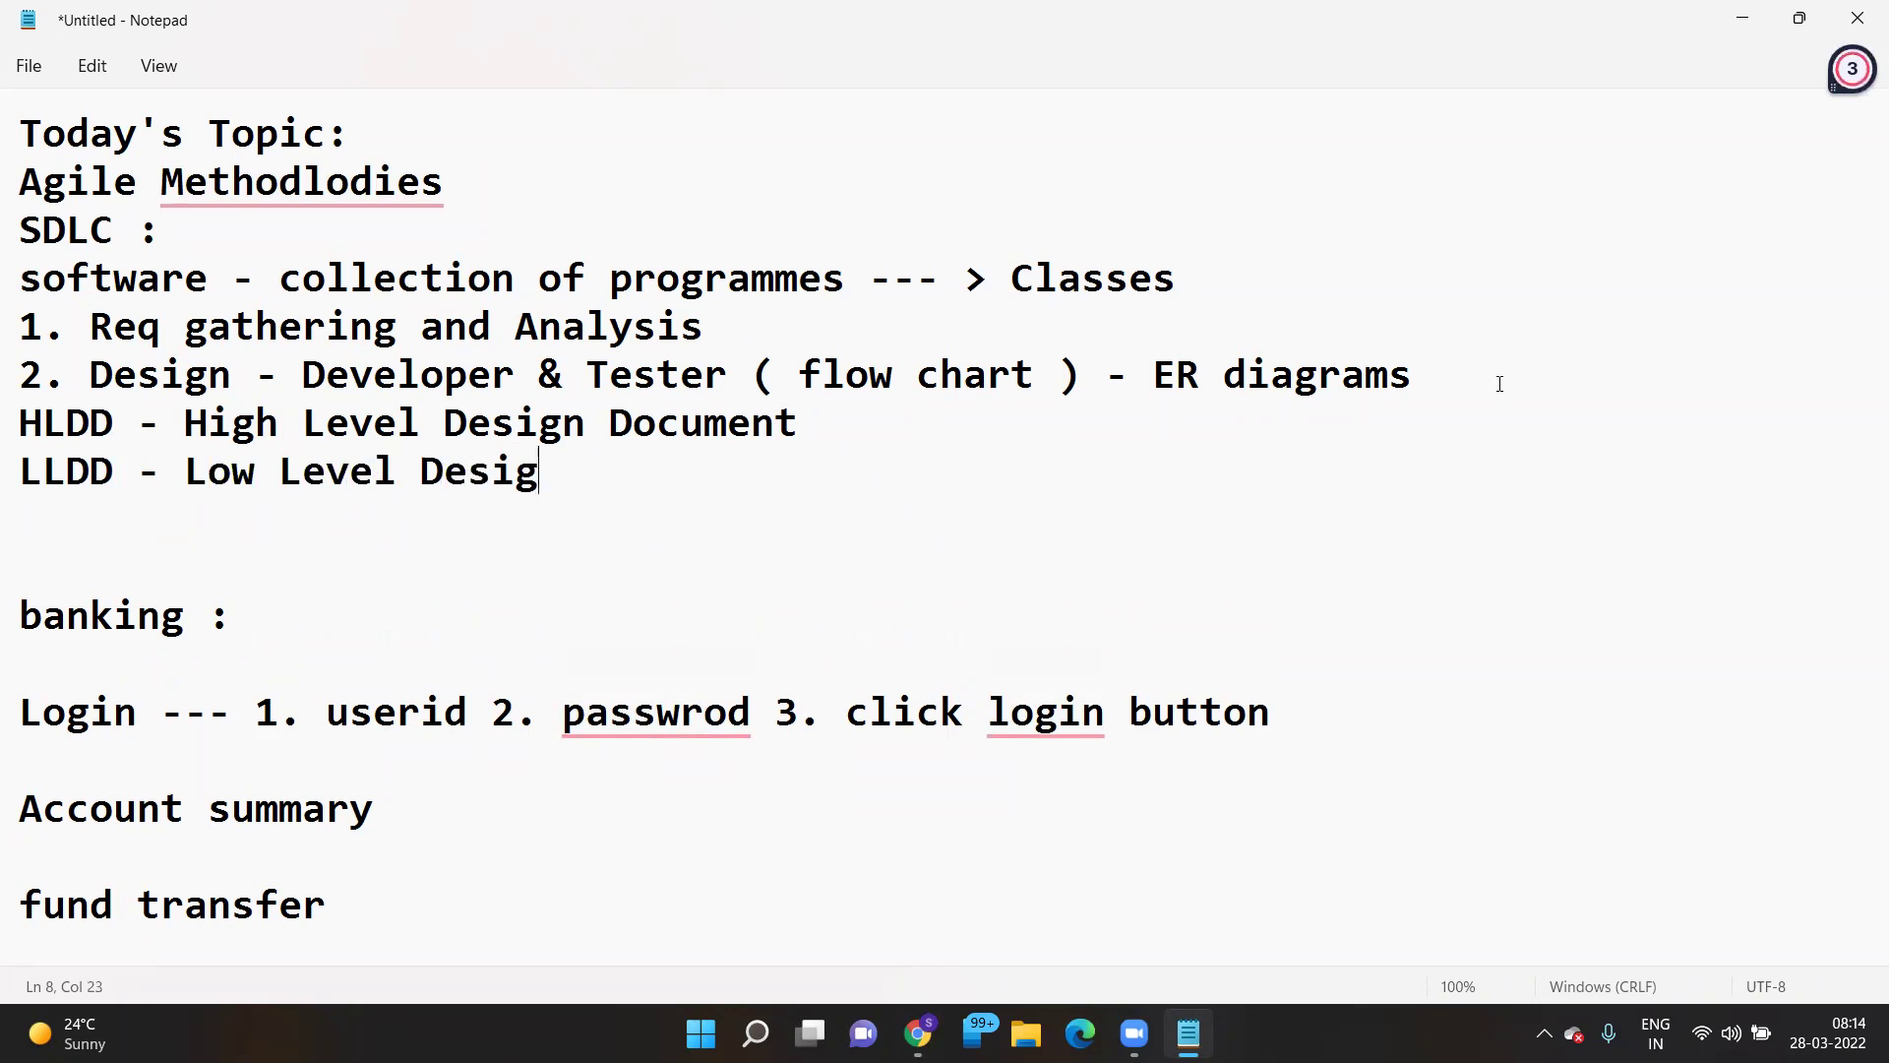
pyautogui.write('n Document.')
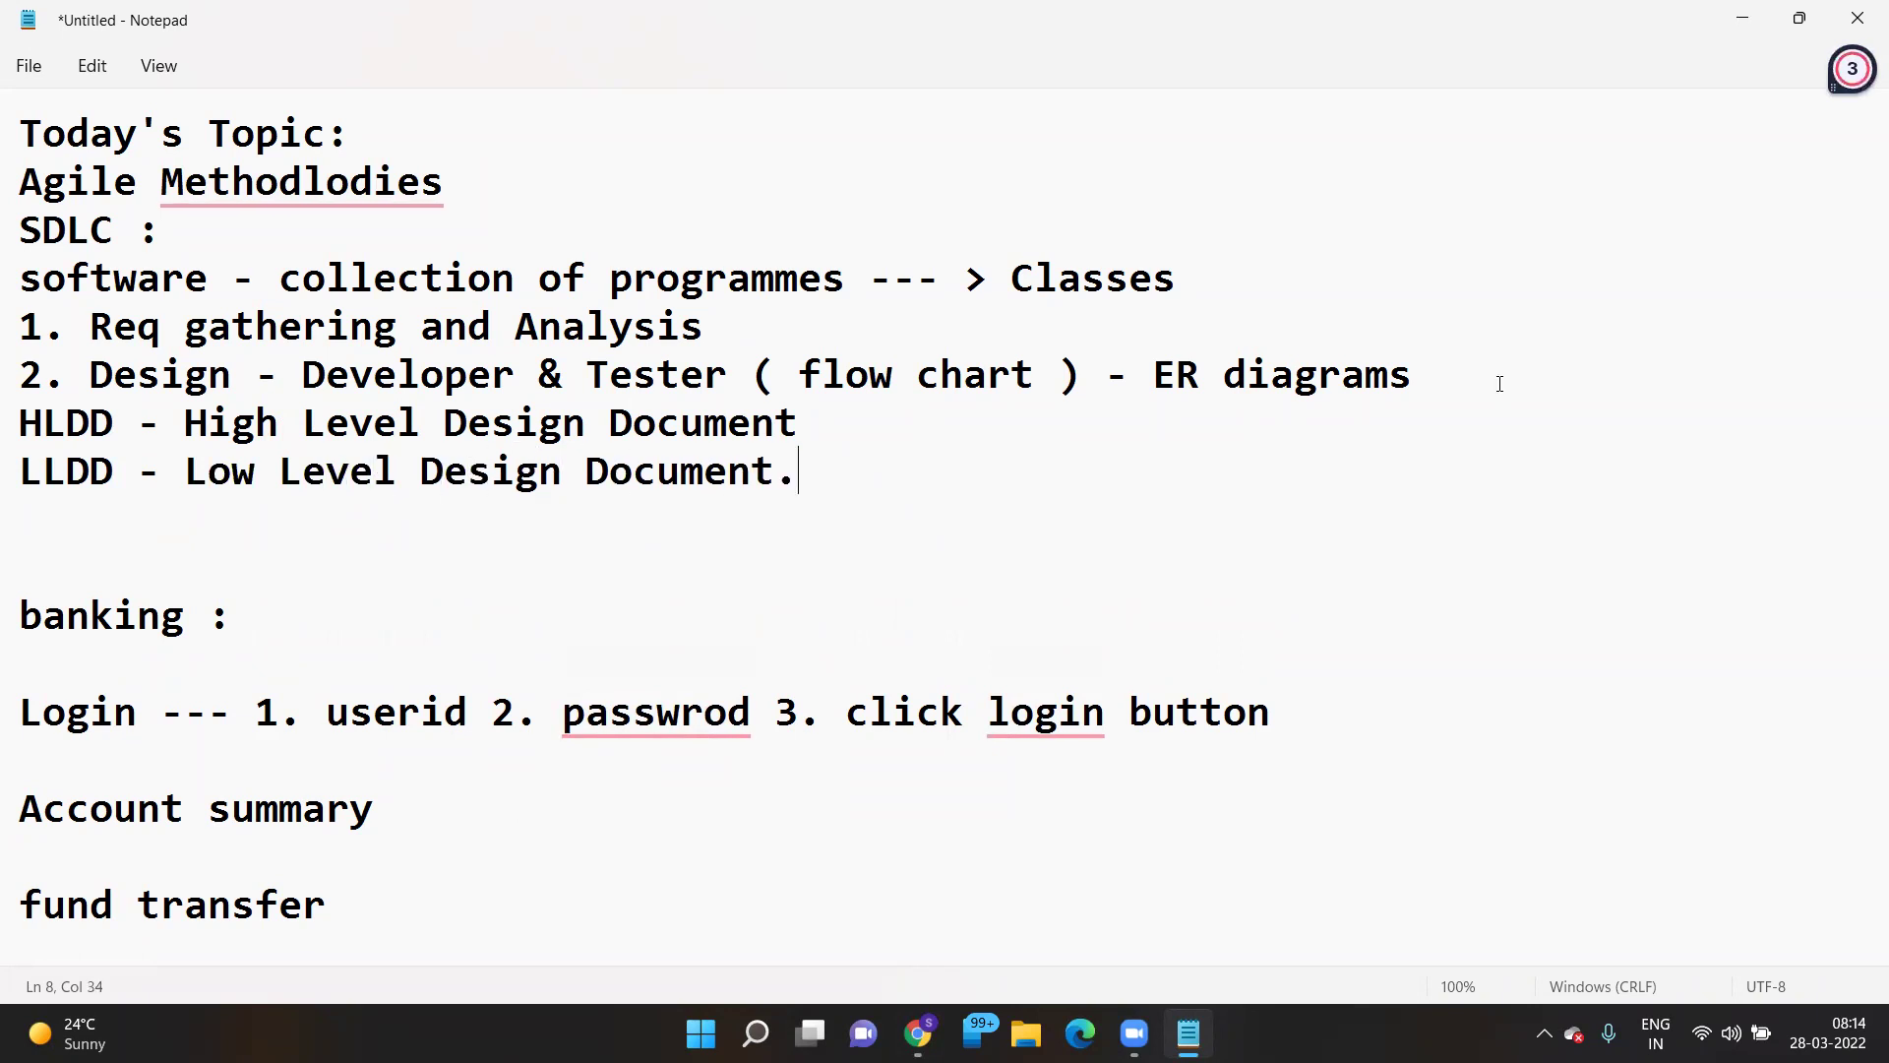
pyautogui.press('BackSpace')
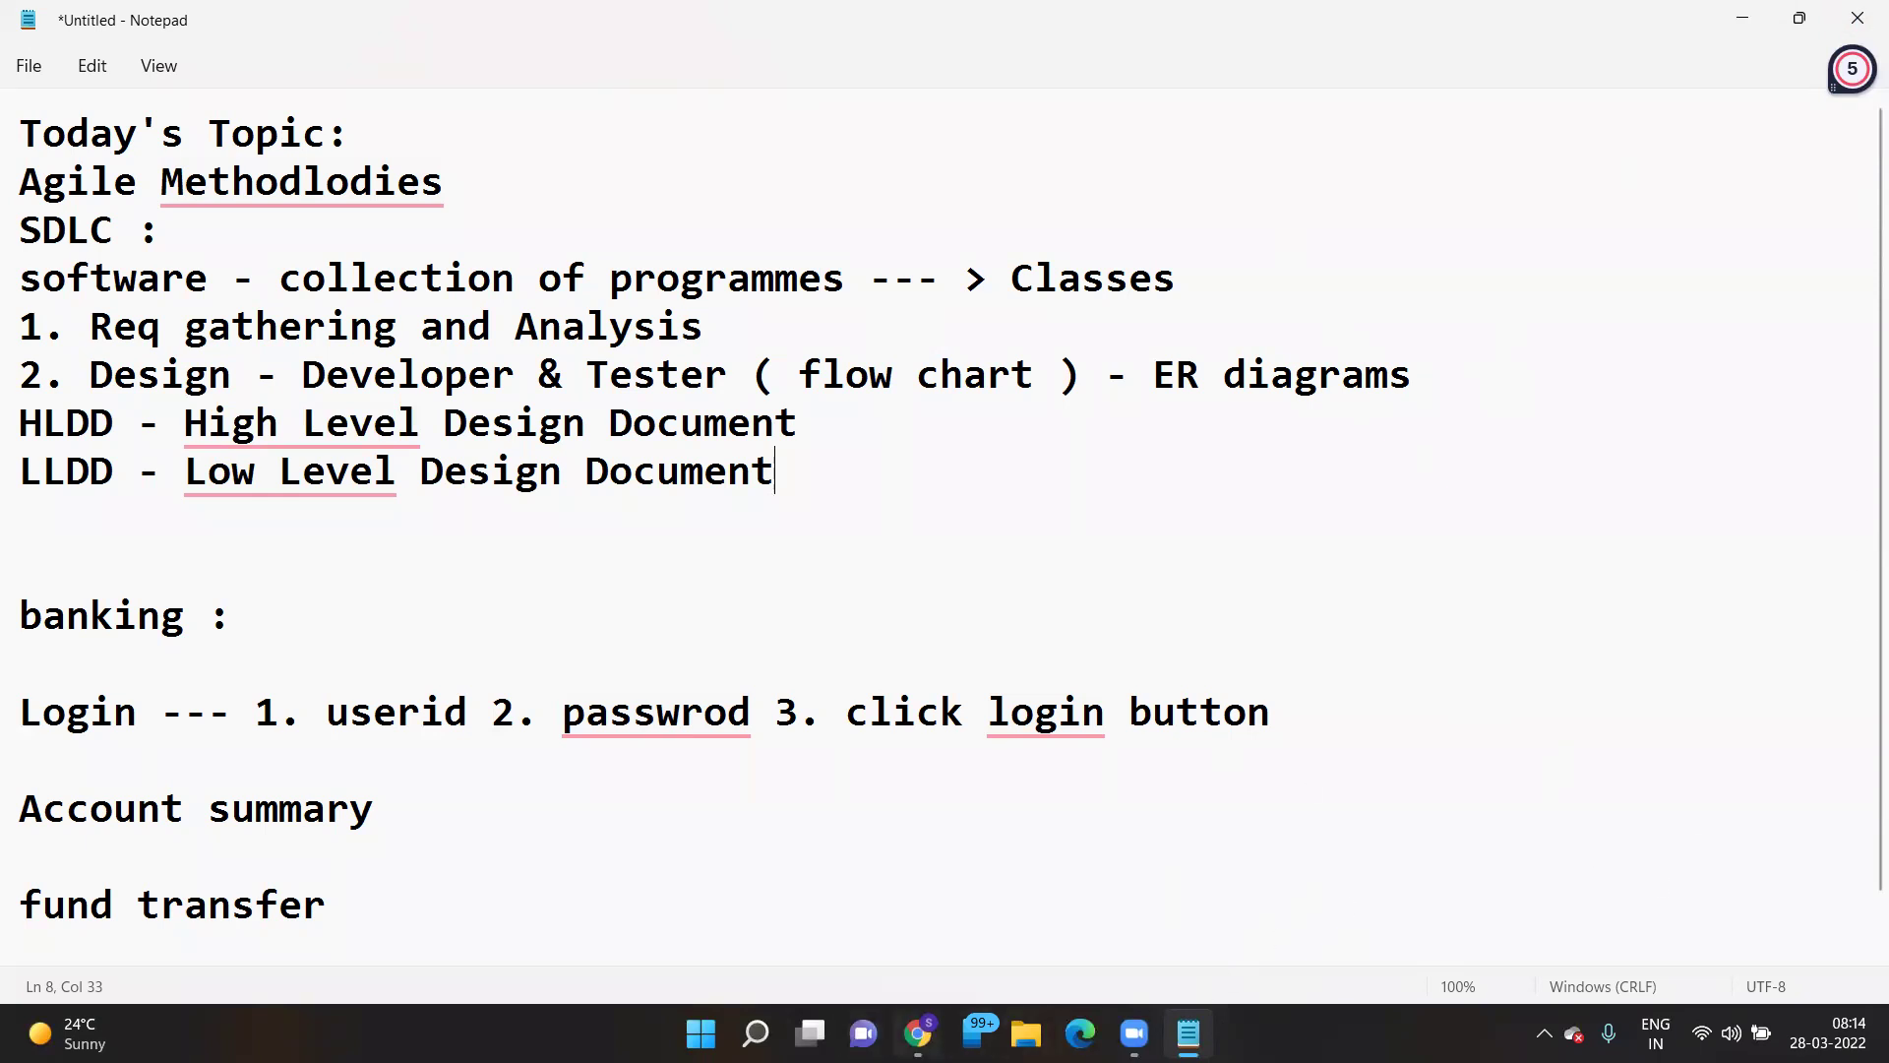
# - In a new browser tab, open Google and search for 'HLDD images'
pyautogui.click(918, 1033)
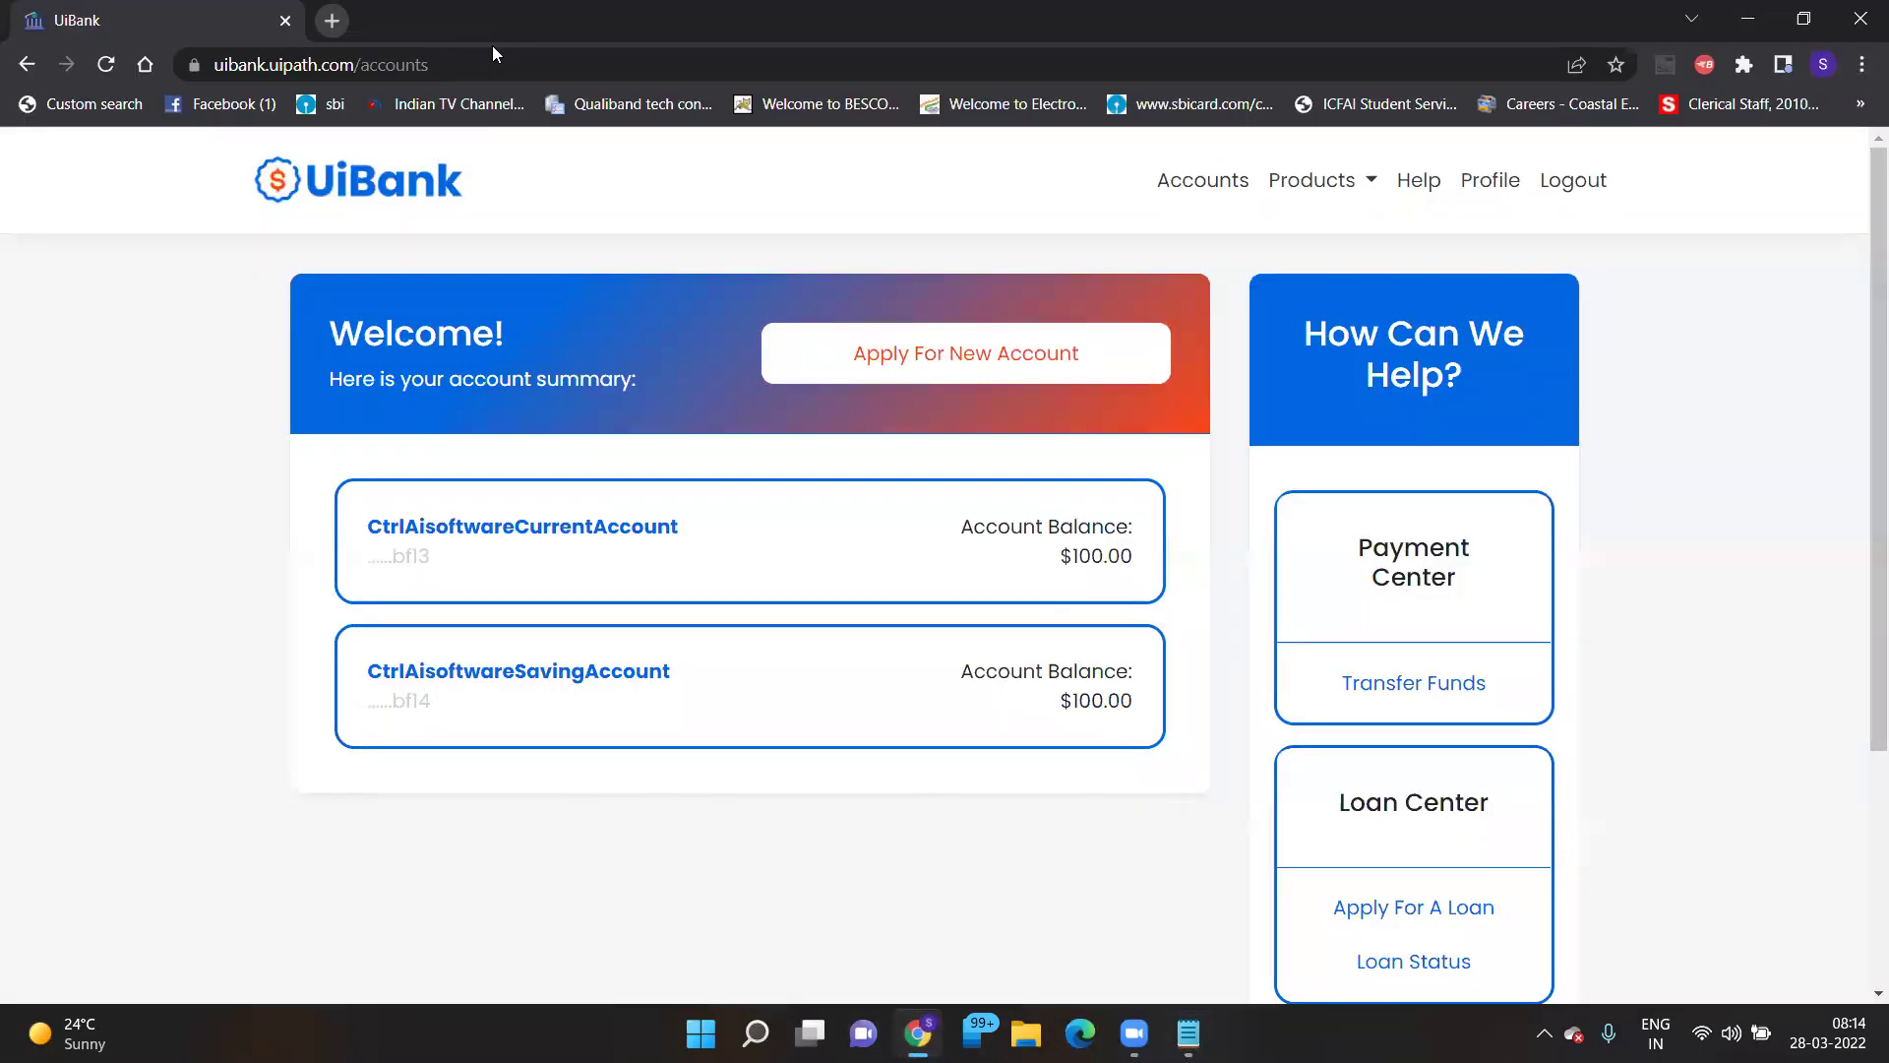
pyautogui.hotkey('ctrl', 't')
pyautogui.write('H')
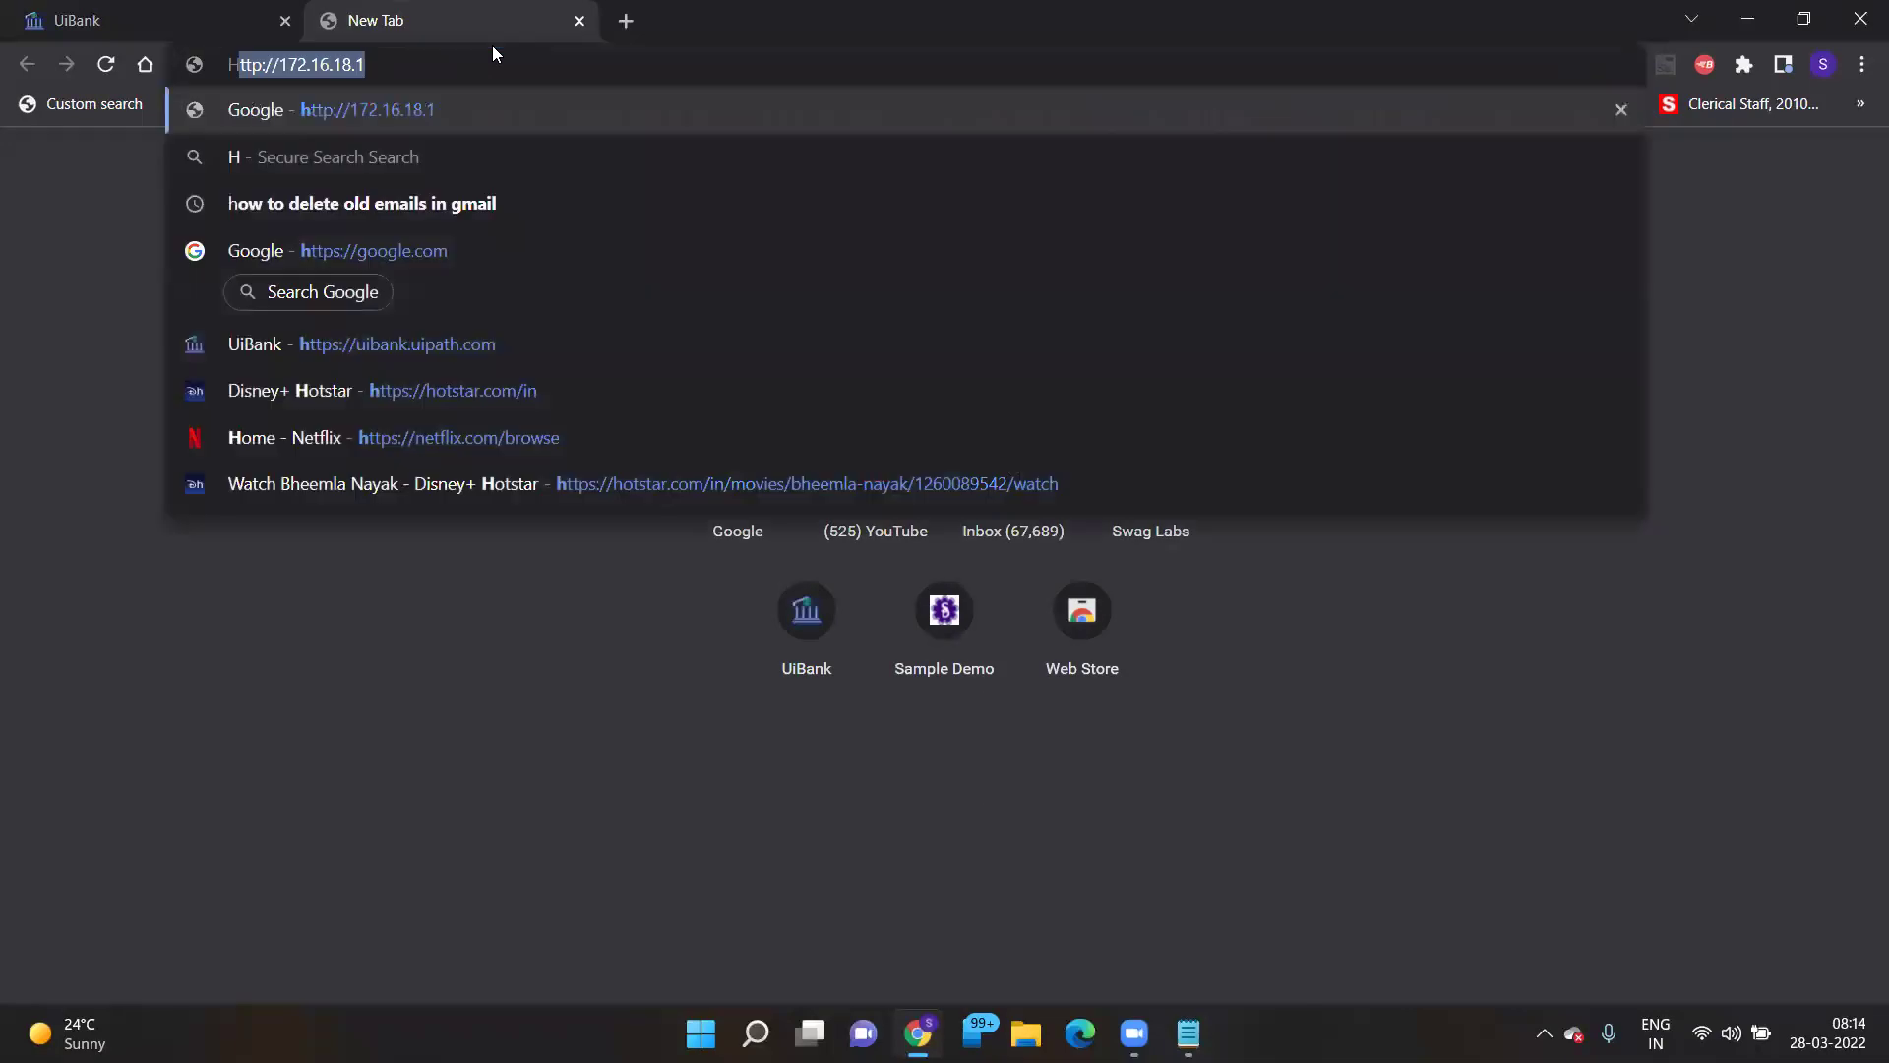
pyautogui.write('LDD')
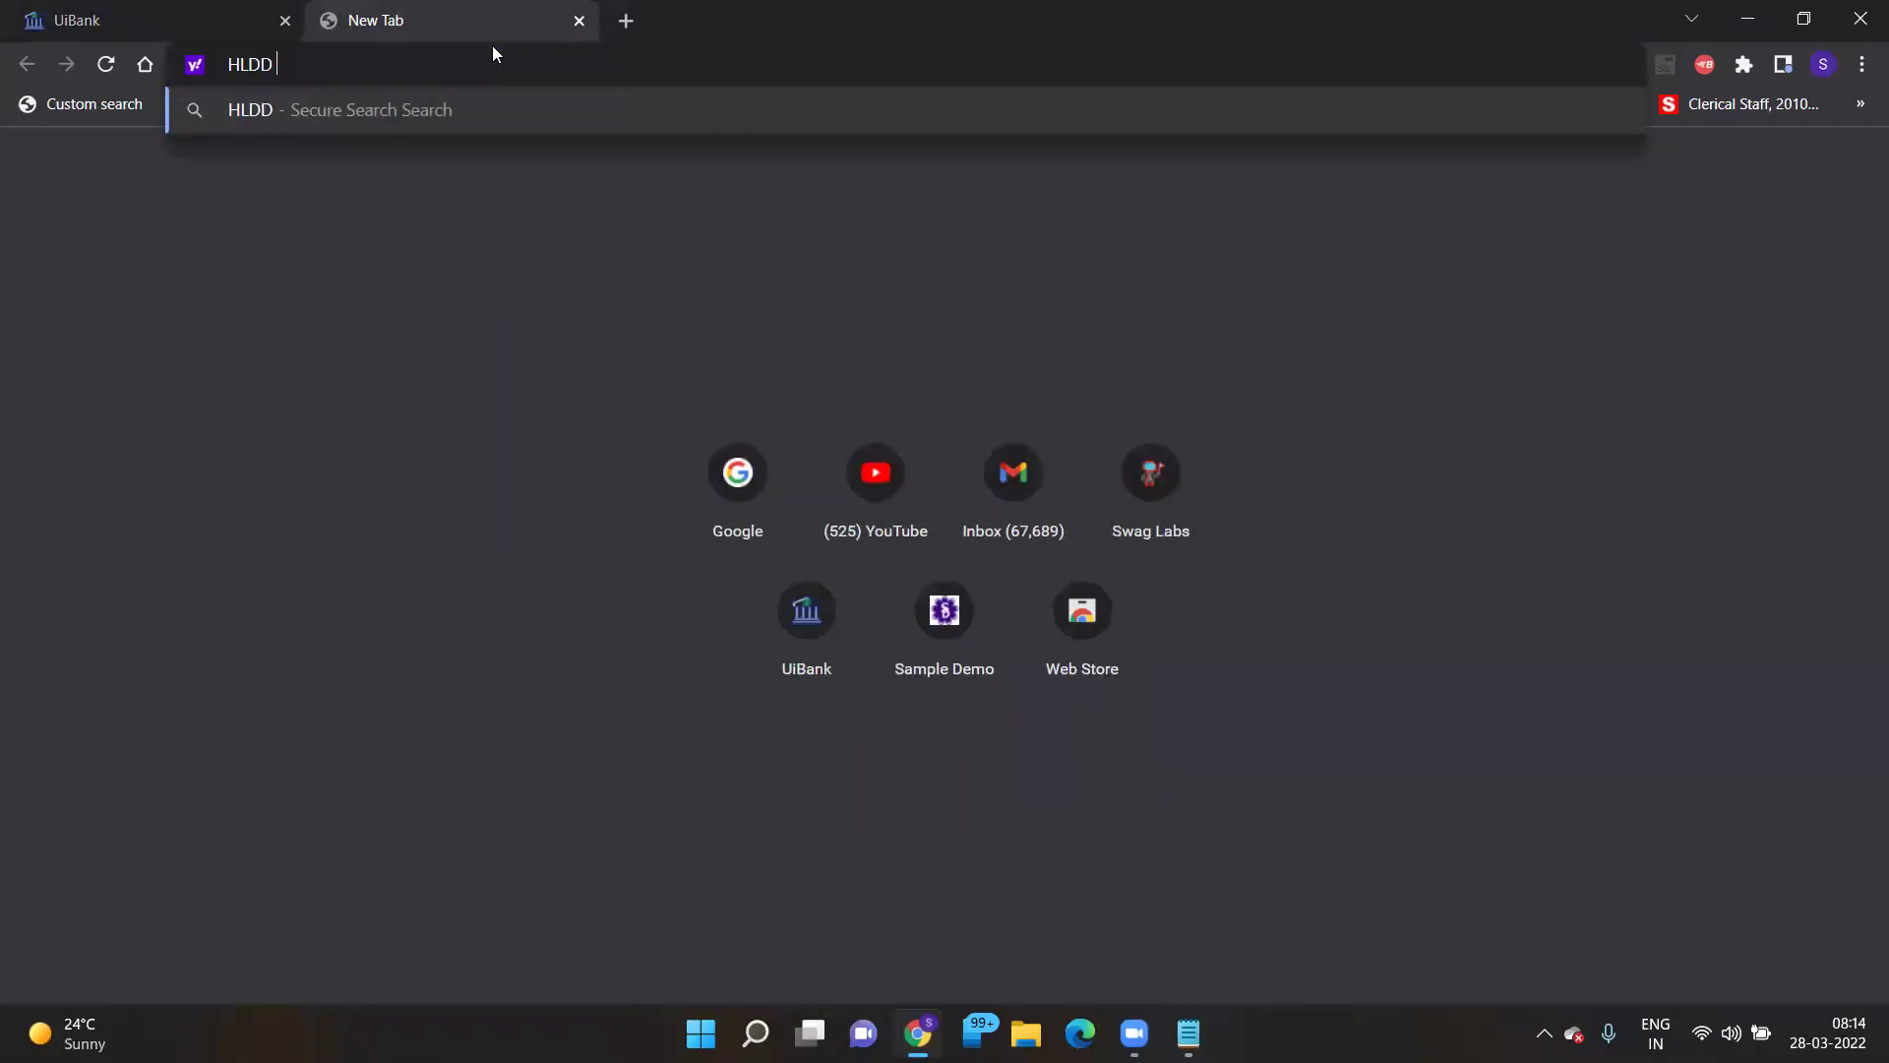
pyautogui.write(' images')
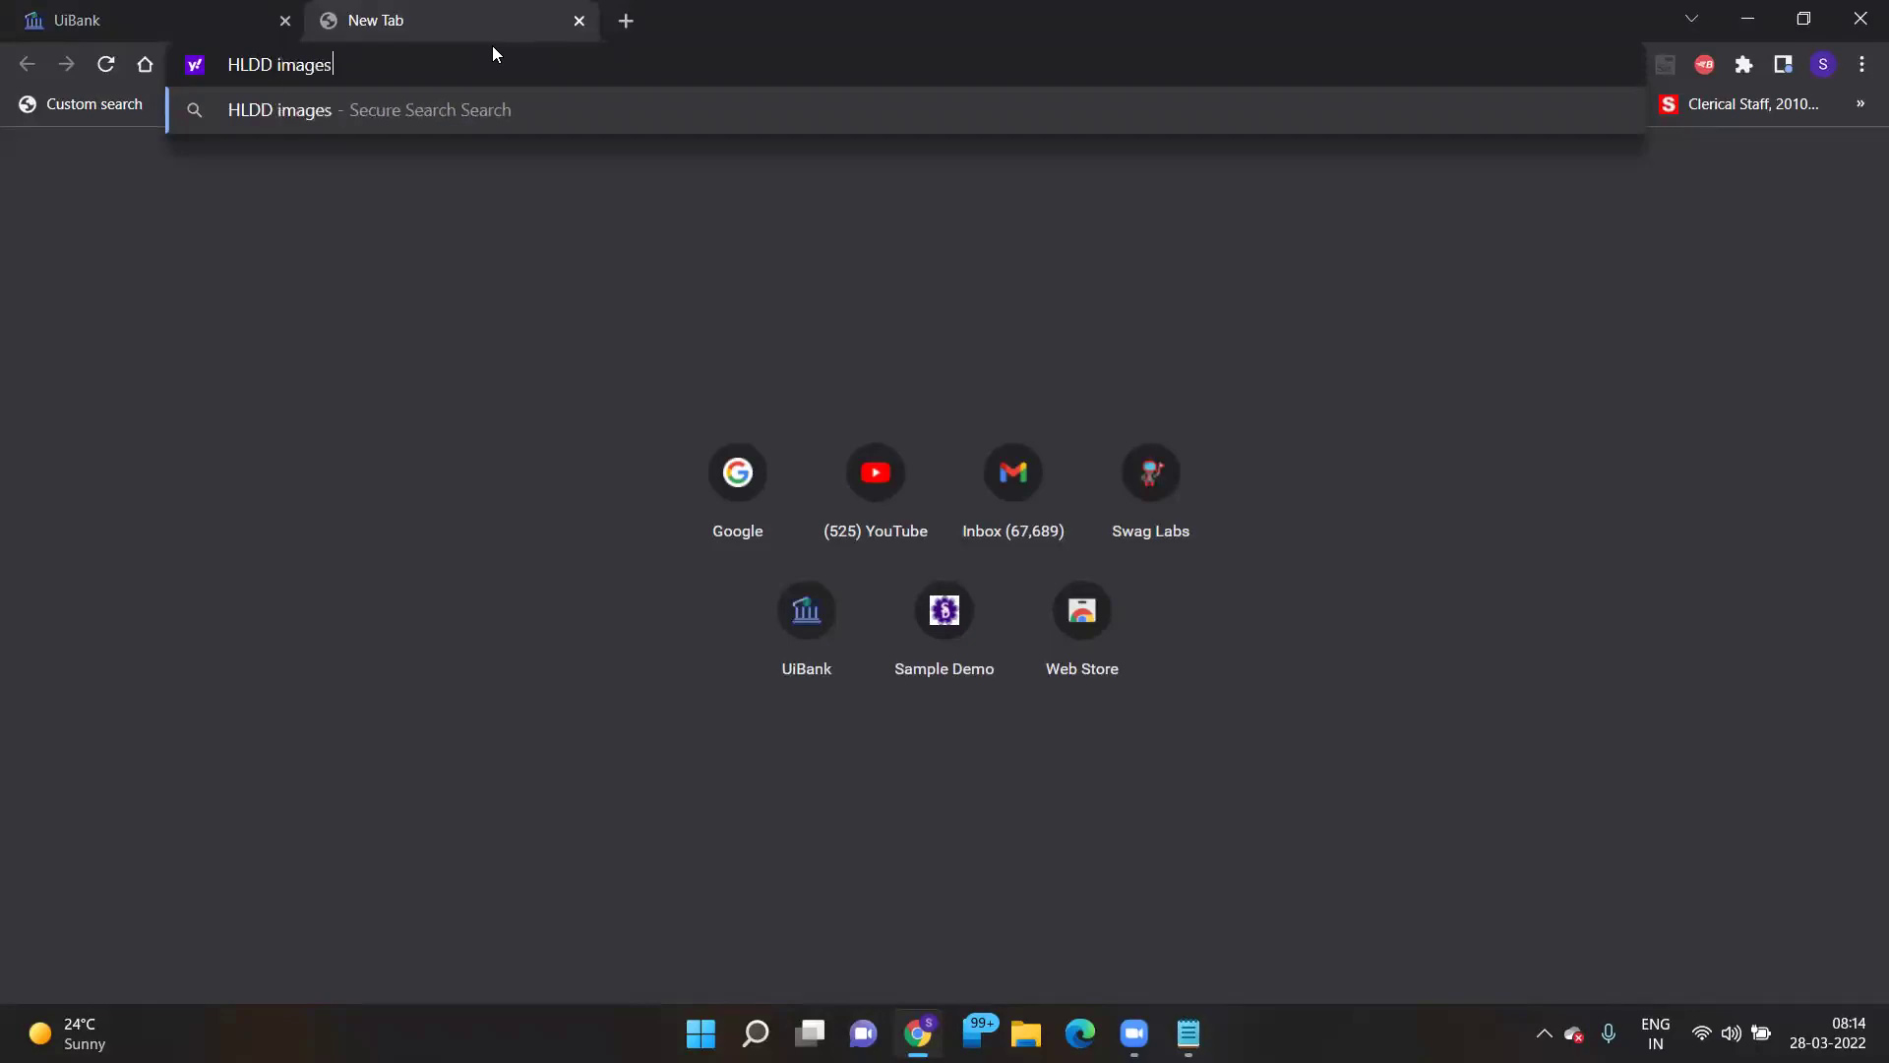
pyautogui.hotkey('ctrl', 'a')
pyautogui.hotkey('ctrl', 'c')
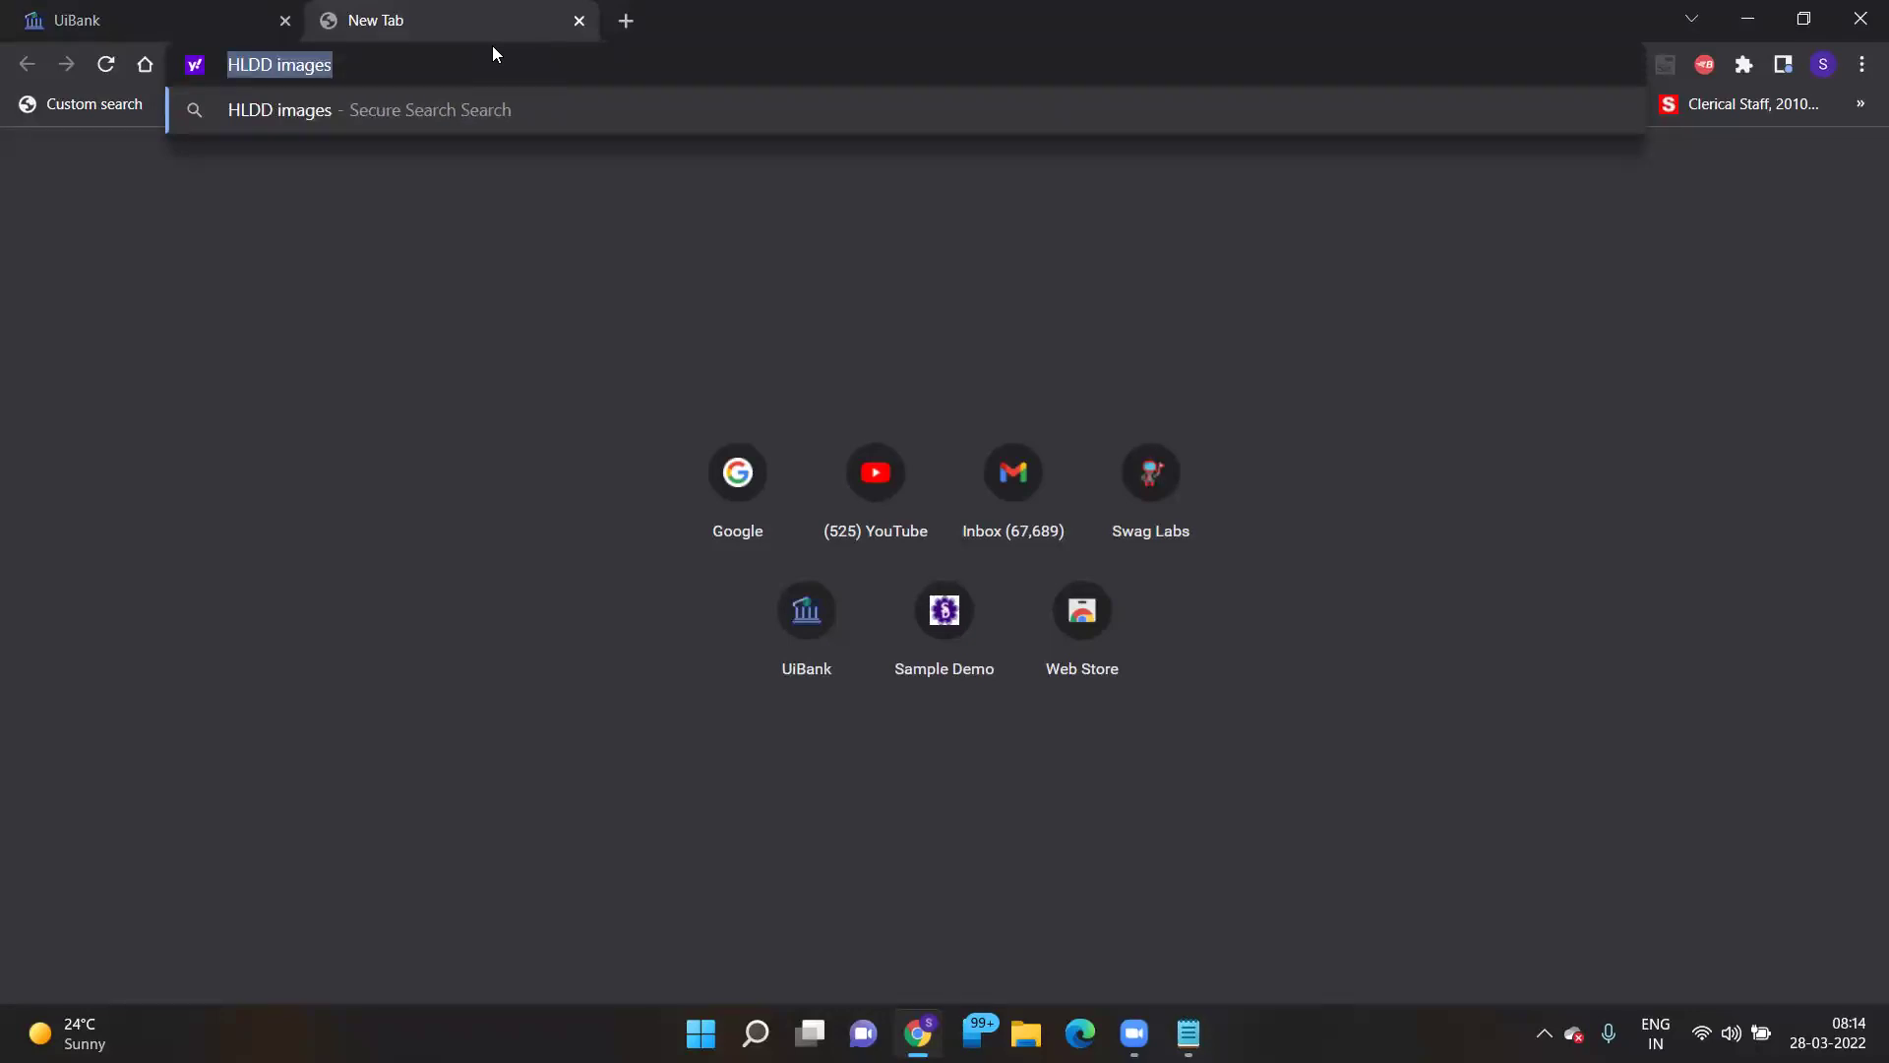
pyautogui.write('goo')
pyautogui.press('Return')
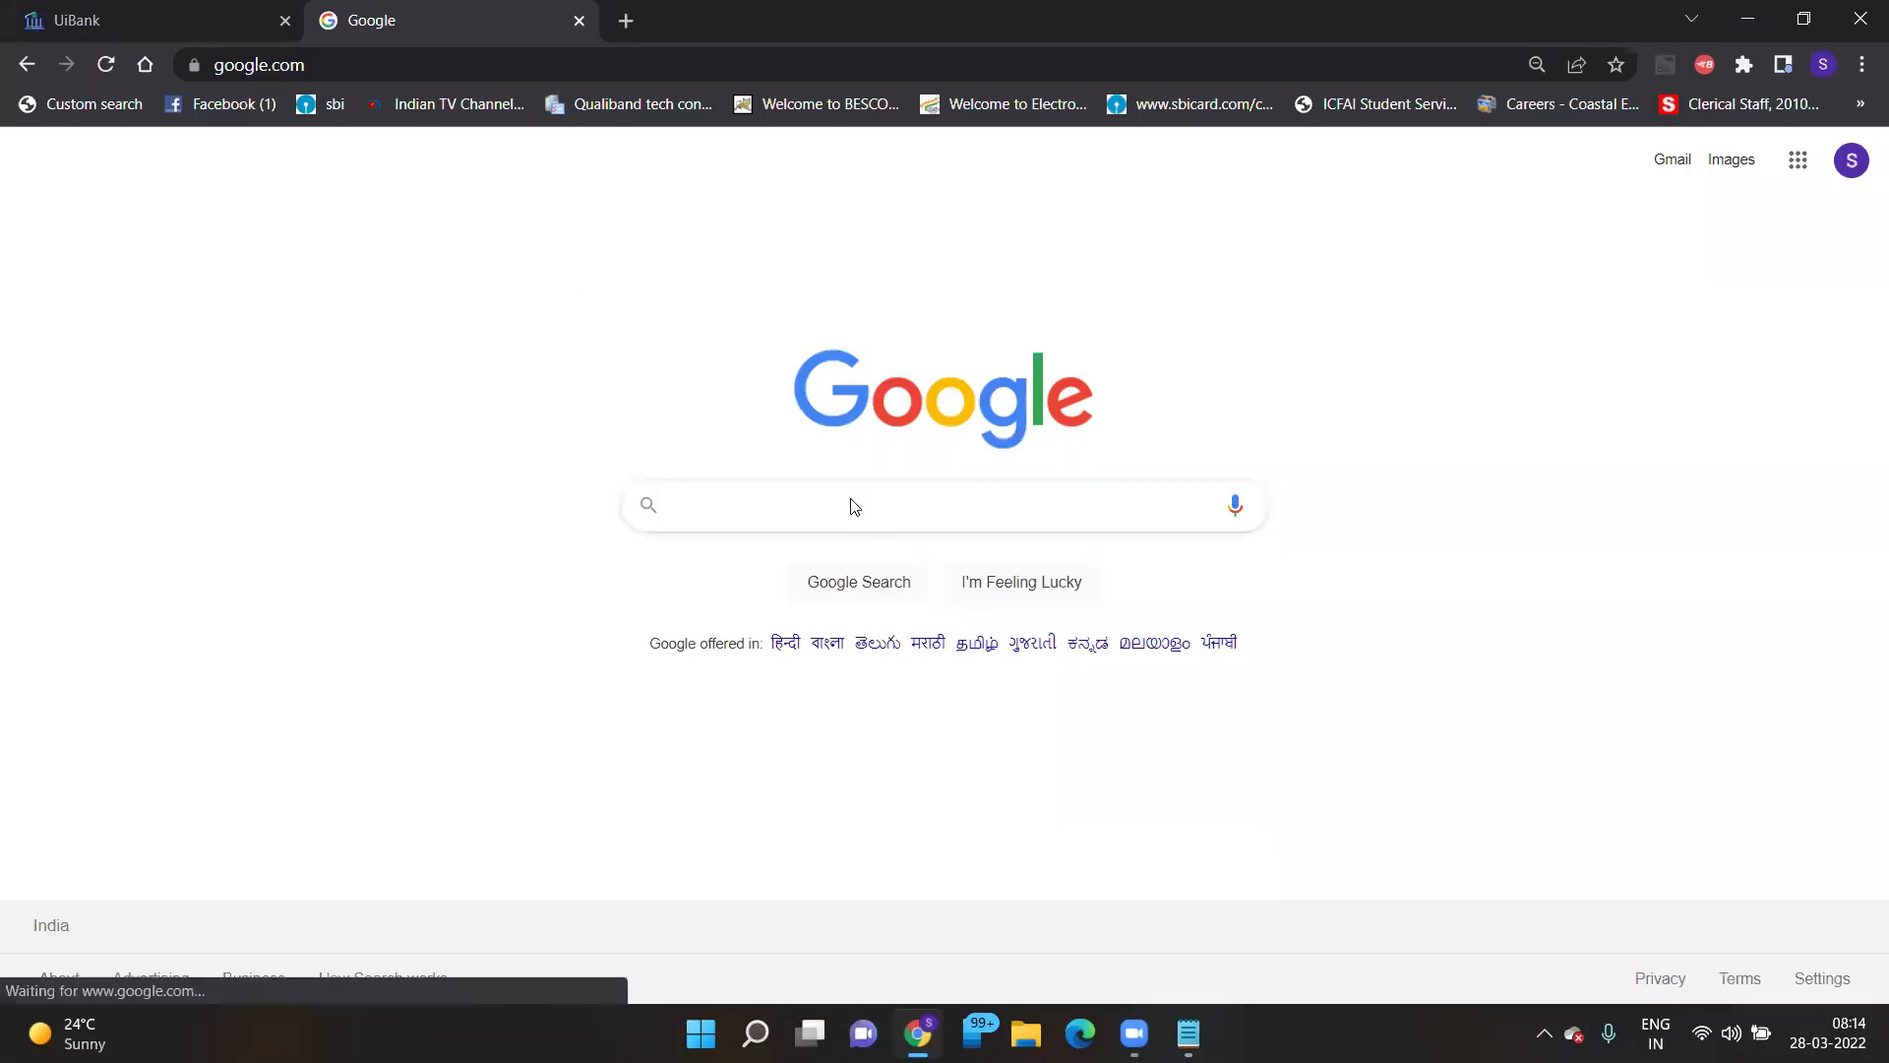
pyautogui.hotkey('ctrl', 'v')
pyautogui.press('Return')
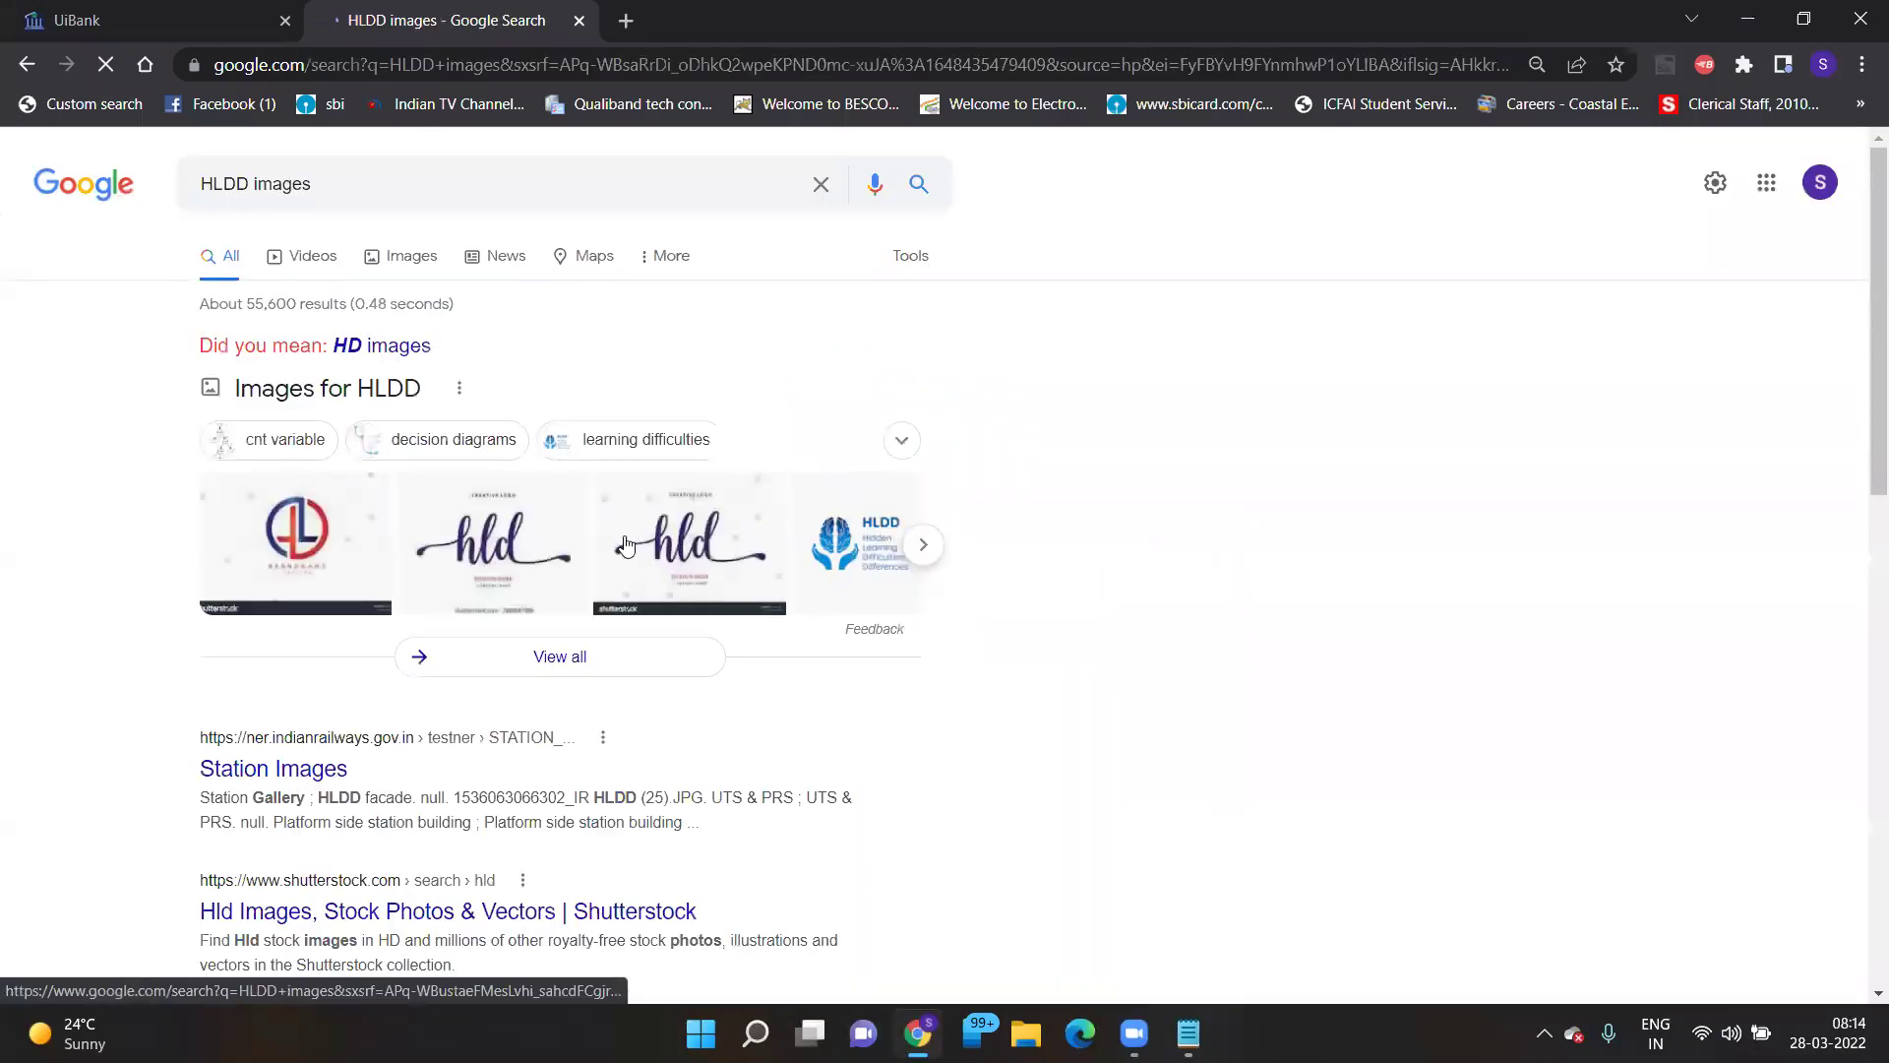
# - Rewrite the query to 'High level design Document images' and search again
pyautogui.click(252, 184)
pyautogui.press('BackSpace')
pyautogui.press('BackSpace')
pyautogui.press('BackSpace')
pyautogui.write('igh levvel')
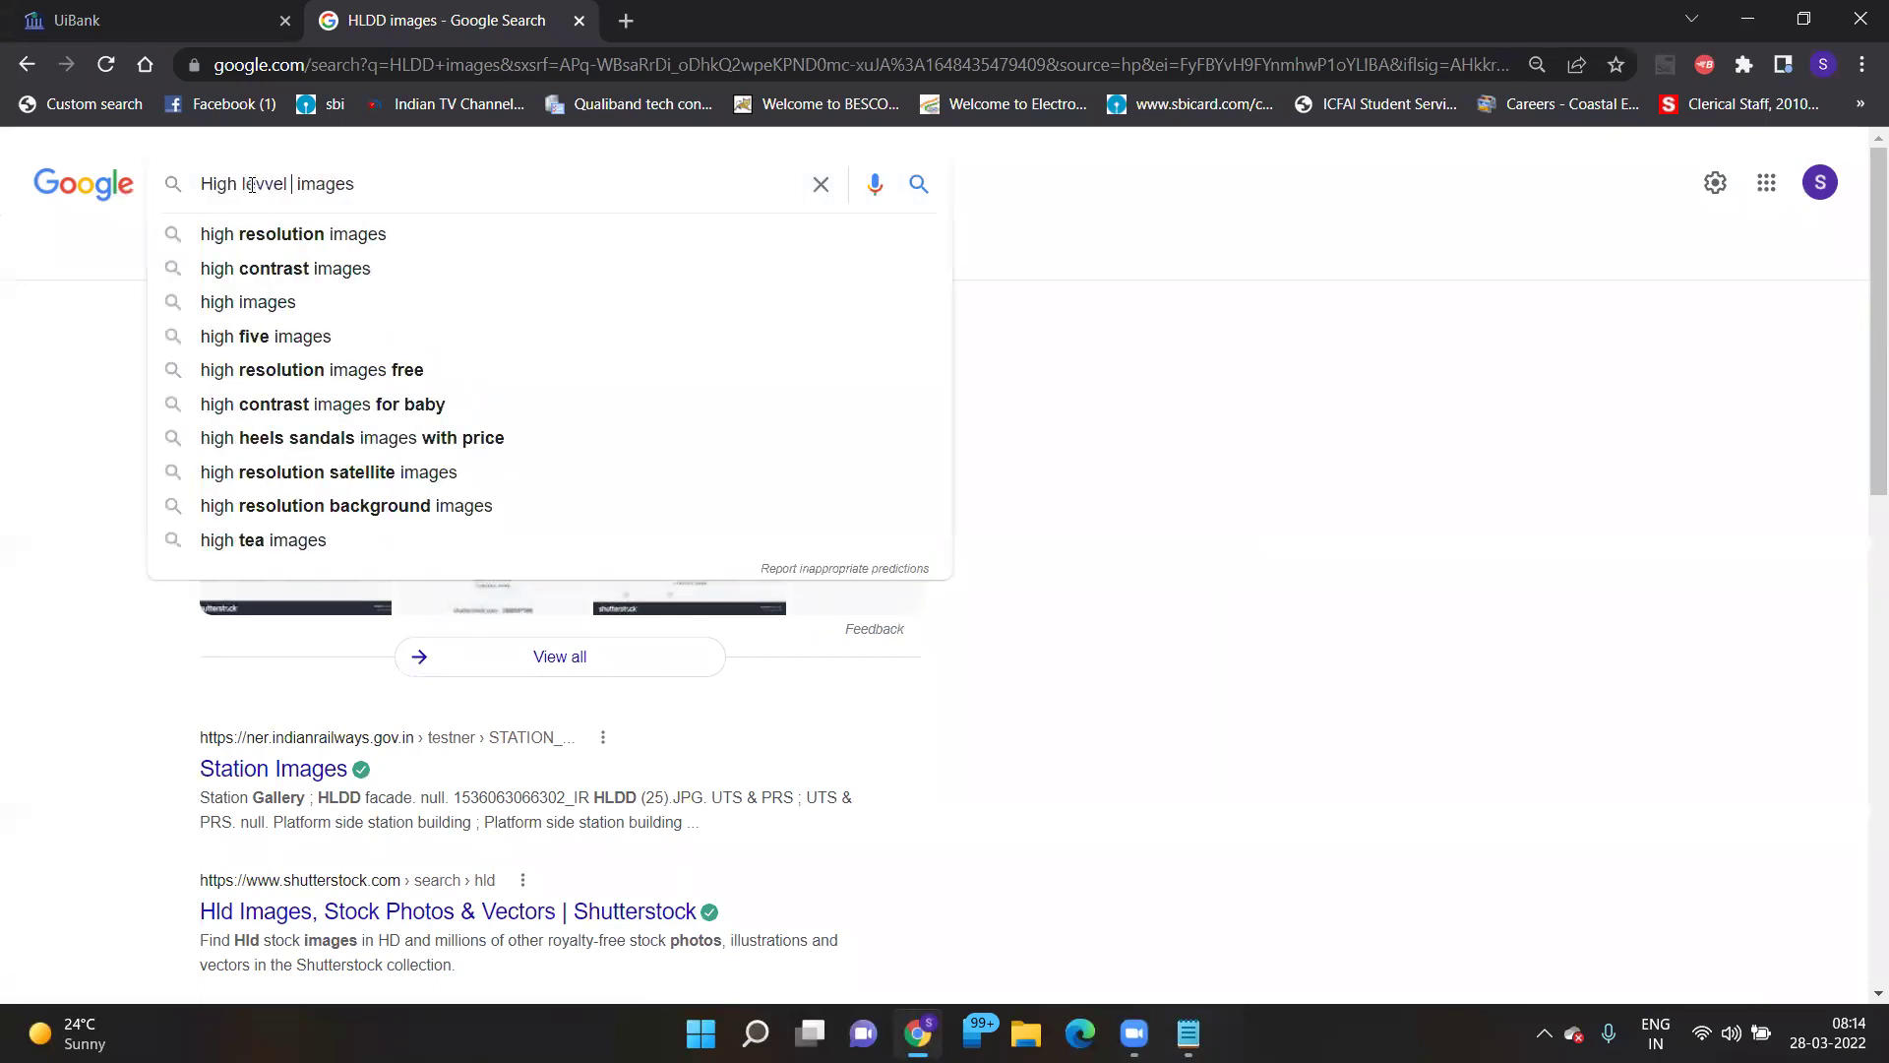
pyautogui.press('BackSpace')
pyautogui.press('BackSpace')
pyautogui.press('BackSpace')
pyautogui.write('el d')
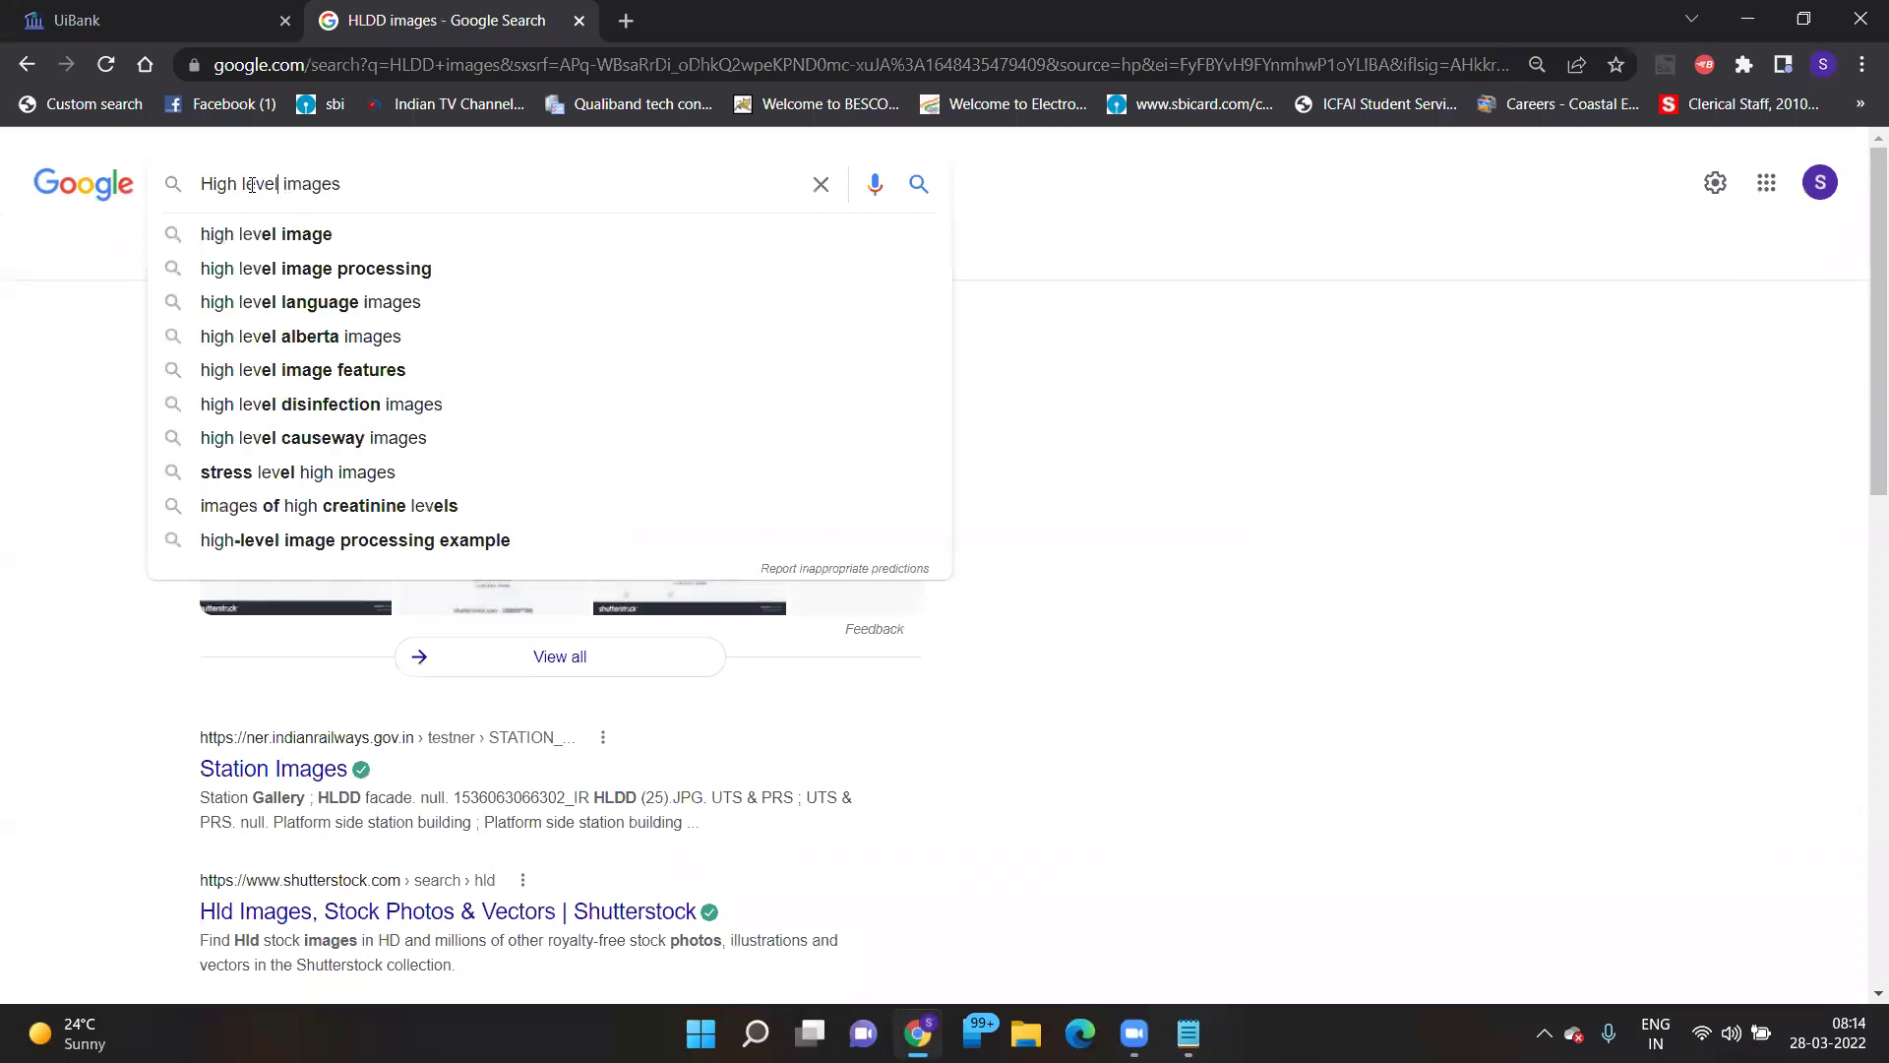
pyautogui.write('esign D')
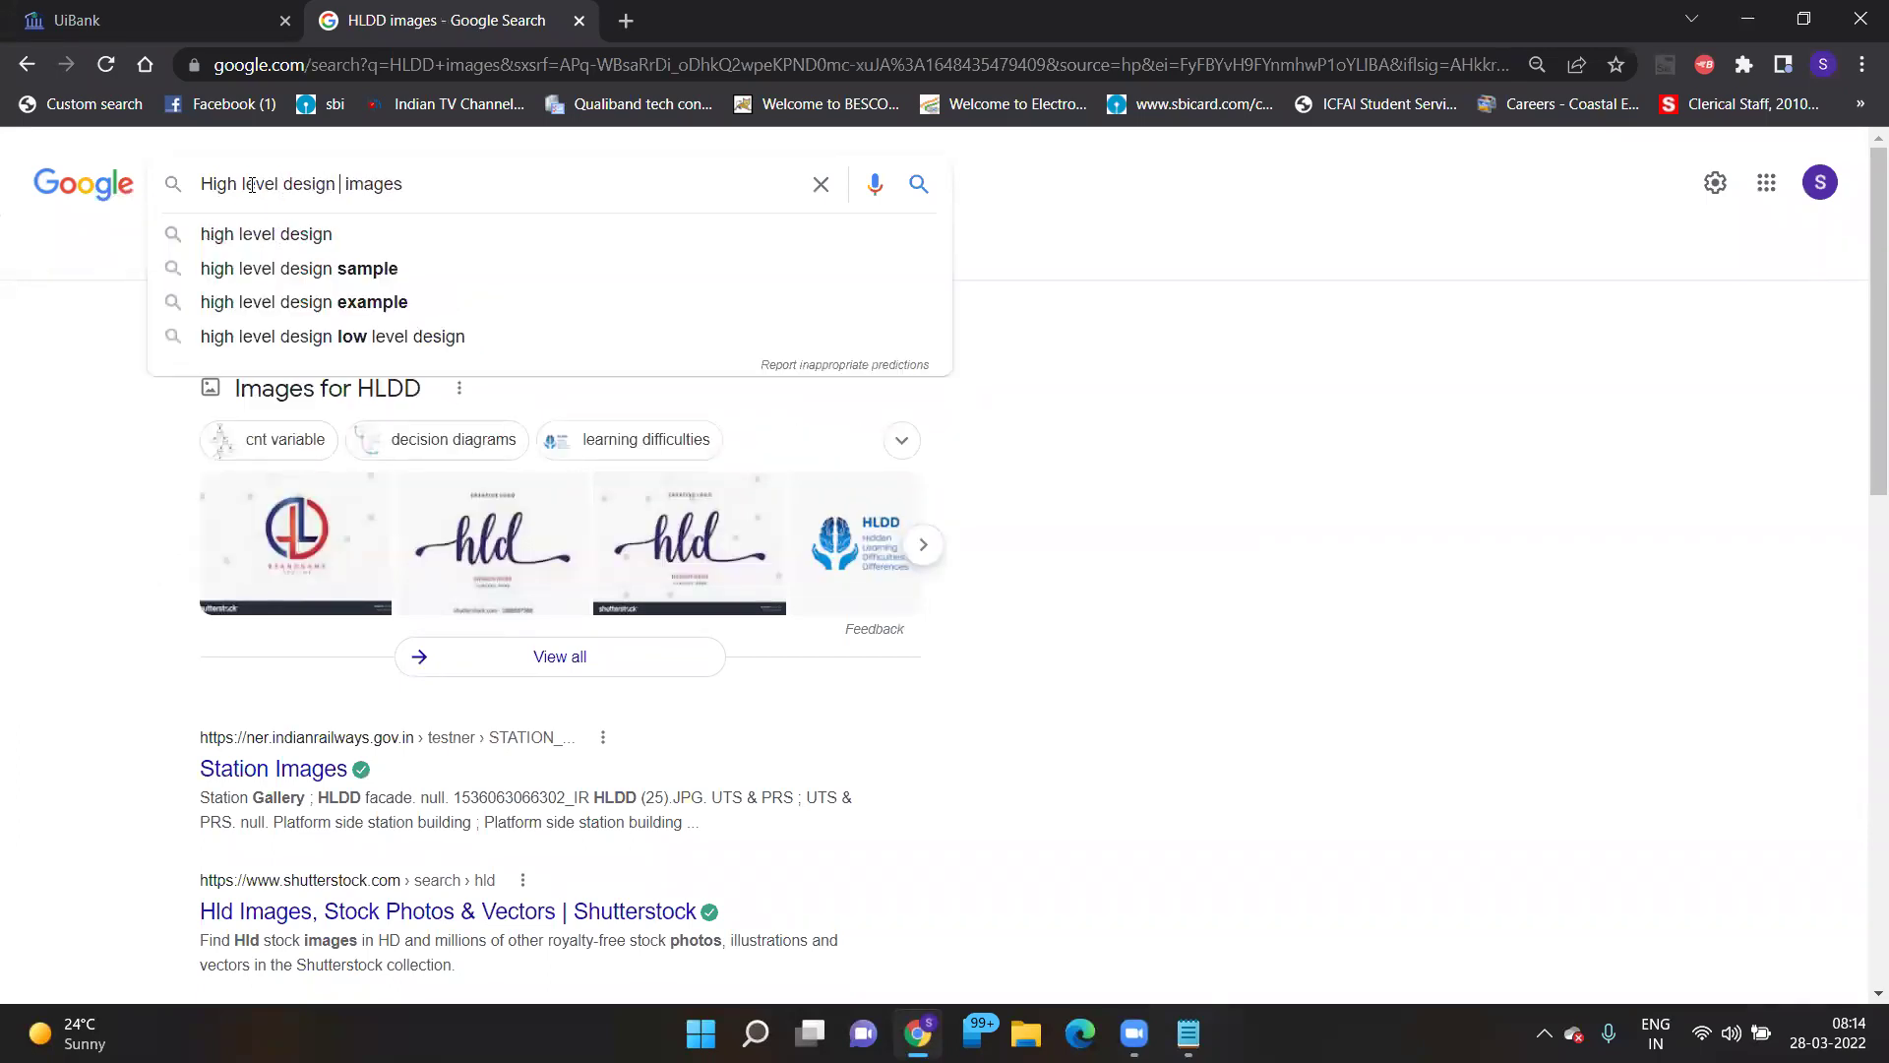
pyautogui.write('ocument')
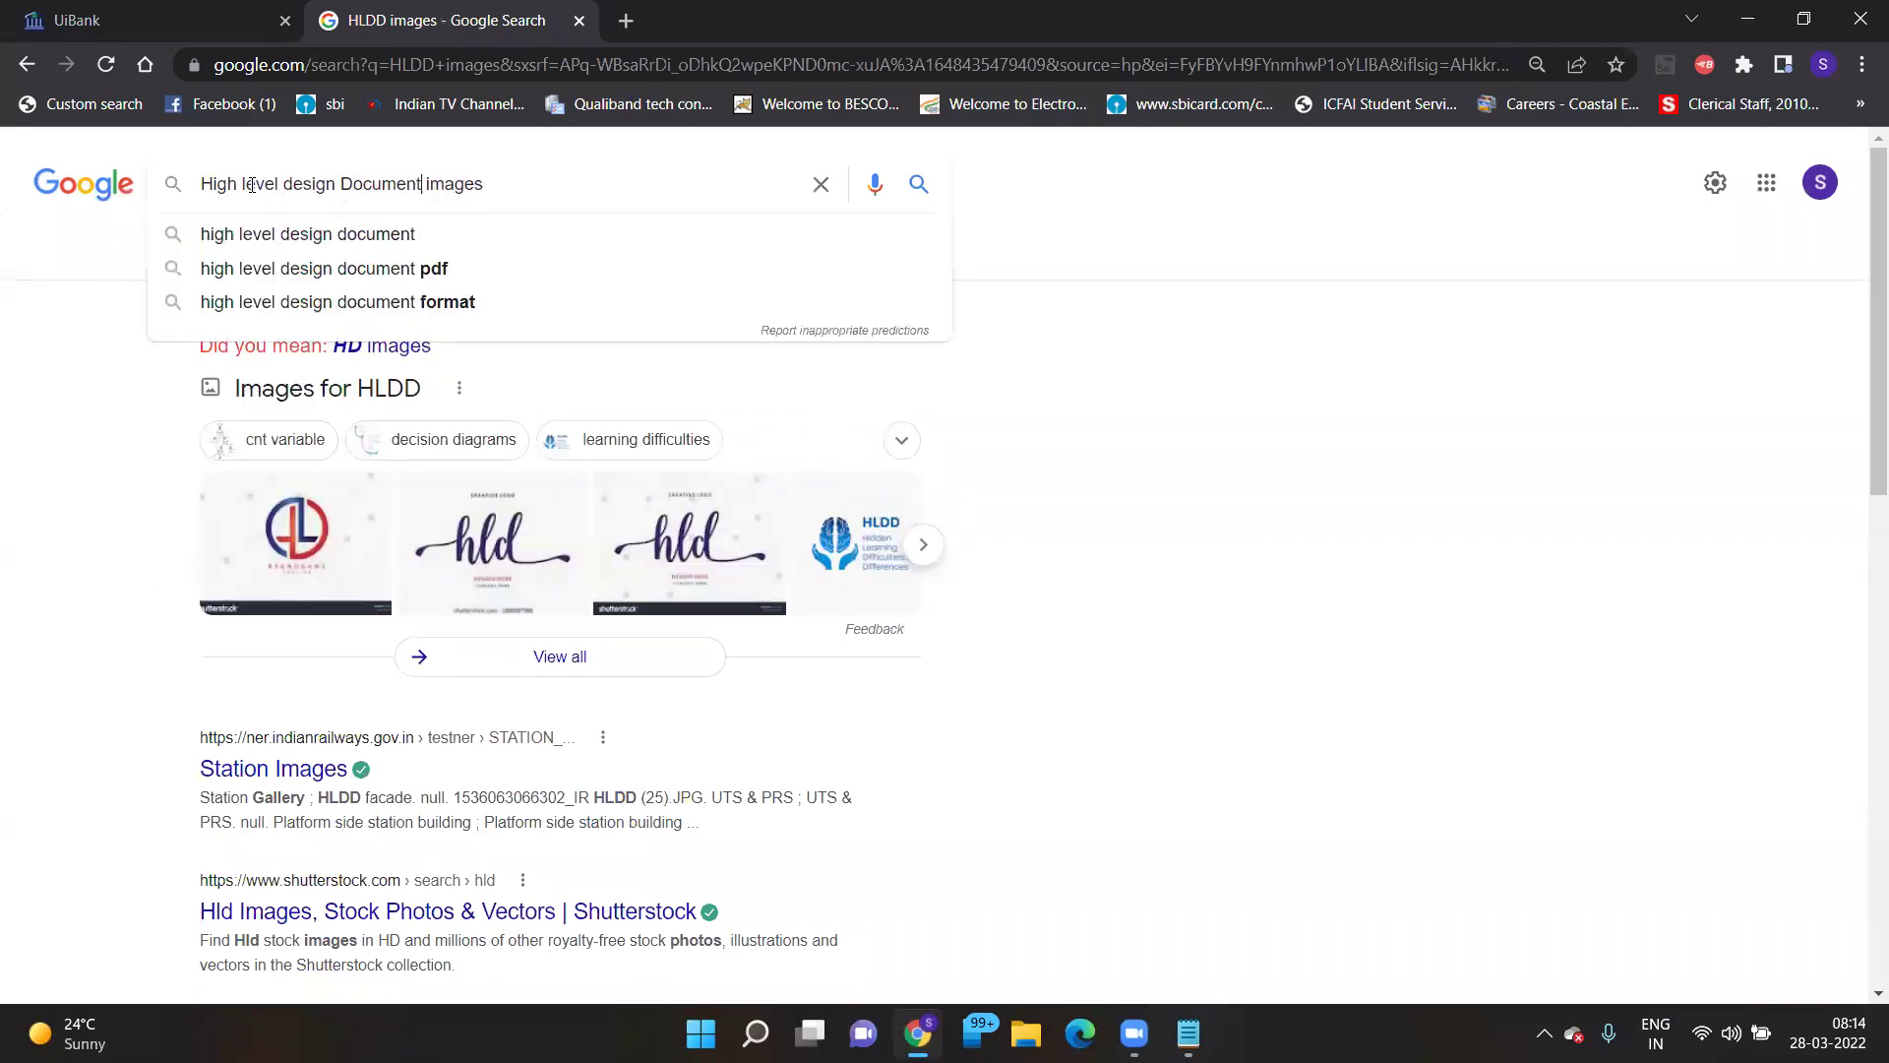
pyautogui.press('Return')
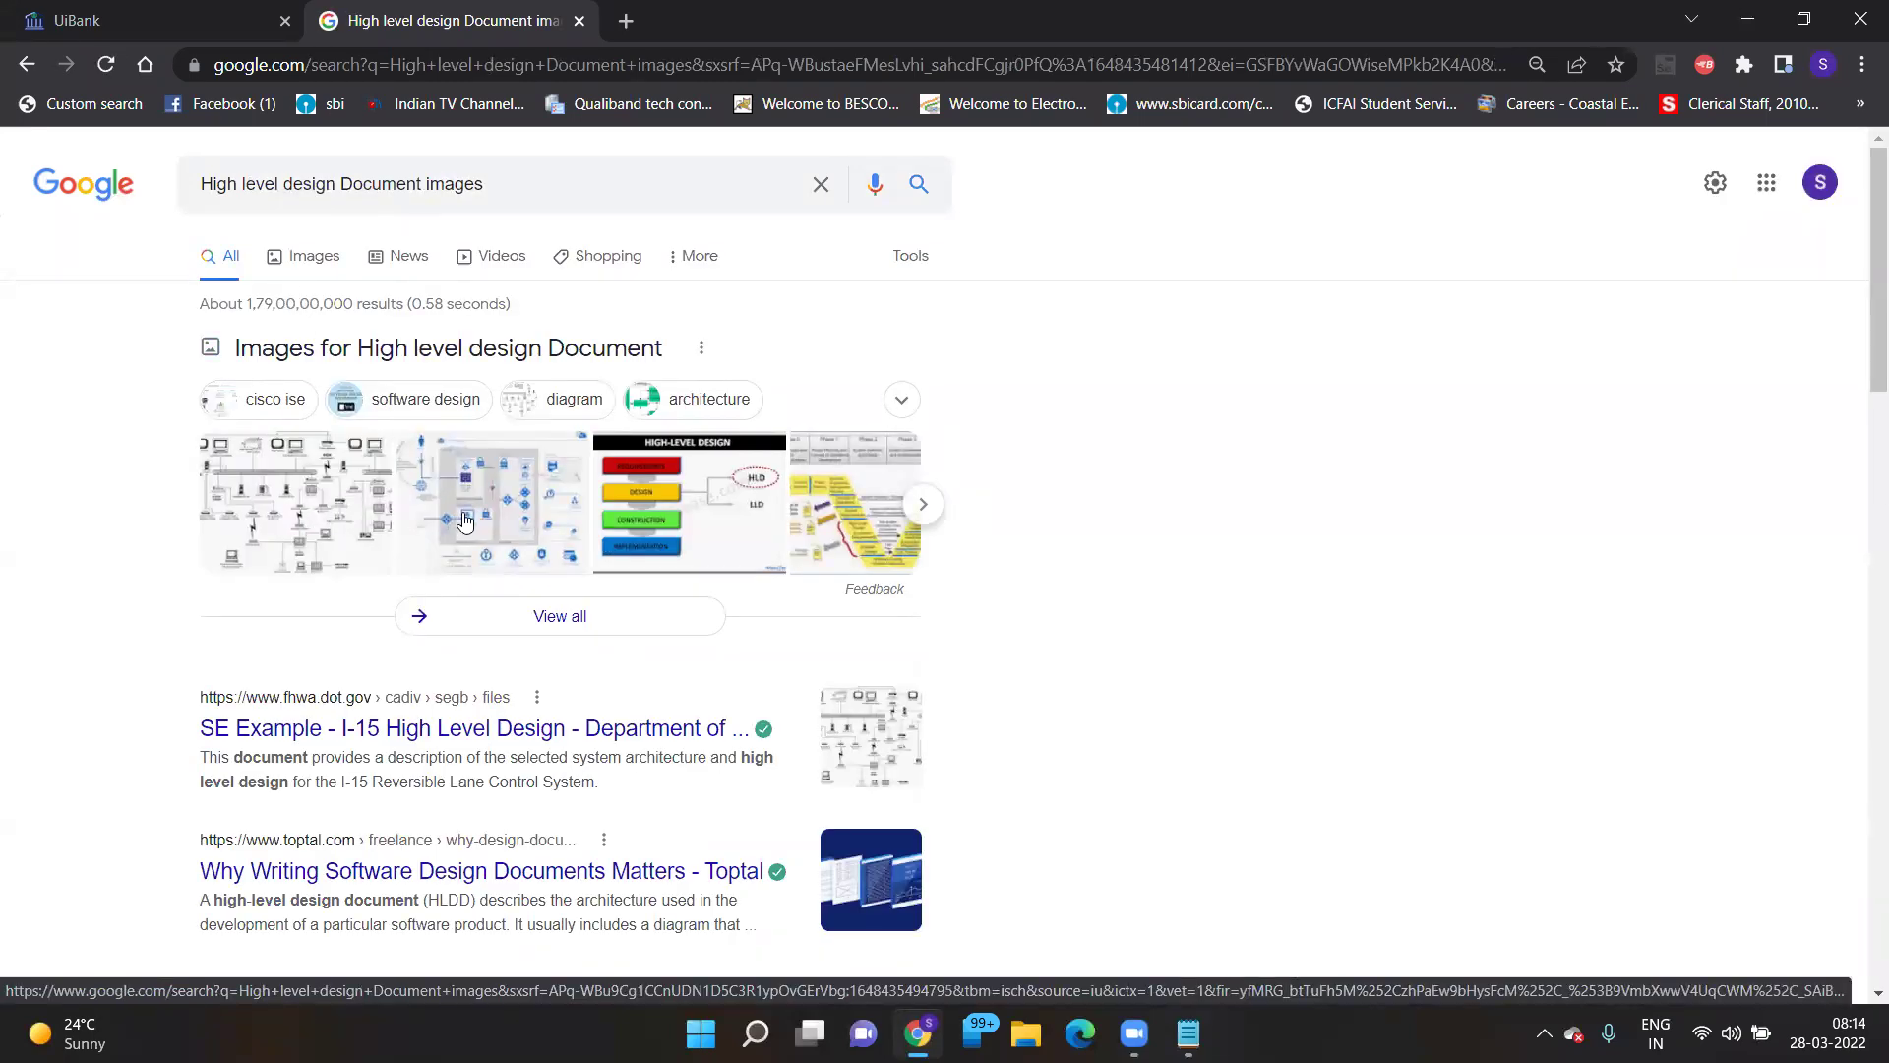
# - Open the image results and preview AltexSoft's Technical Documentation in Software Development diagram
pyautogui.click(645, 531)
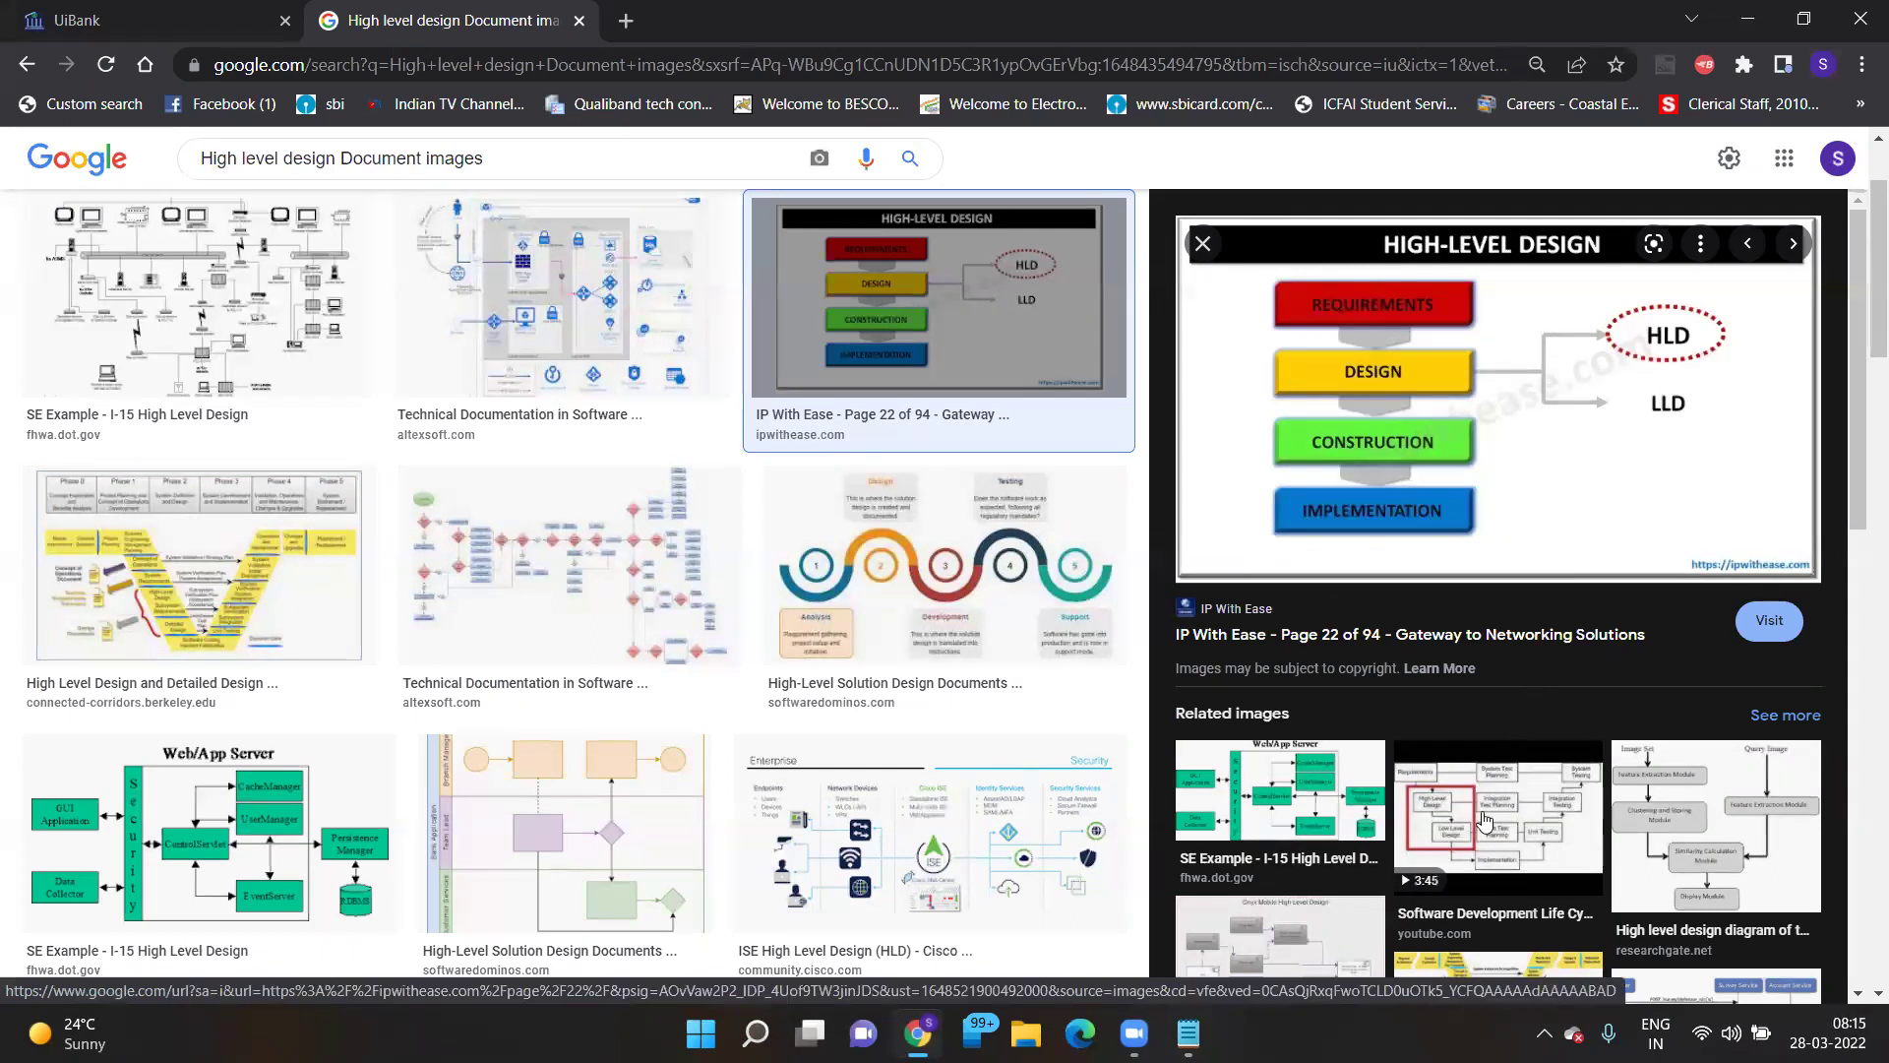
pyautogui.click(569, 547)
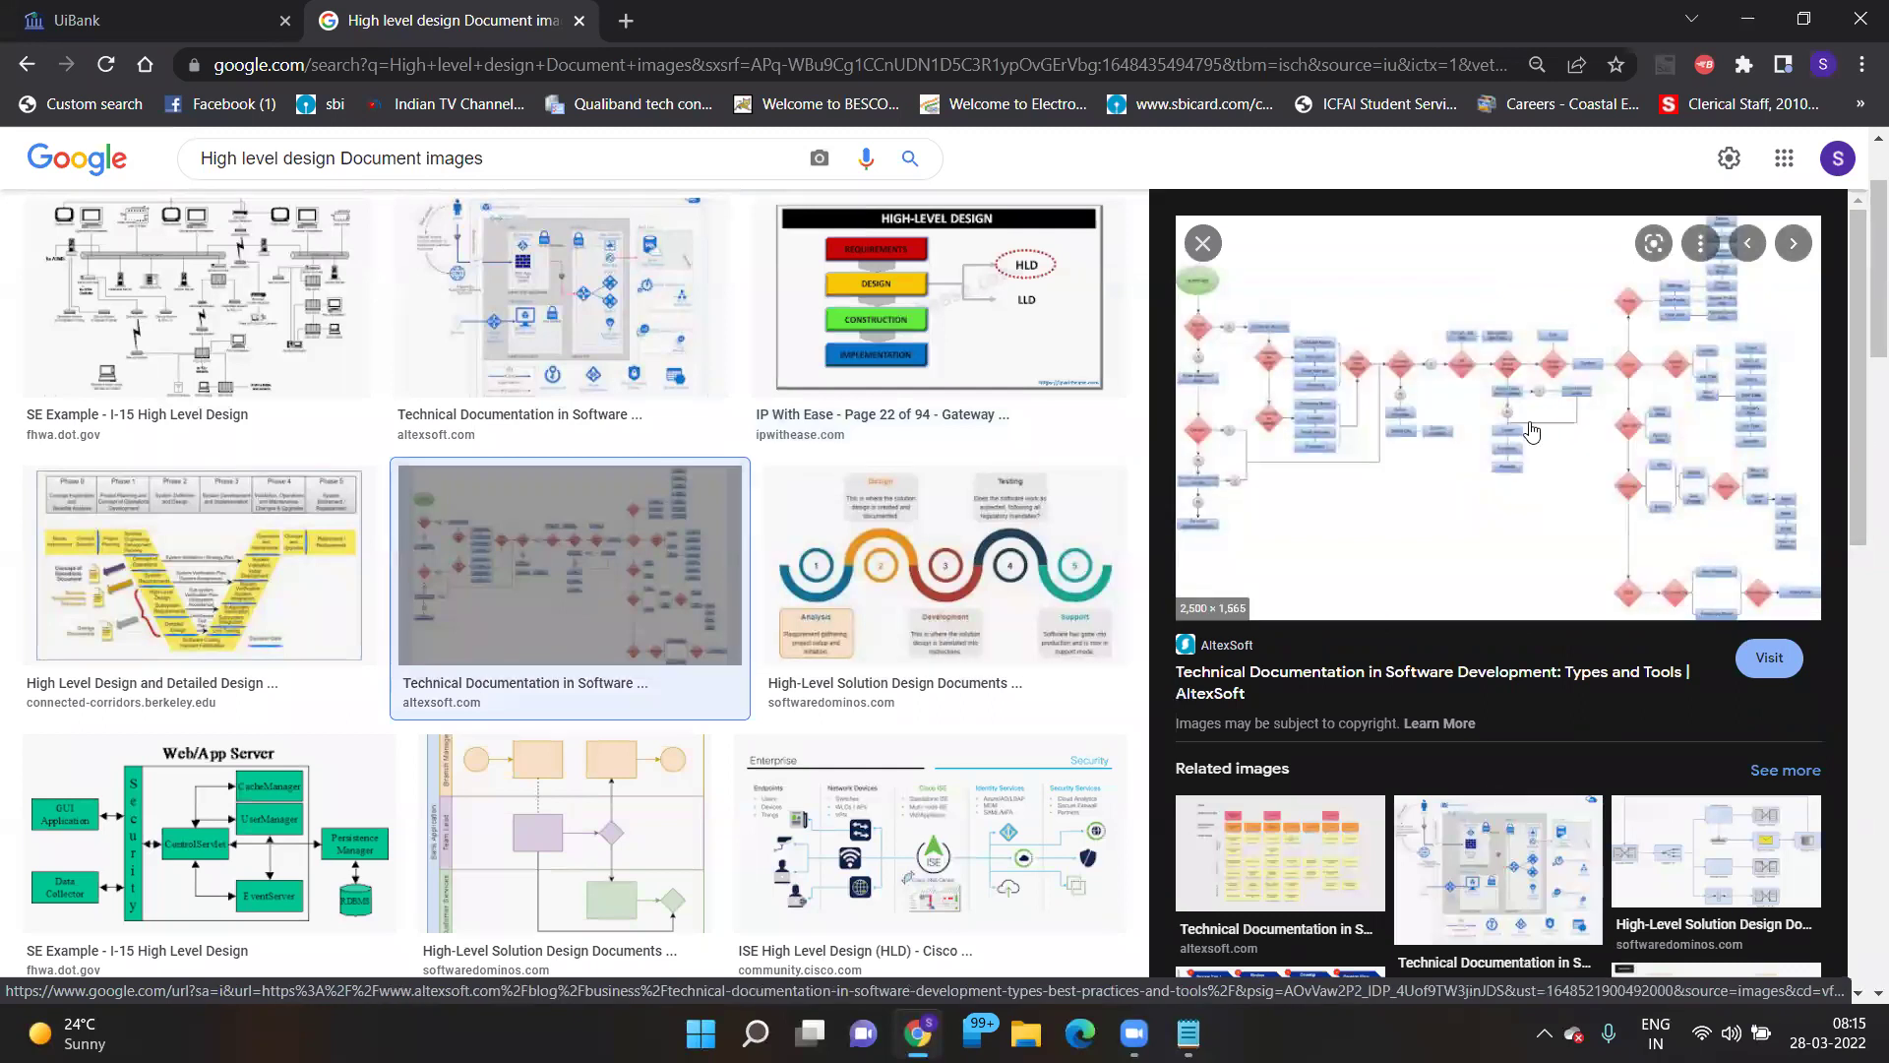